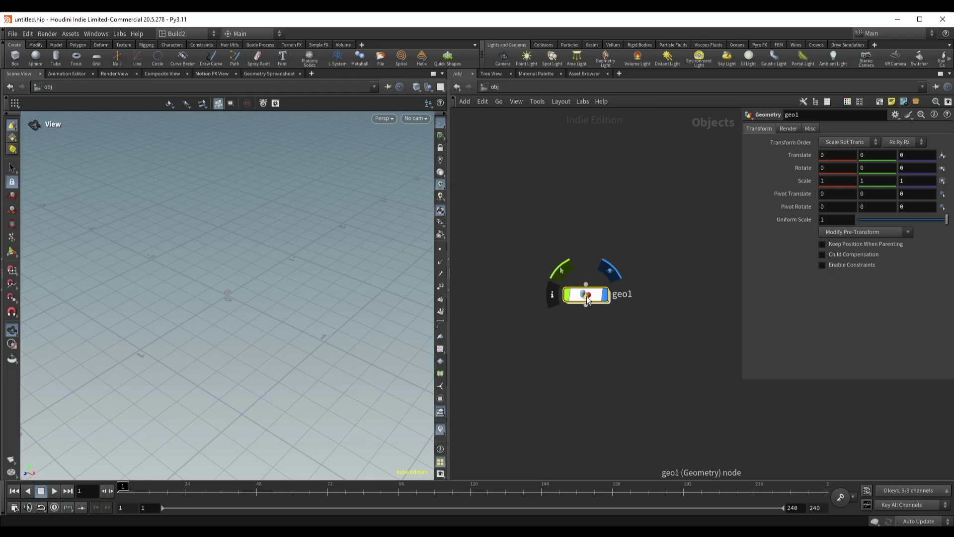
- Enter the geo1 object's network and add an FBX Character Import node
double_click(586, 296)
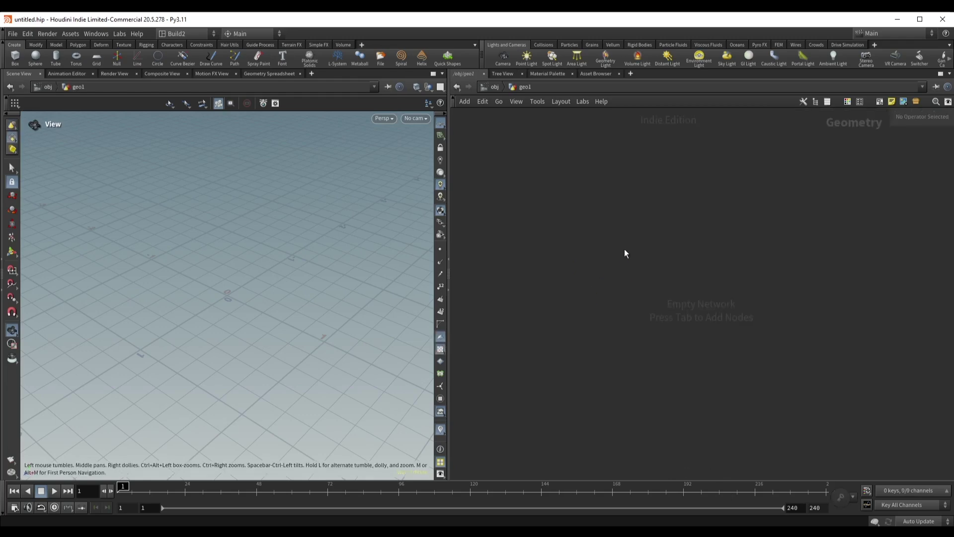
key(Tab)
text(fbx an)
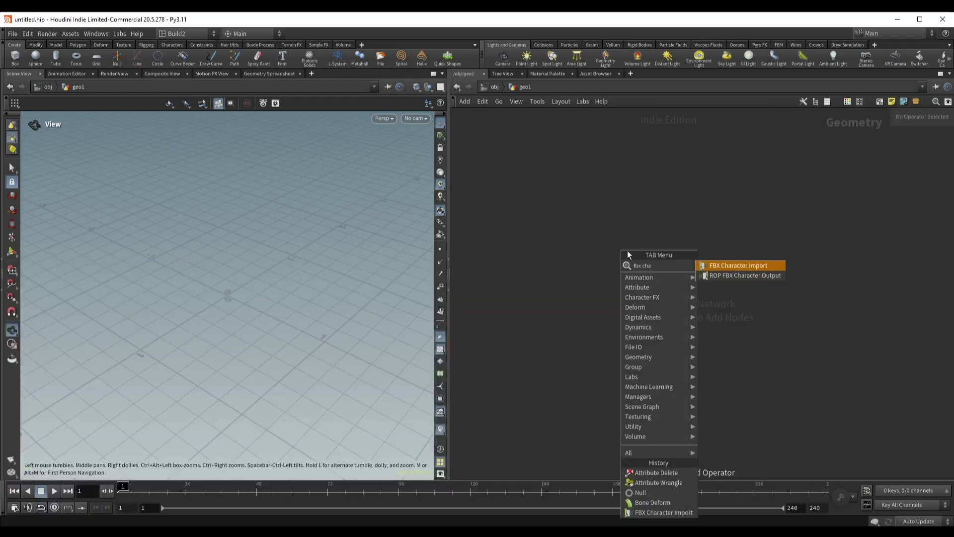
key(Return)
click(594, 266)
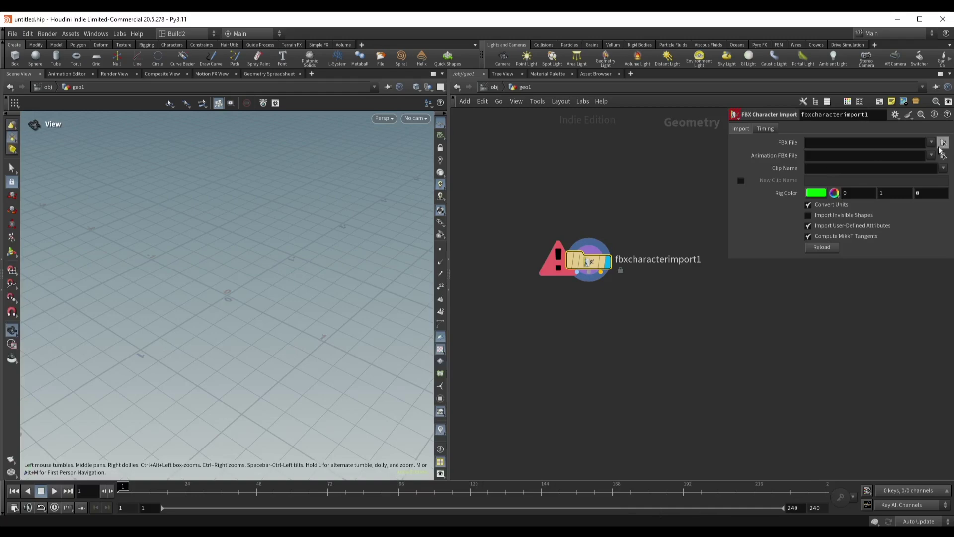
- Load the character FBX from the source folder as the import node's FBX File
click(940, 143)
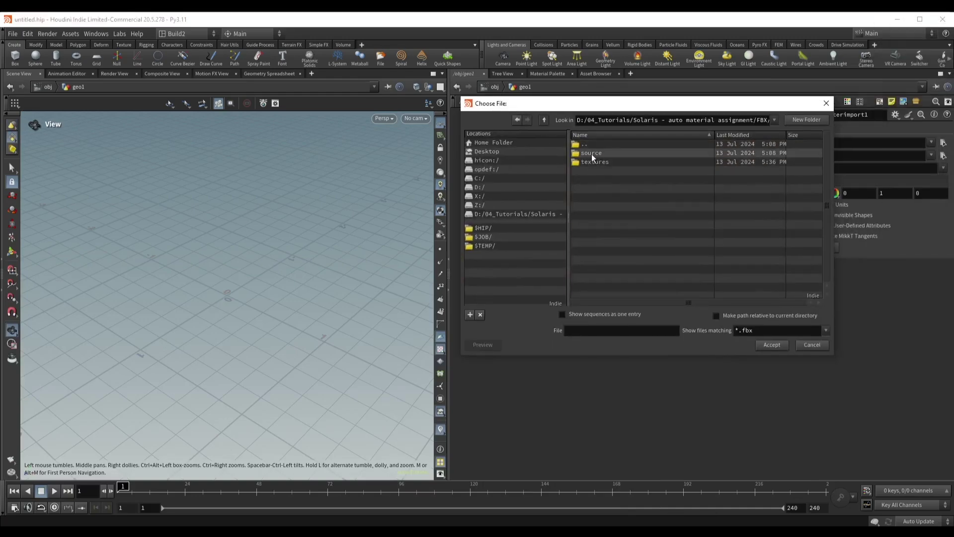
double_click(591, 153)
double_click(598, 152)
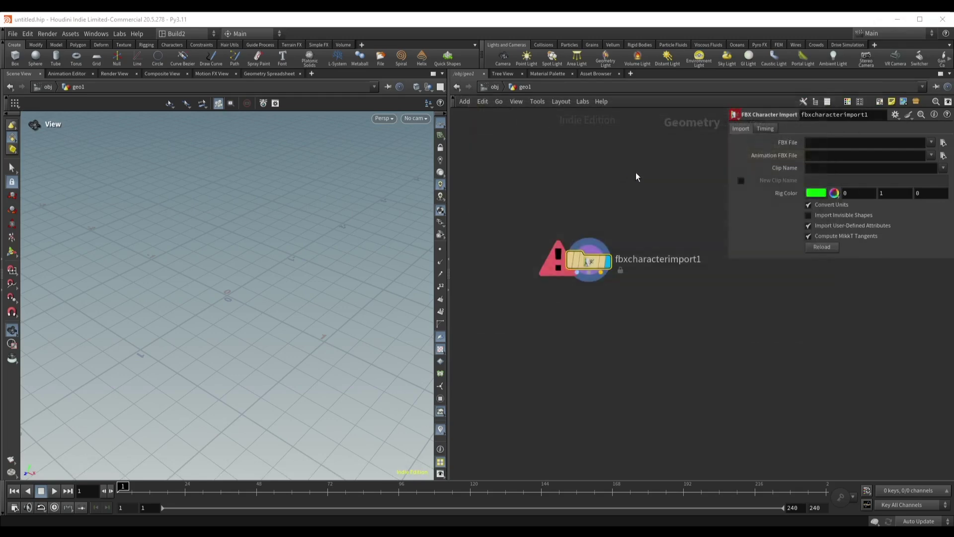
- Add a Bone Deform node wired to the three outputs of fbxcharacterimport1 and move the timeline to frame 3
key(Tab)
text(be)
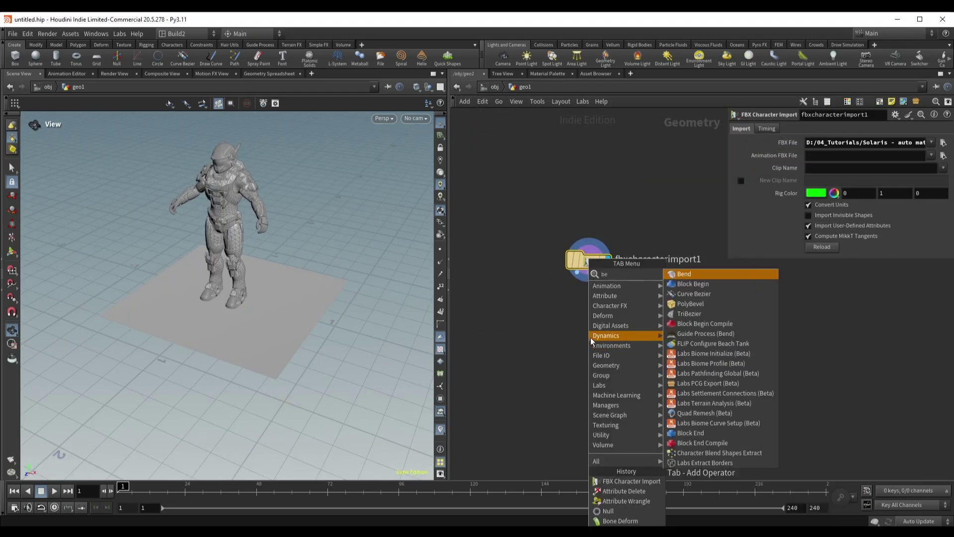
key(Escape)
key(Tab)
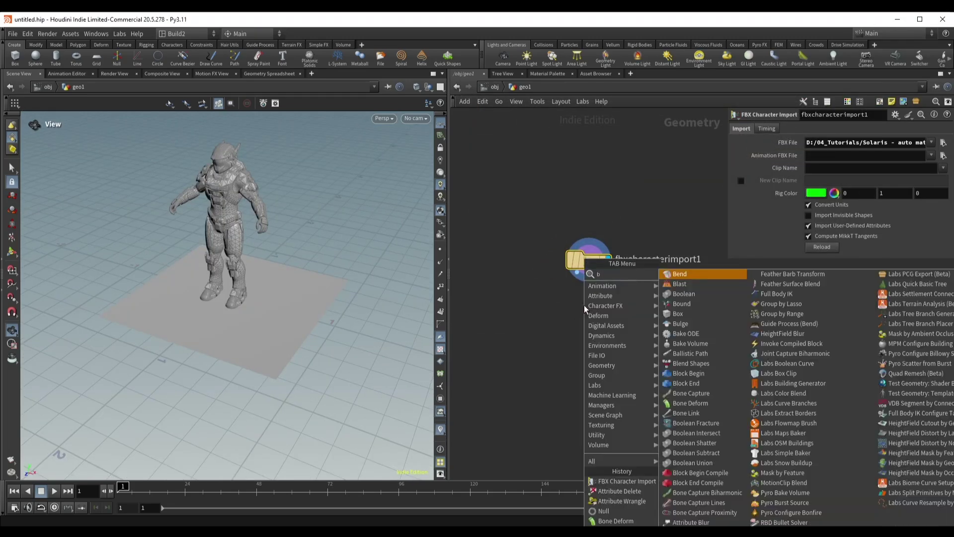
key(Escape)
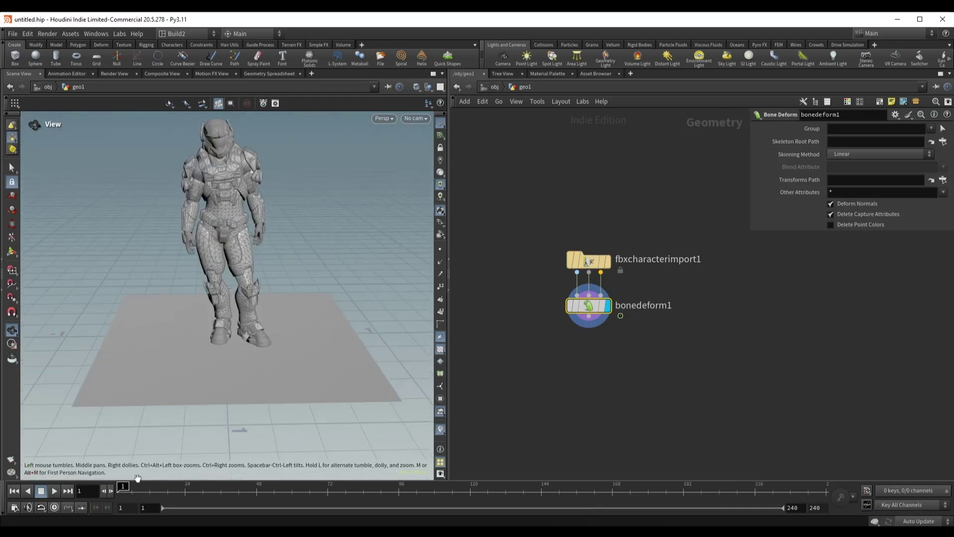
mouse_move(124, 489)
mouse_down()
mouse_move(197, 488)
mouse_move(123, 488)
mouse_up()
- Delete the ground plane under the character with a Blast of its primitive
drag(189, 299, 229, 294)
key(s)
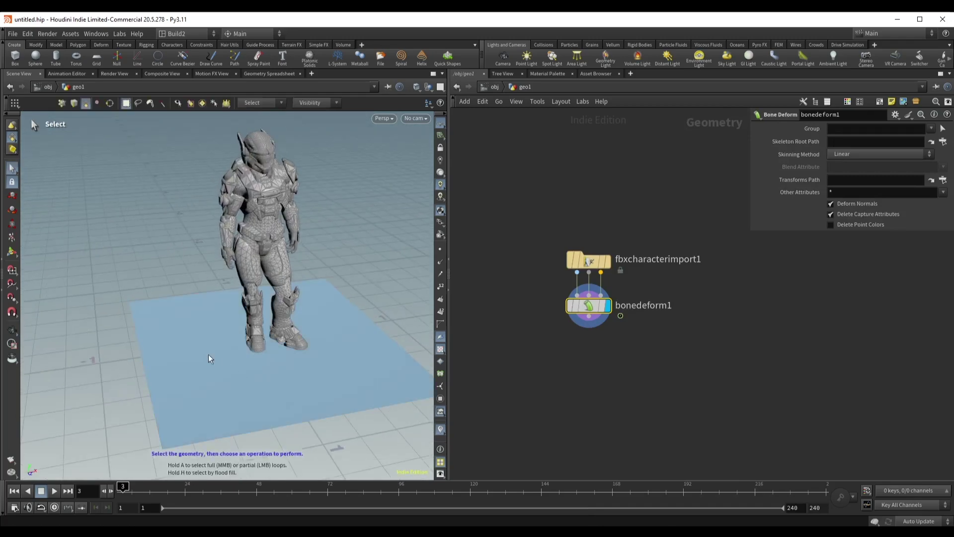
click(266, 340)
key(Delete)
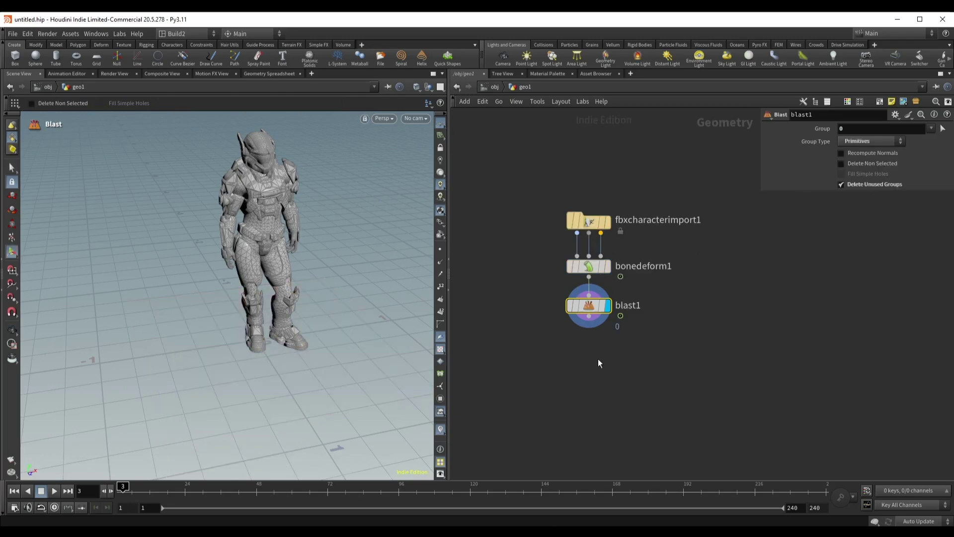
- Add a Null node after blast1 and rename it OUT_CHAR
key(Tab)
key(Escape)
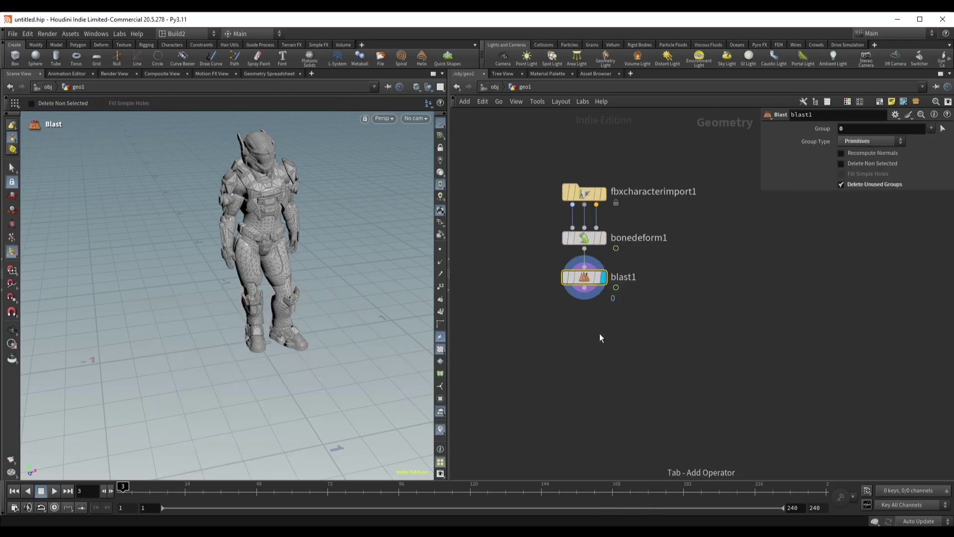
click(599, 333)
double_click(607, 329)
text(O)
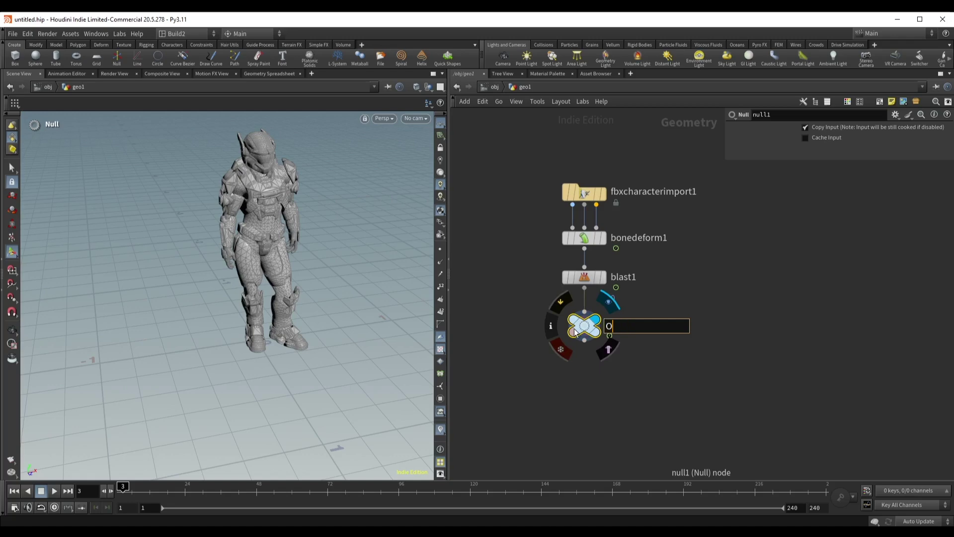
text(UT_CHAR)
key(Return)
key(Escape)
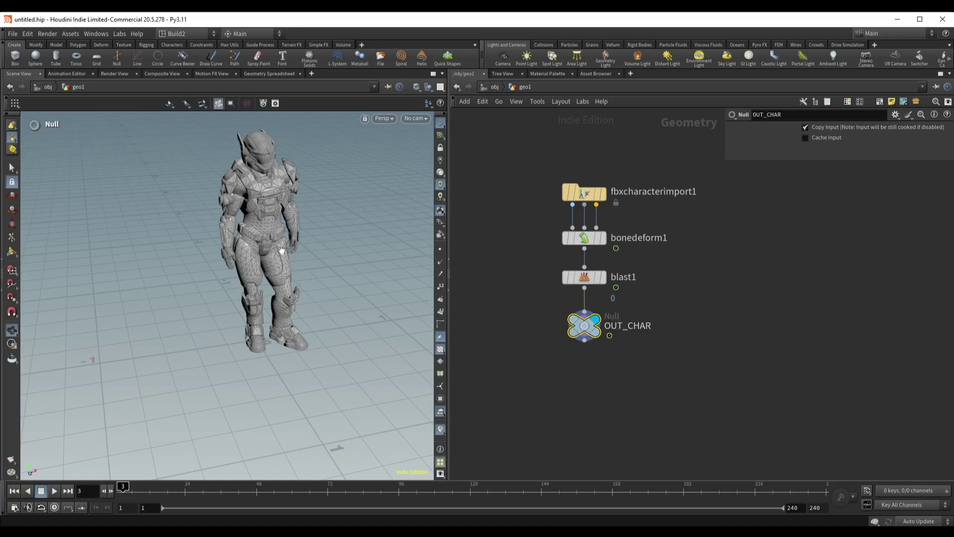
- Switch to the browser and examine the web address and creator of the Spartan Armour MKV - Halo Reach model on Sketchfab
drag(256, 238, 285, 233)
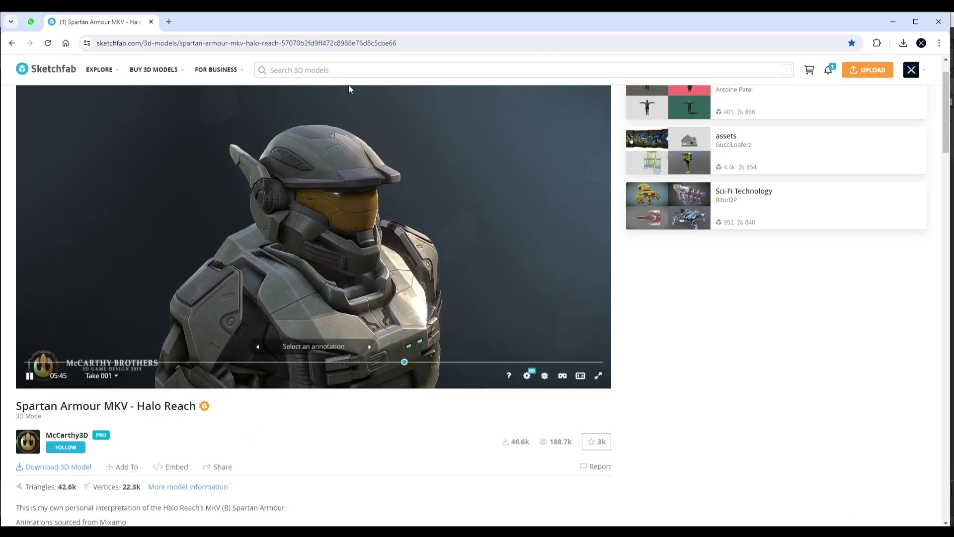
drag(406, 45, 97, 43)
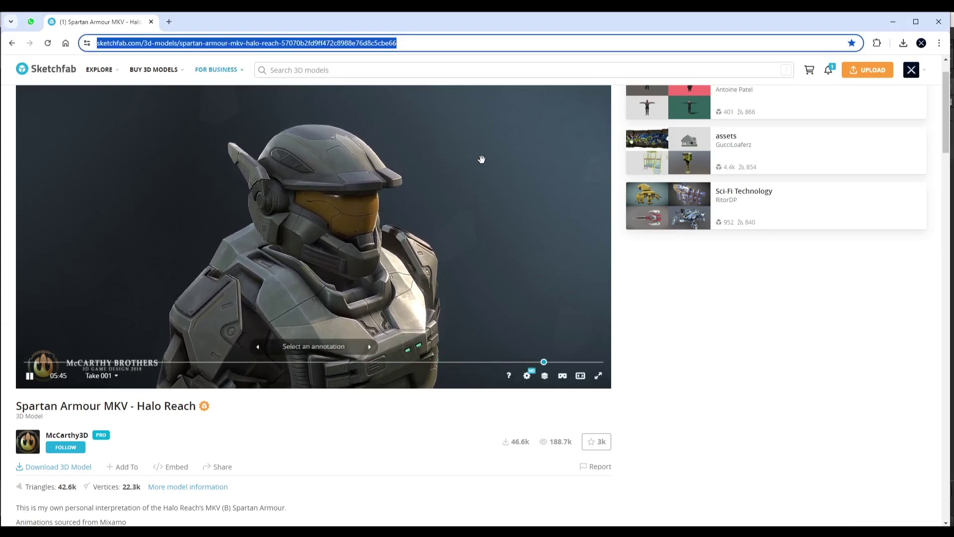
click(624, 275)
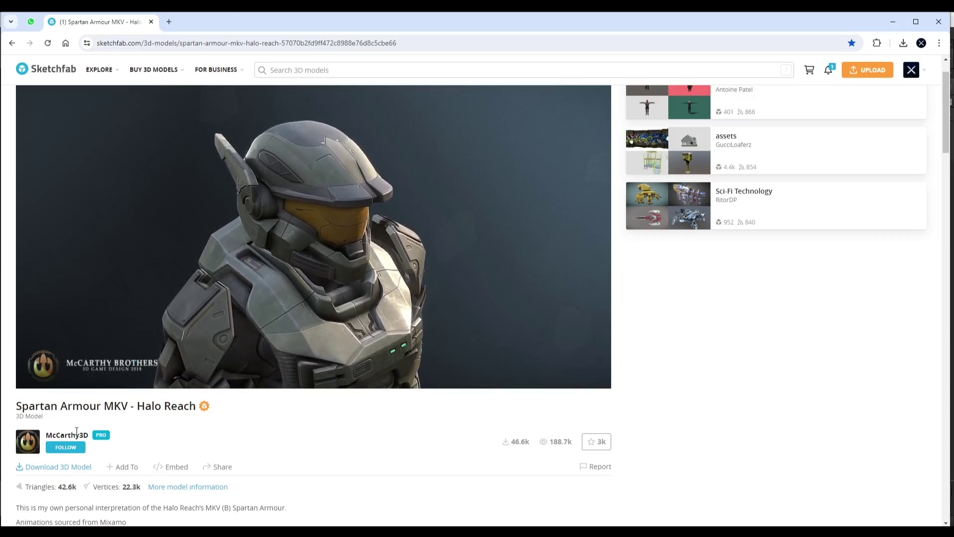
drag(90, 435, 47, 435)
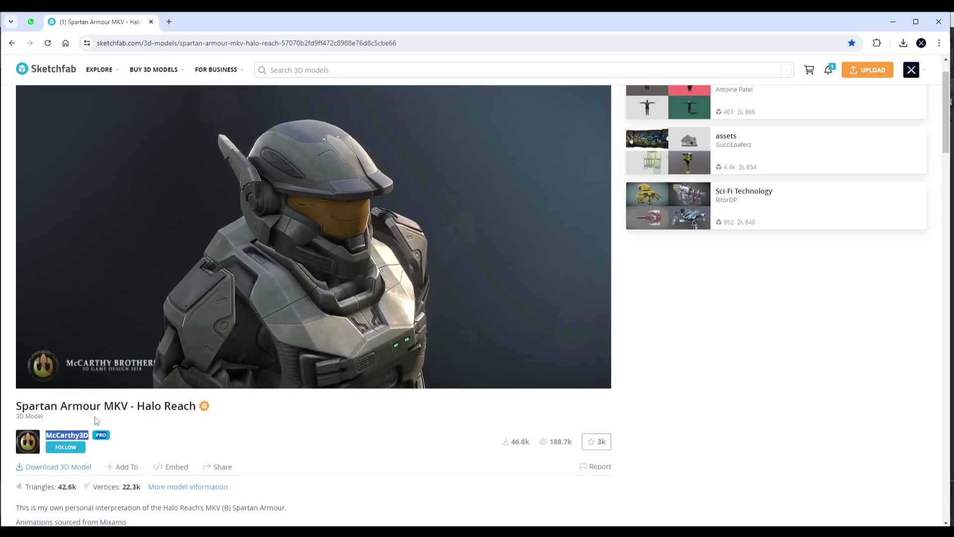
click(122, 423)
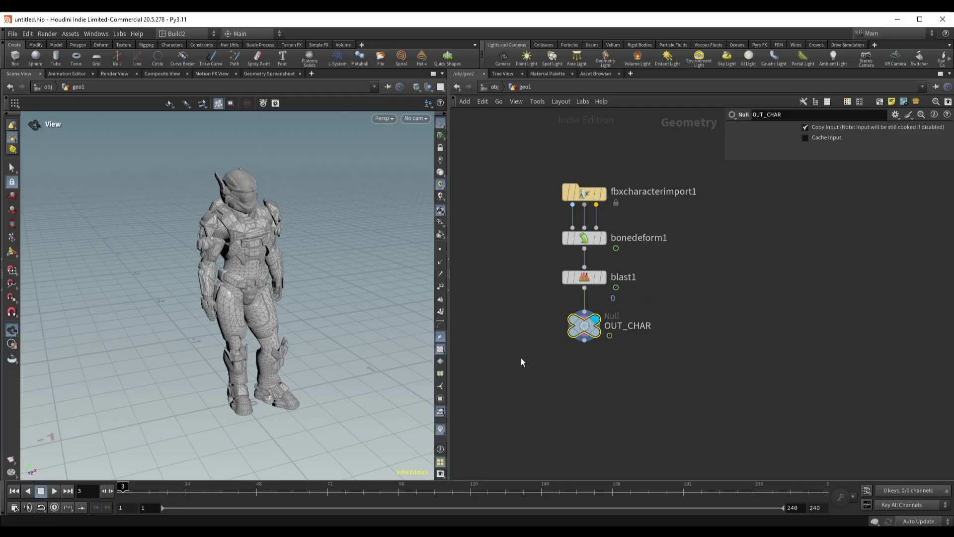
- Return to Houdini and examine OUT_CHAR's primitive attributes in the Geometry Spreadsheet, widening the material, name and path columns
middle_drag(517, 350, 521, 365)
drag(249, 298, 253, 291)
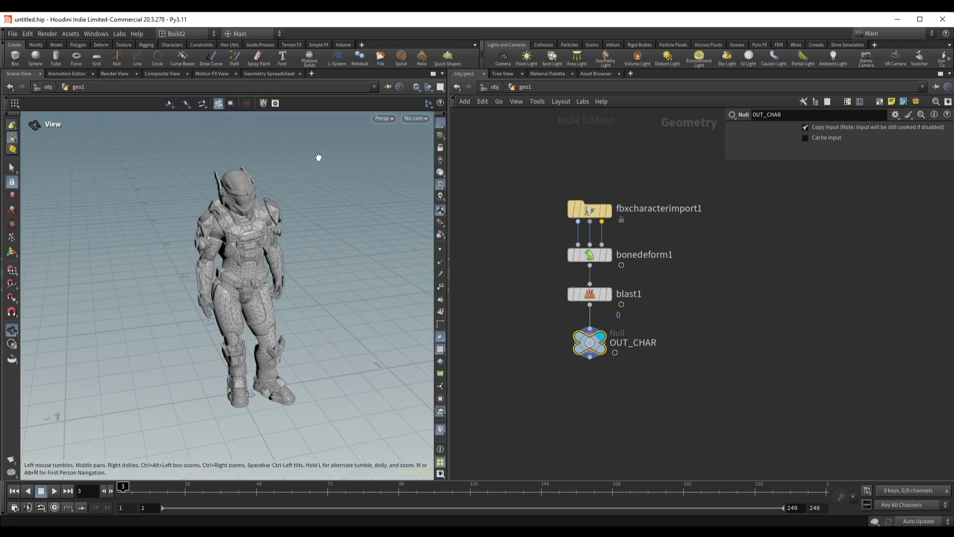
click(265, 73)
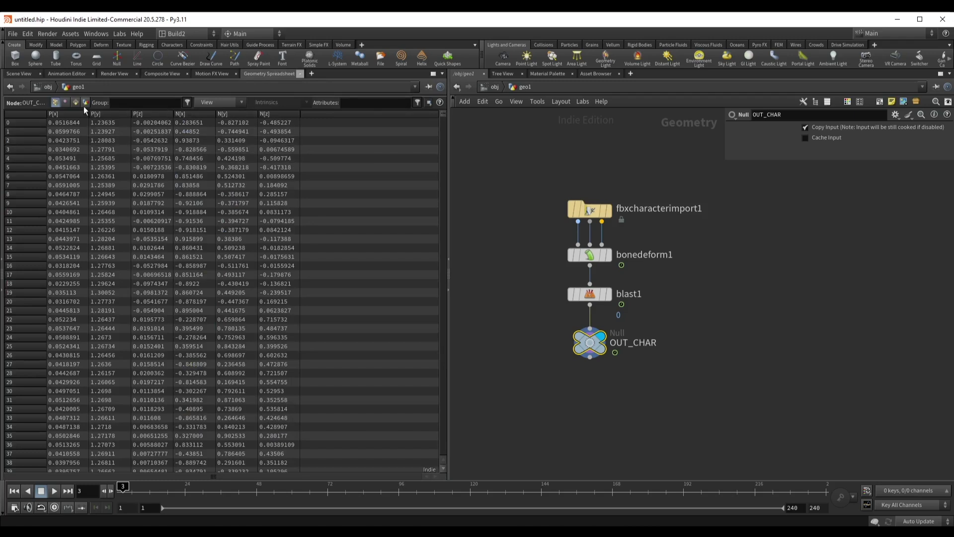
click(75, 103)
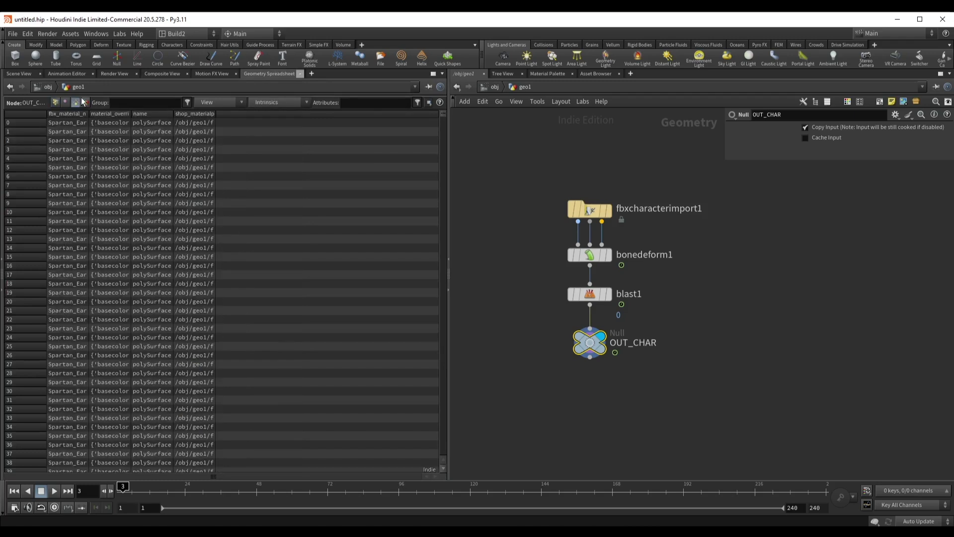
drag(87, 116, 180, 116)
drag(242, 115, 386, 113)
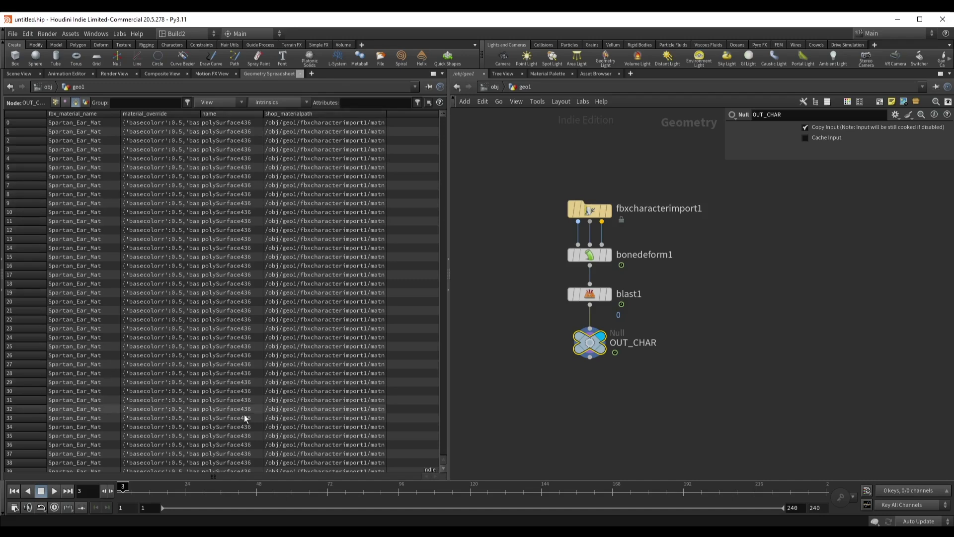
- Switch to File Explorer and compare the texture file names in the FBX textures folder with the material names, finally minimizing the window
key(alt+Tab)
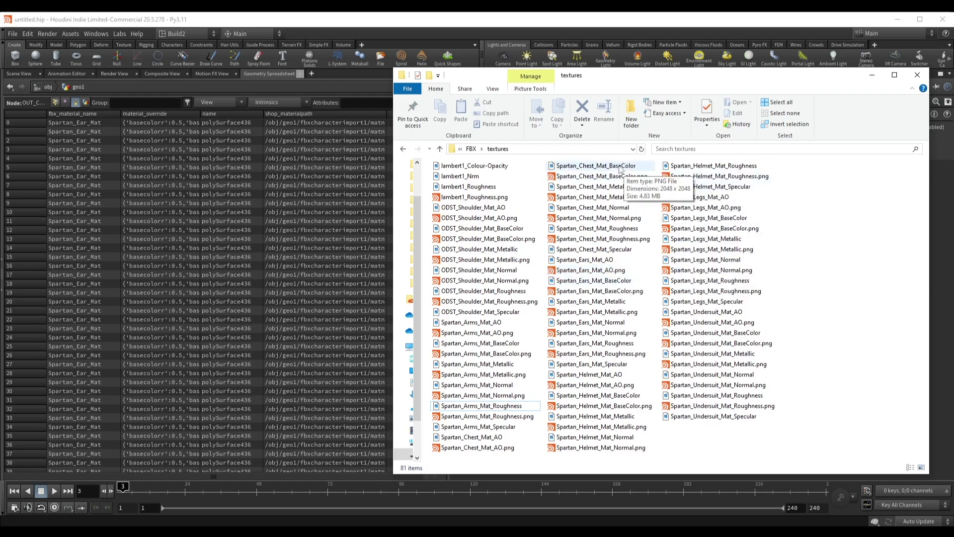
click(609, 210)
click(608, 209)
click(608, 210)
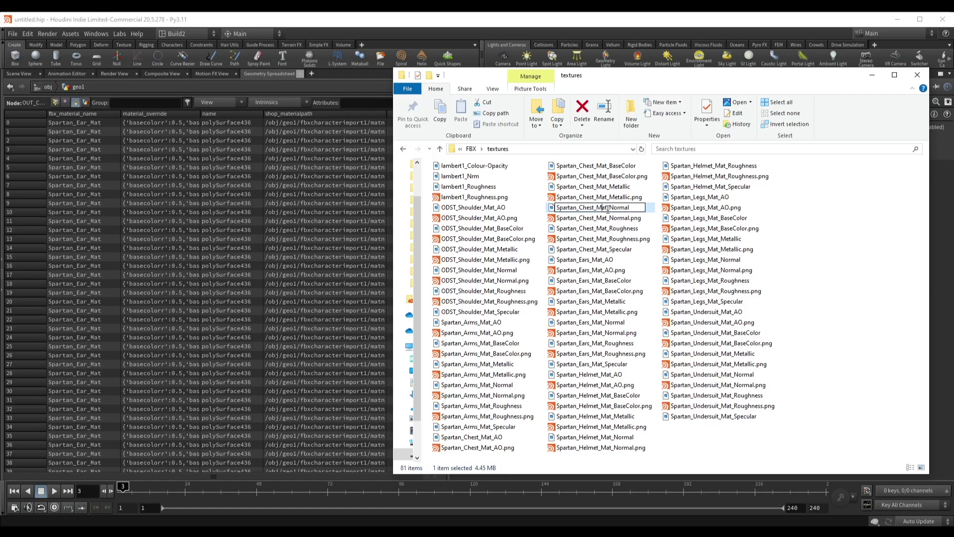
drag(589, 212, 554, 209)
click(479, 270)
click(468, 344)
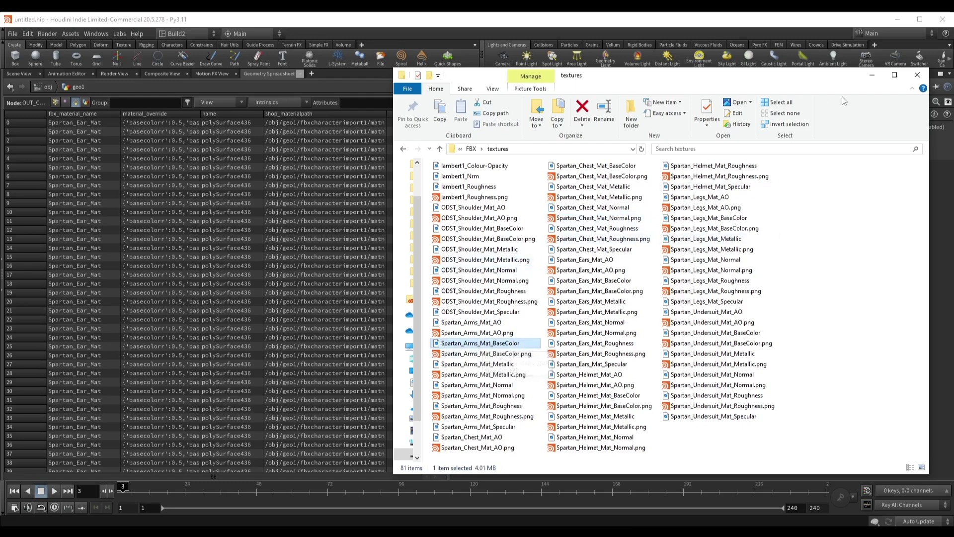
click(872, 75)
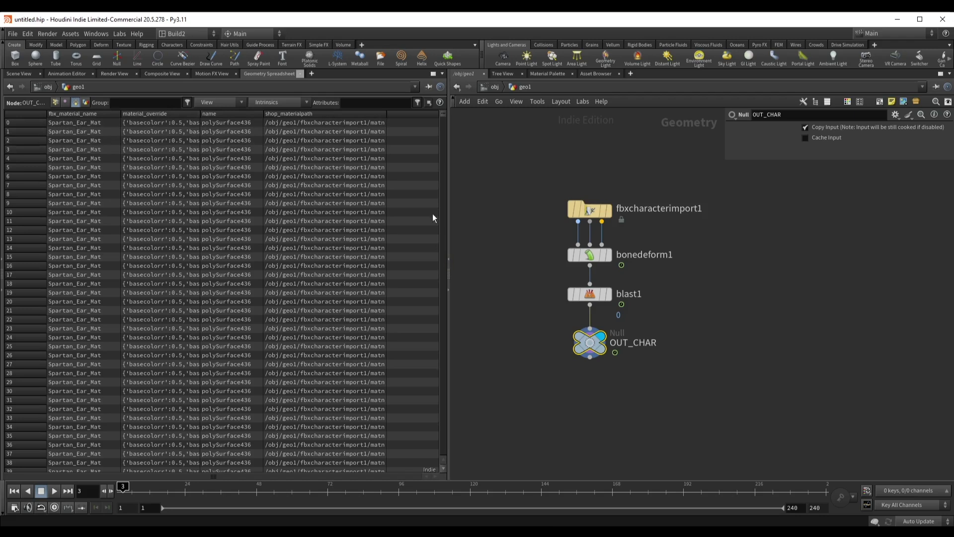
- Sort the primitives by the name attribute in both orders to inspect the part names, and return to the scene view
click(214, 114)
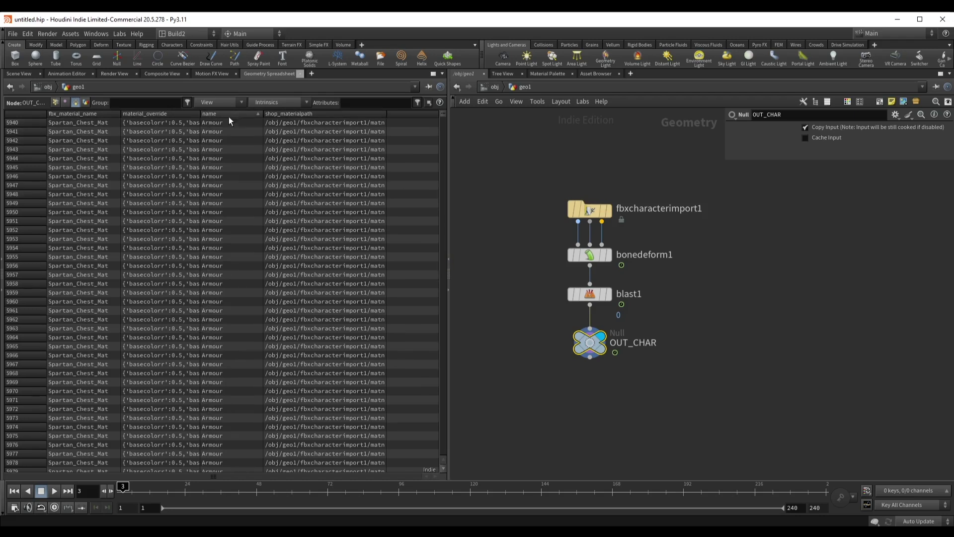
click(221, 112)
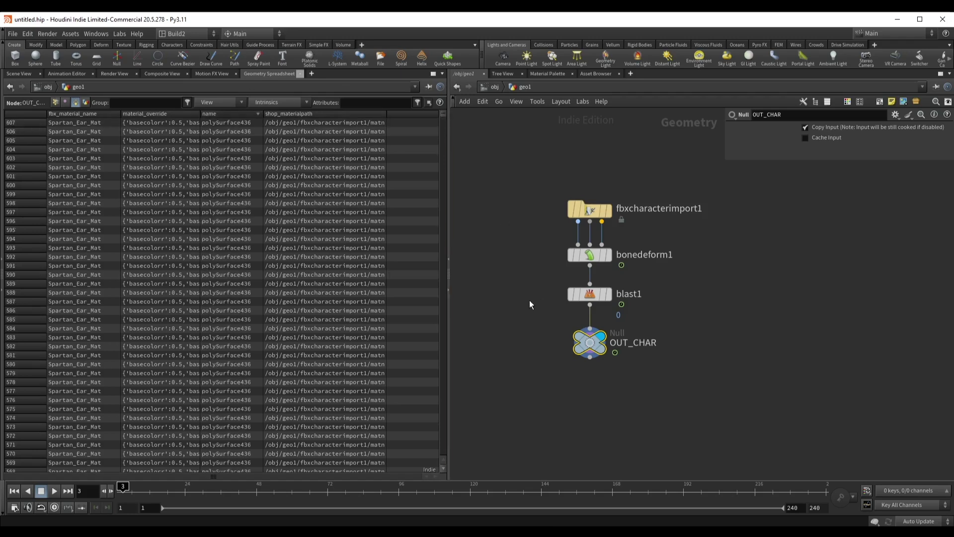
middle_drag(529, 300, 521, 302)
click(15, 73)
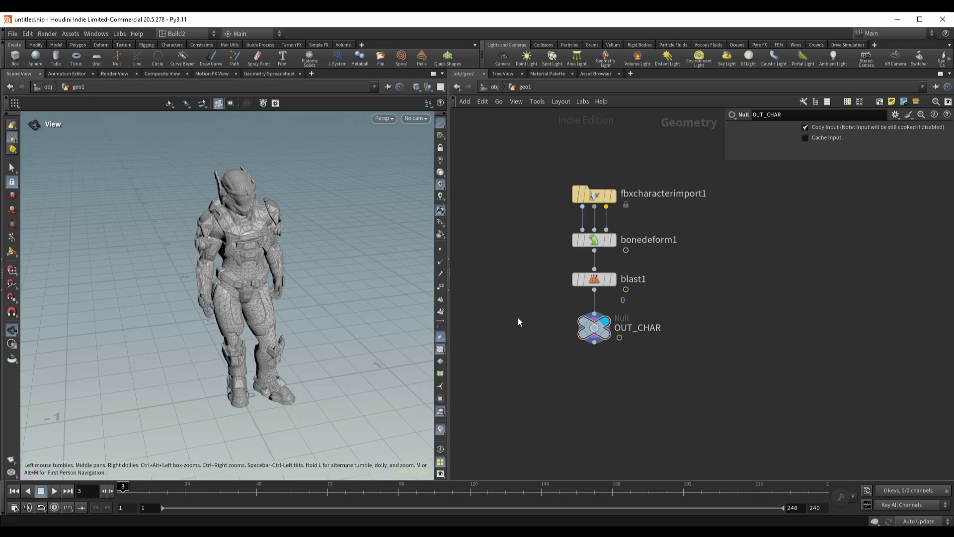
- Copy the OUT_CHAR node and switch the network to the LOPs stage context
mouse_move(606, 327)
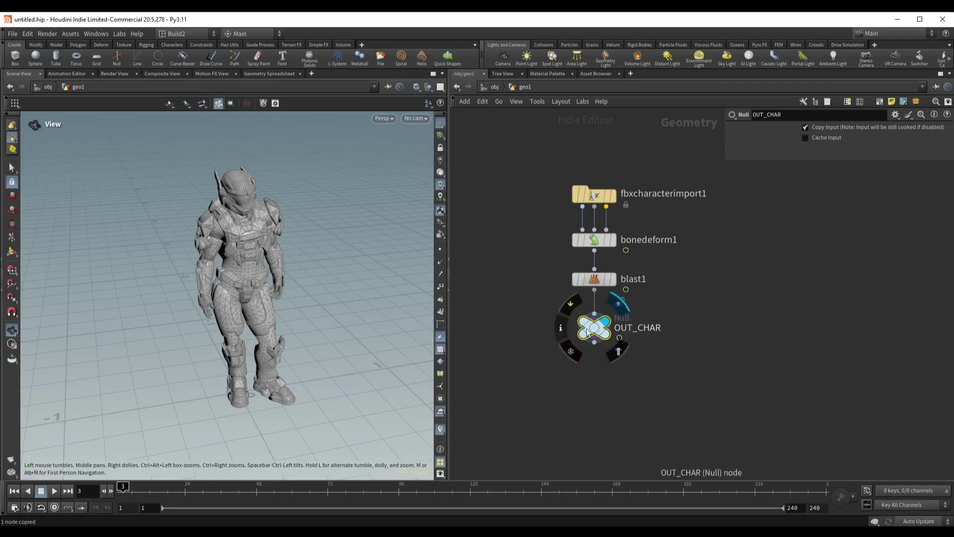
key(ctrl+c)
key(n)
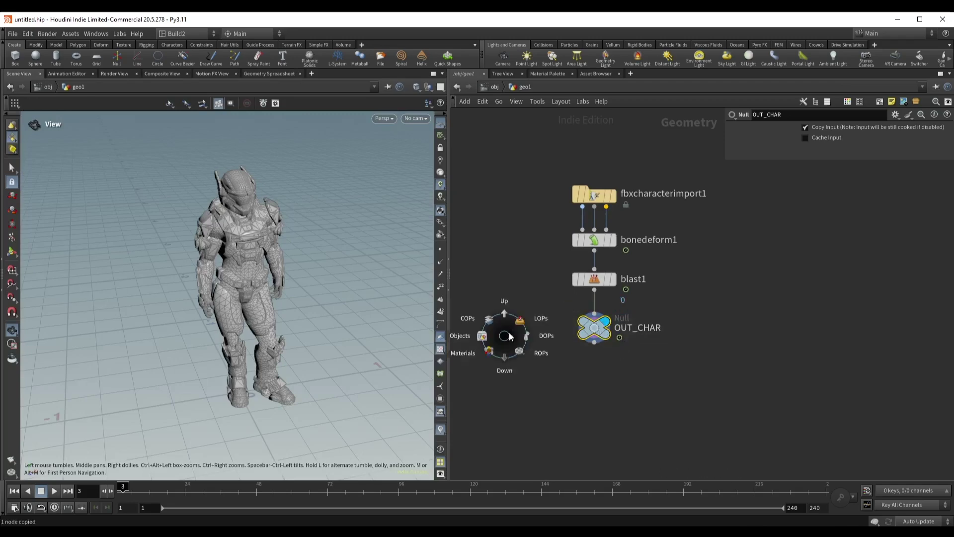
click(540, 318)
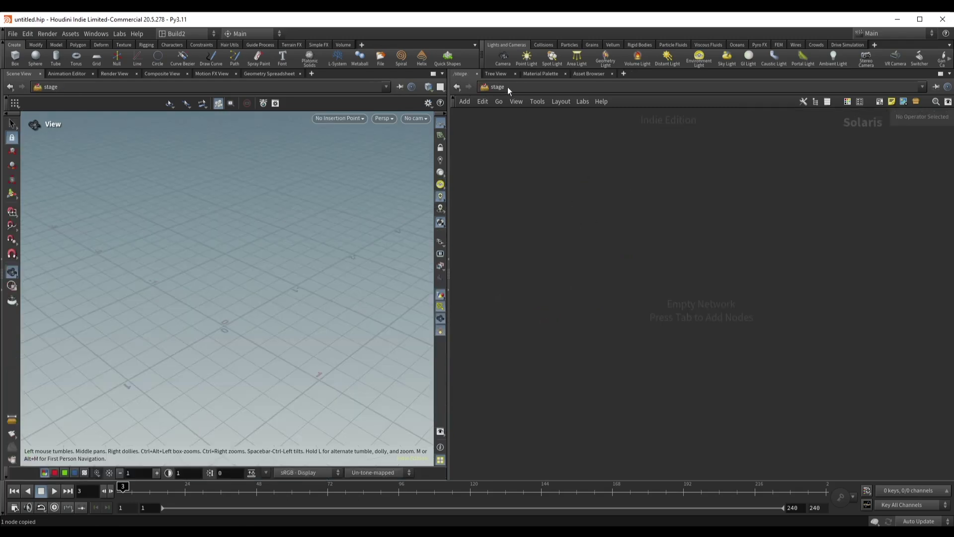
- Add a SOP Import node to the empty stage network
key(Tab)
text(sop i)
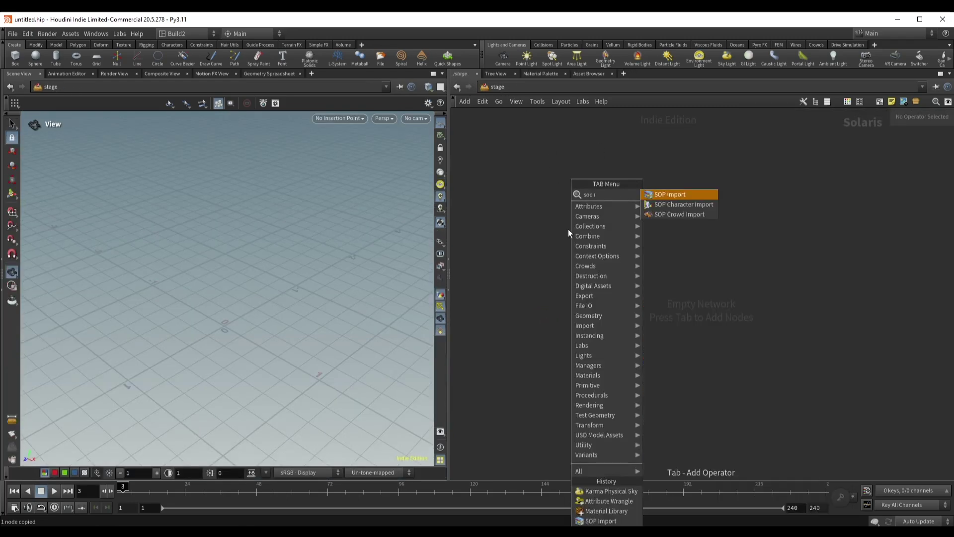
key(Return)
click(581, 240)
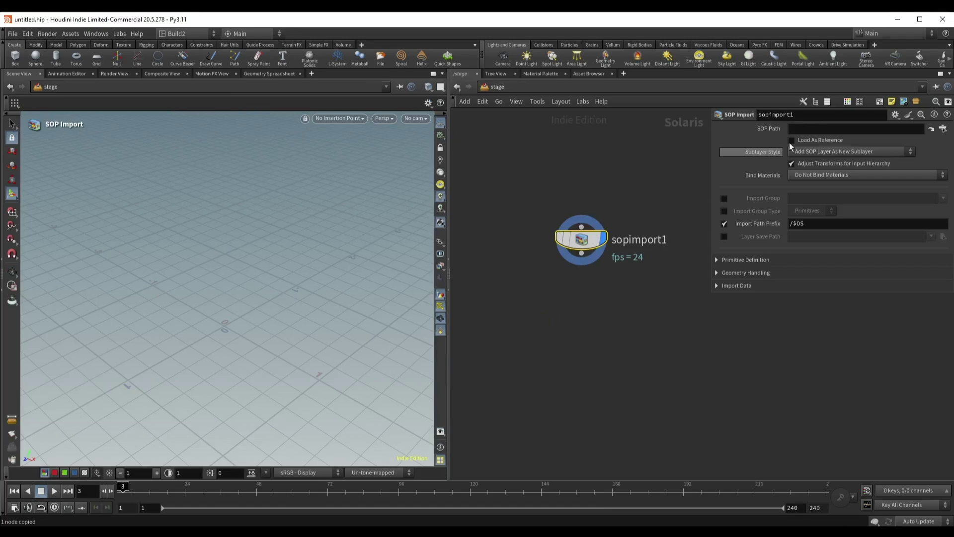
- Set the SOP Import node's SOP Path to /obj/geo1/OUT_CHAR
click(823, 129)
key(ctrl+v)
key(Return)
key(Escape)
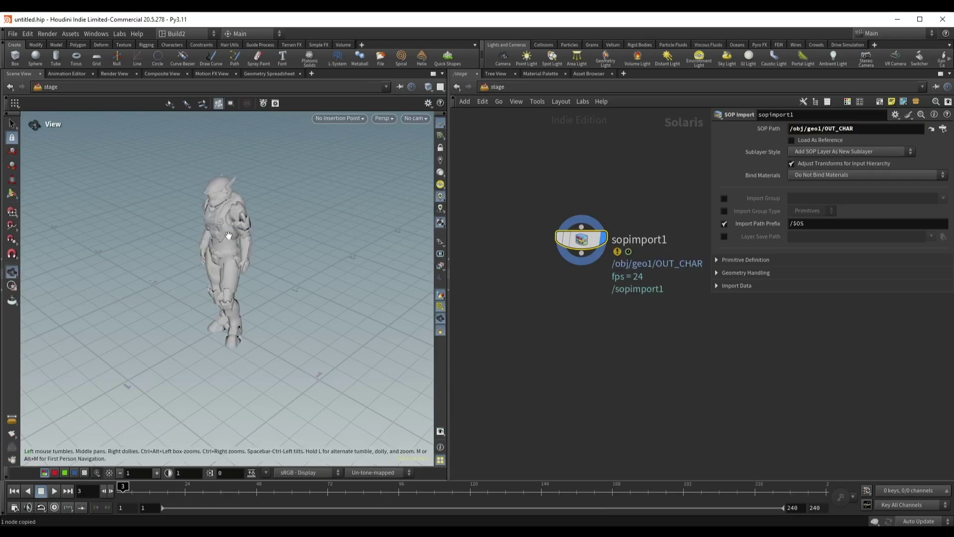
- Switch the desktop layout from Build2 to Solaris
drag(231, 235, 291, 216)
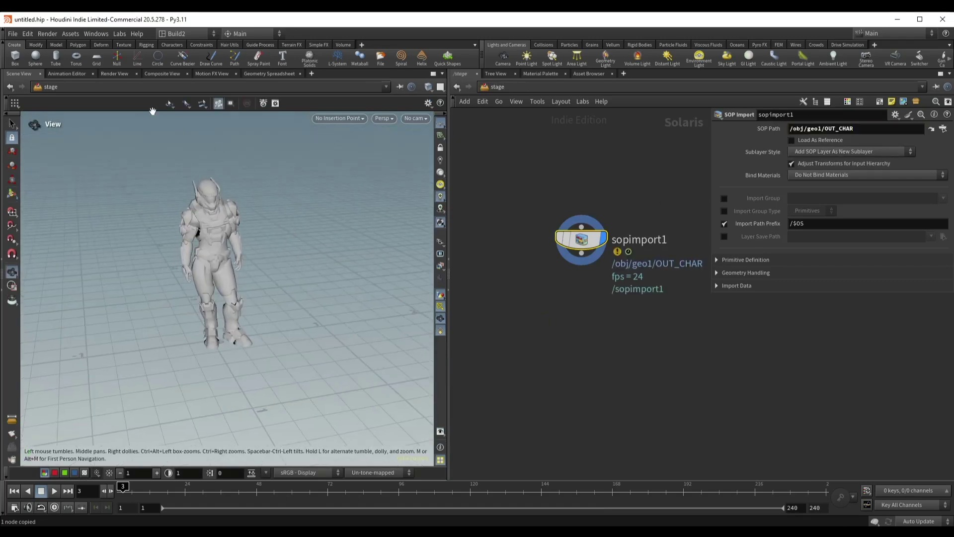
click(197, 36)
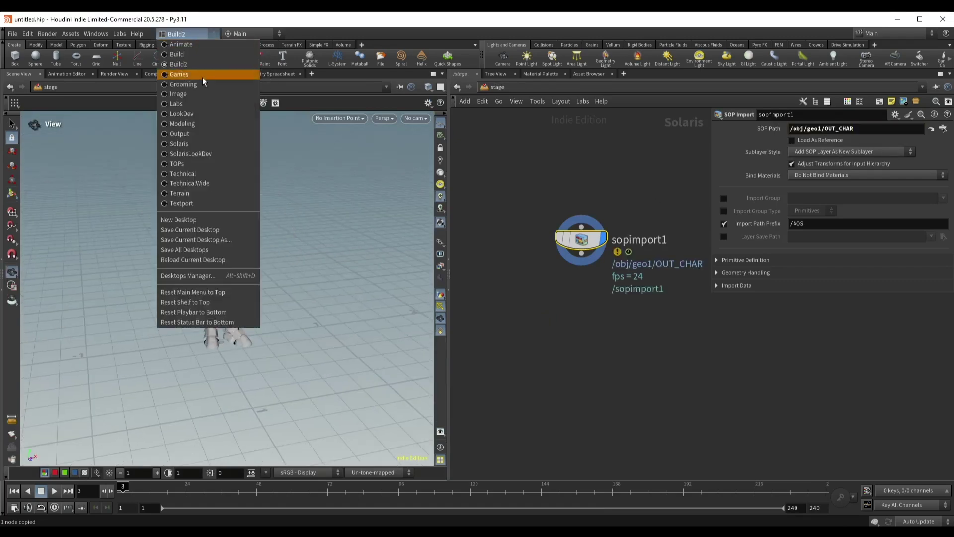
click(201, 145)
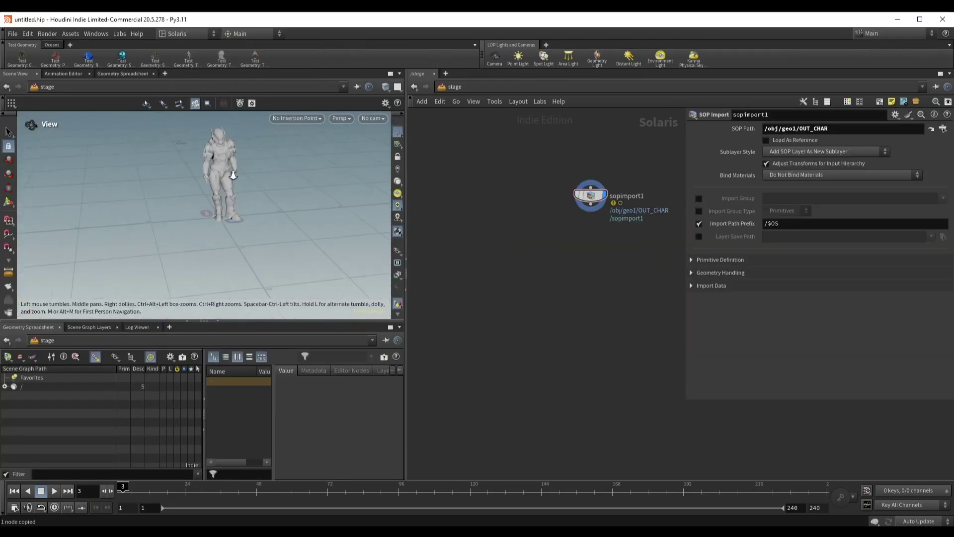
scroll(233, 174, up, 3)
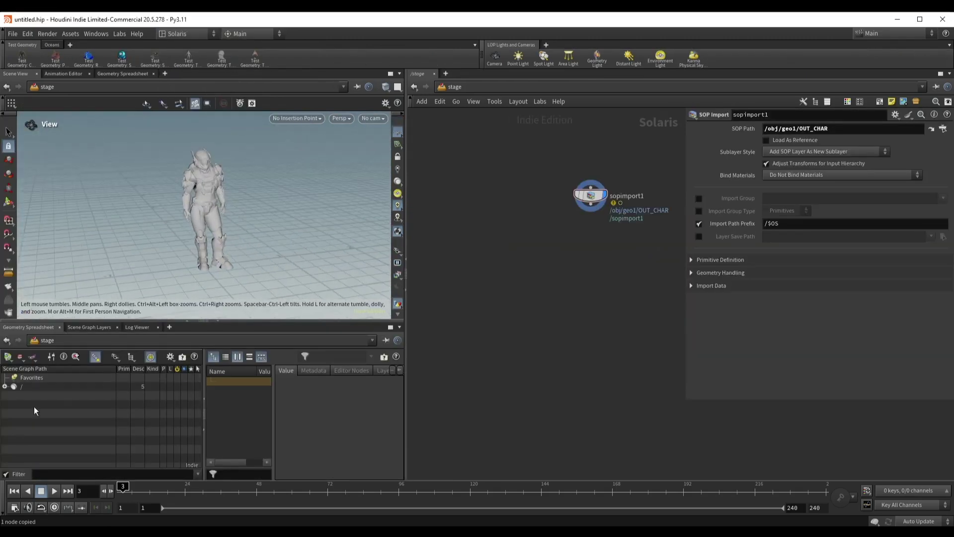
- Expand the scene graph root and rename the SOP Import node to CHAR
click(4, 387)
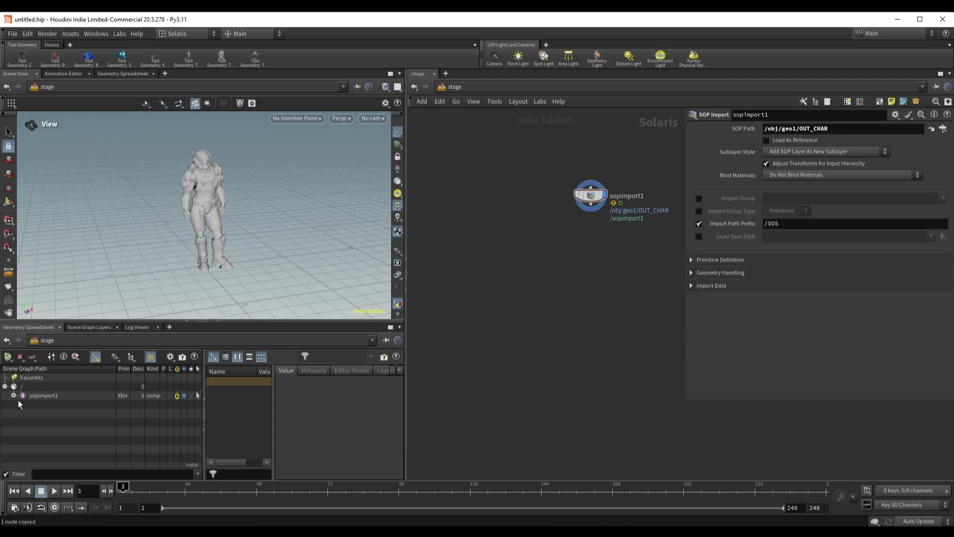
scroll(619, 247, up, 2)
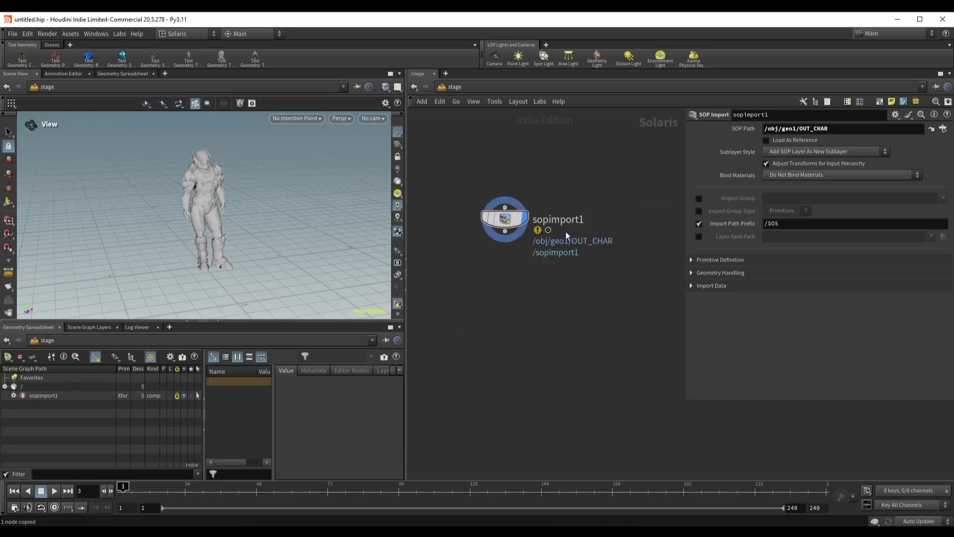
double_click(561, 220)
text(CHAR)
key(Return)
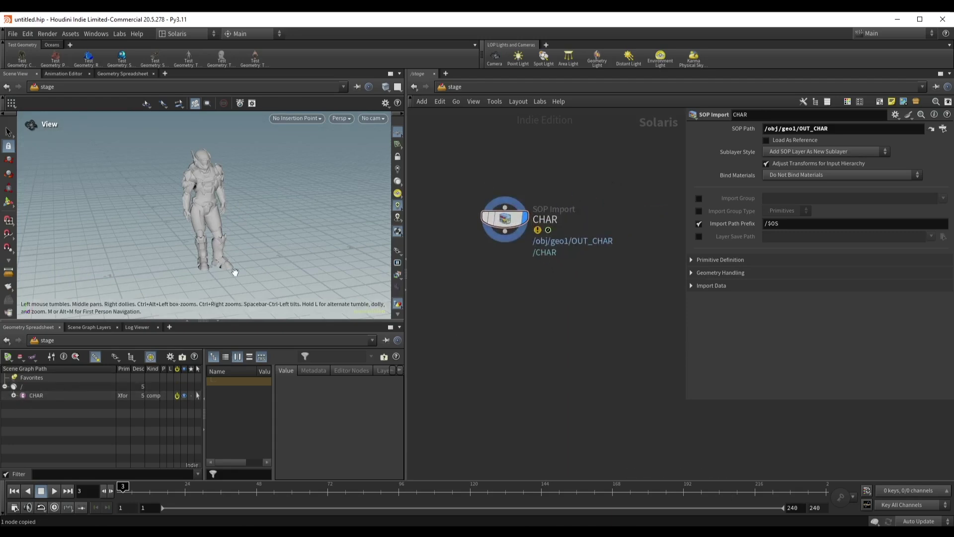
- Expand CHAR in the scene graph and select each mesh in turn to see which body parts it covers
click(14, 395)
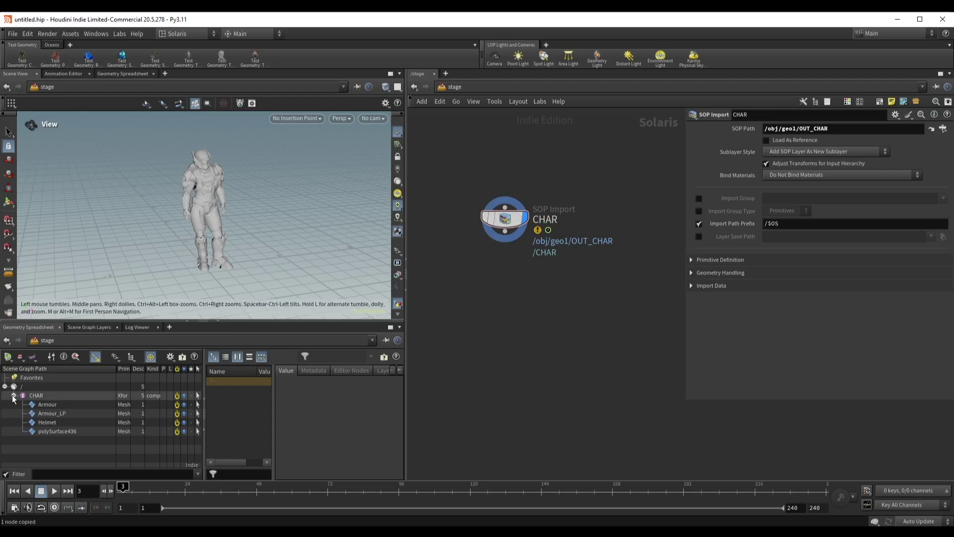
click(46, 407)
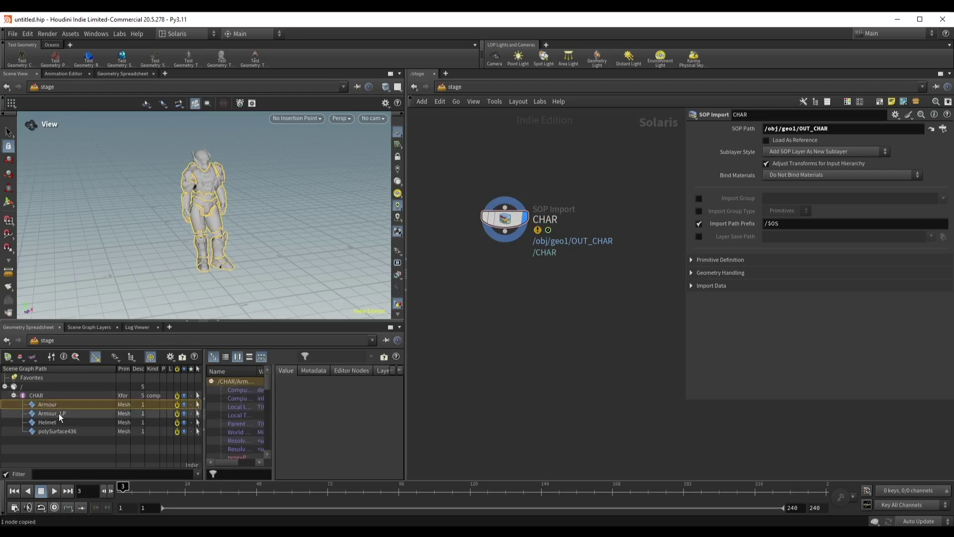
click(52, 413)
click(62, 422)
click(61, 431)
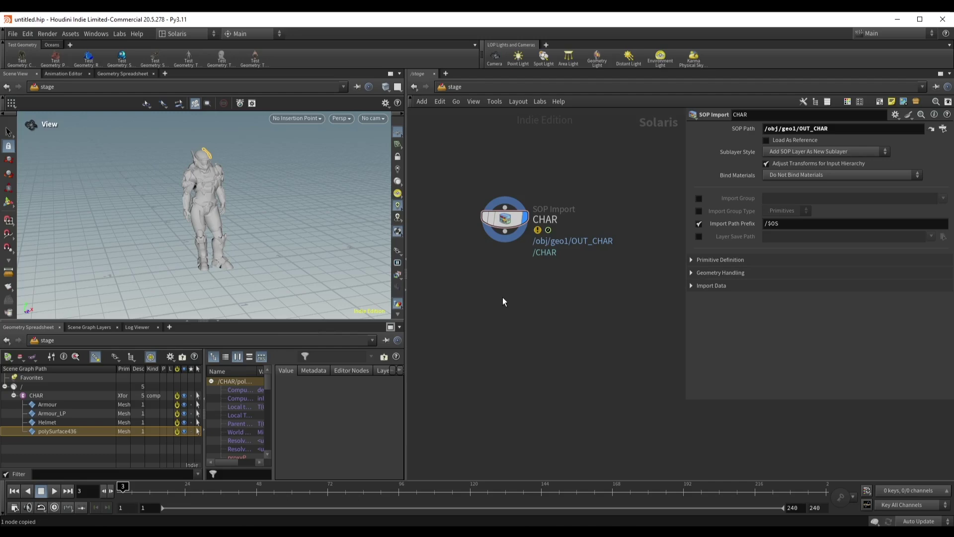
- Return to the geo1 geometry network, sort the primitives by name, and widen the fbx_material_name column to read its values
key(n)
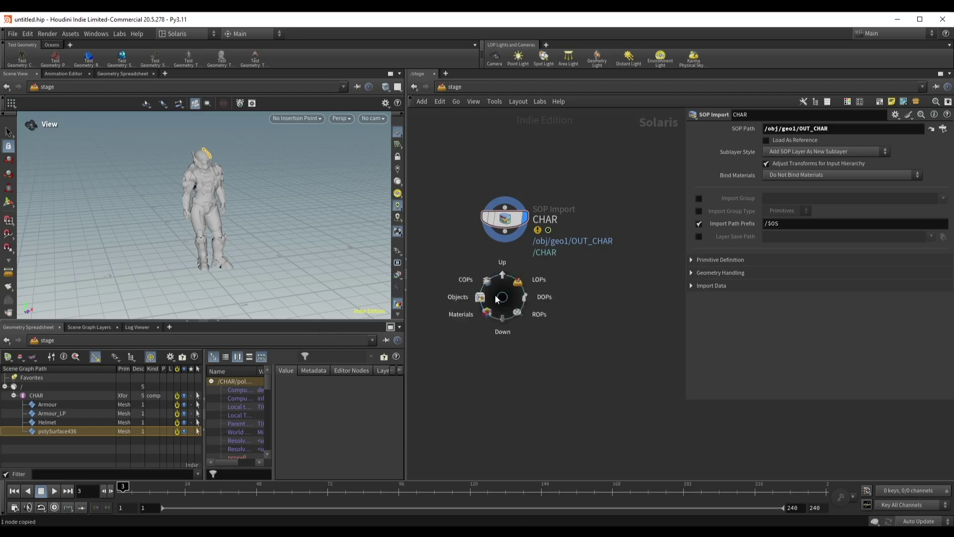
click(457, 299)
double_click(570, 234)
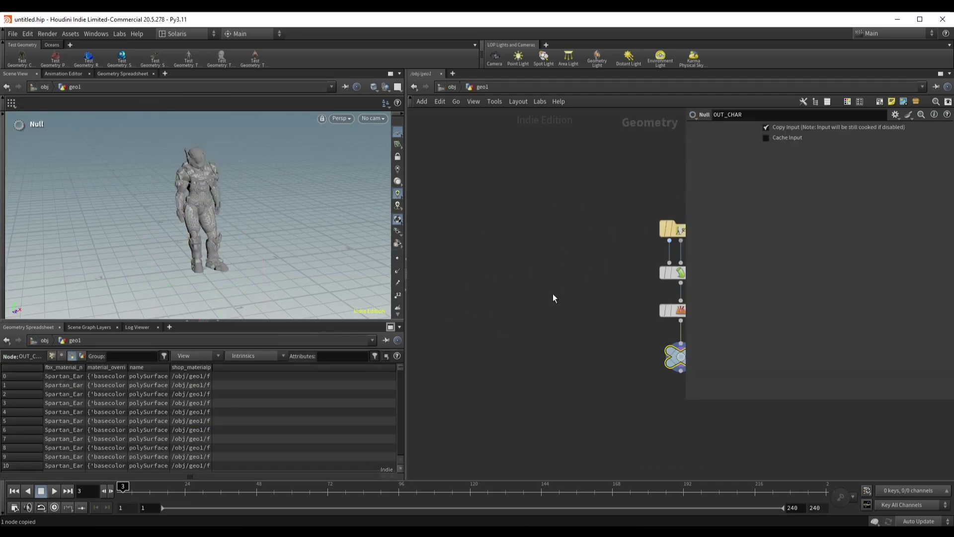
click(143, 369)
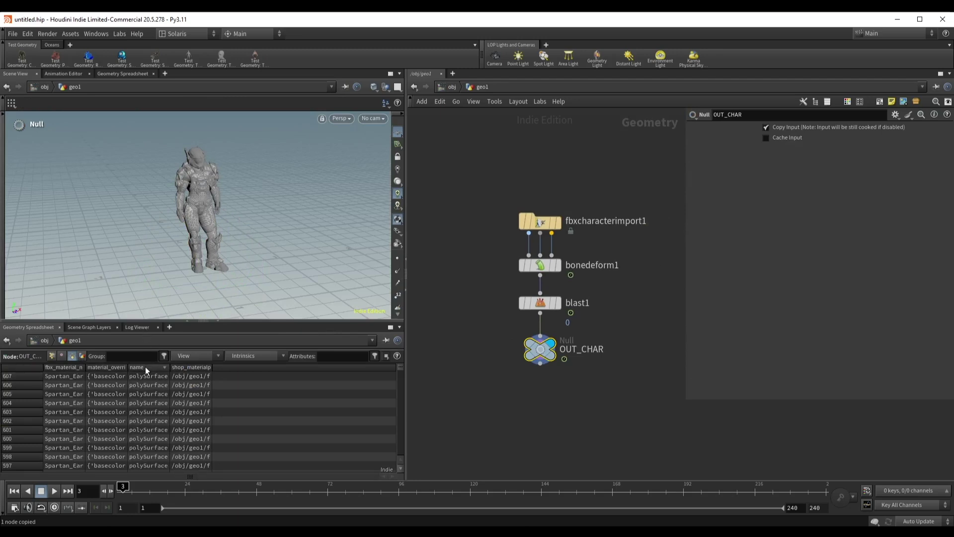
drag(83, 370, 110, 374)
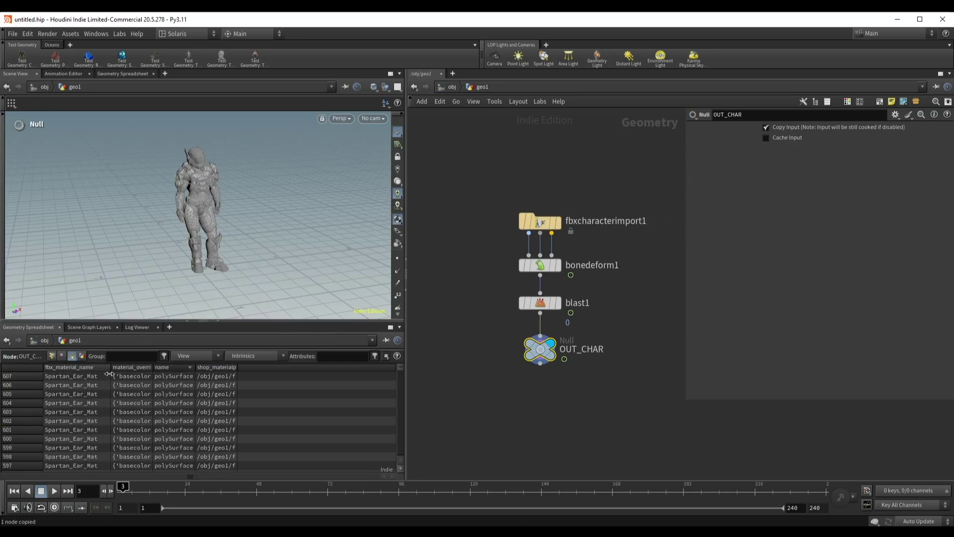
- Move OUT_CHAR down and insert an Attribute Wrangle between blast1 and OUT_CHAR
drag(540, 350, 545, 400)
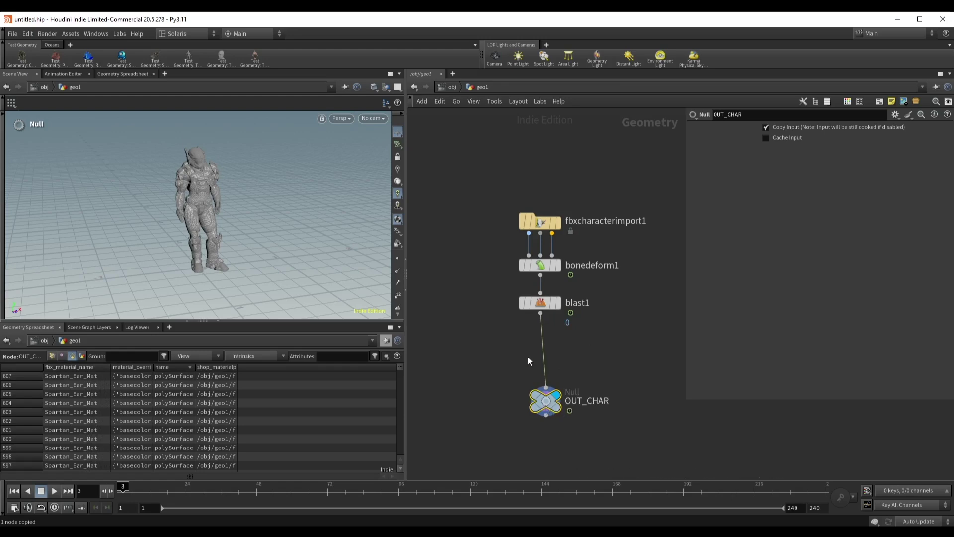
key(Tab)
key(Escape)
key(Tab)
text(attribw)
key(Return)
click(546, 345)
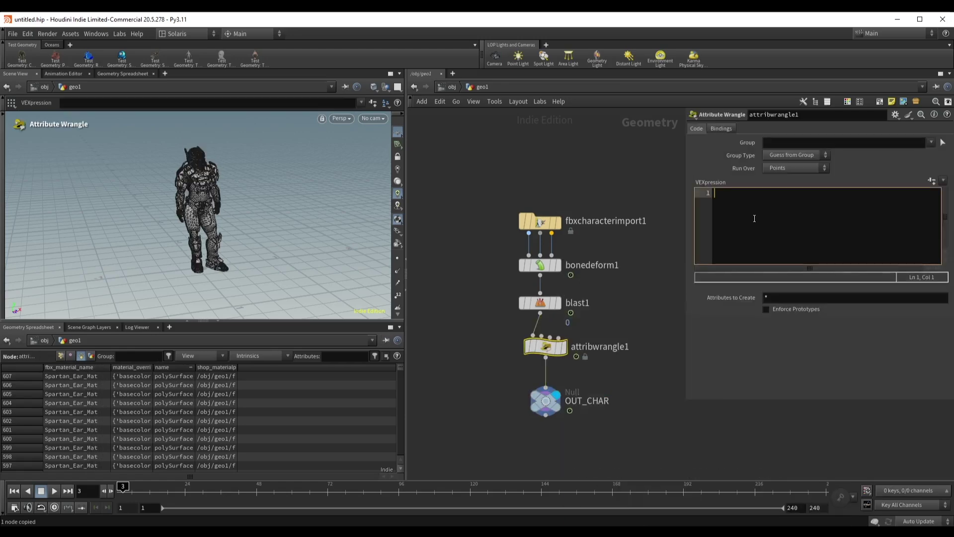
- Set the wrangle to run over Primitives with the VEXpression "s@name = s@fbx_material_name;"
click(783, 170)
click(789, 198)
click(777, 206)
text(s@name = s@fbx_material_name;)
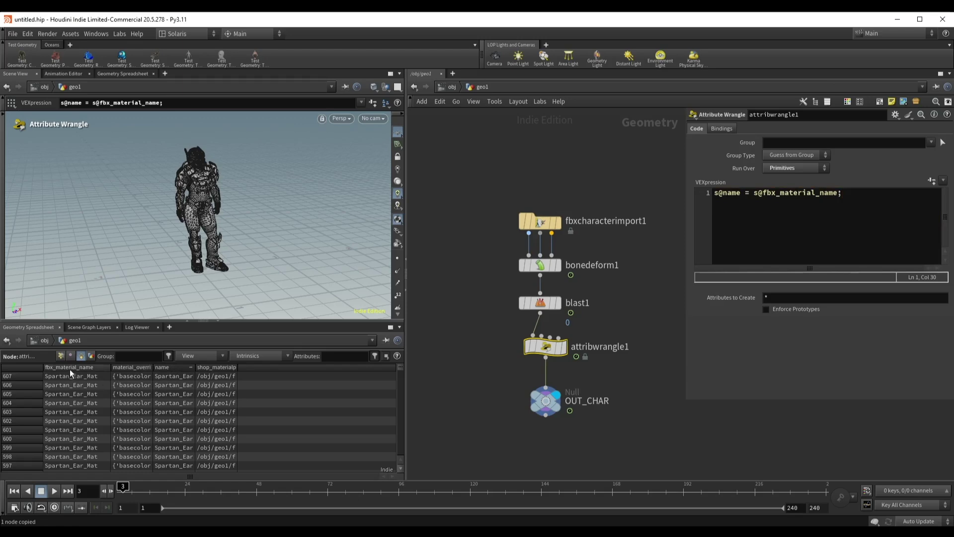
- Switch the network back to the LOPs stage context and view the meshes under CHAR
key(grave)
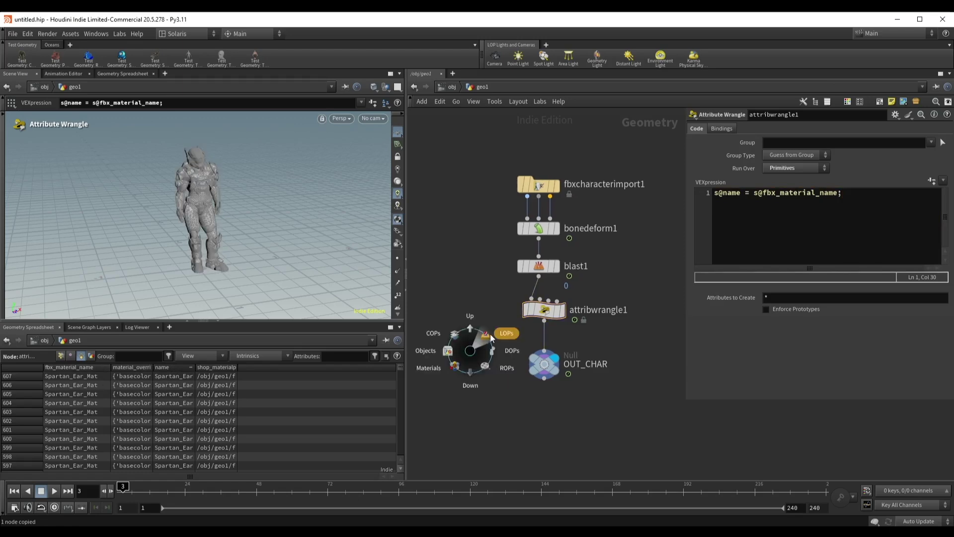
click(490, 333)
scroll(199, 389, down, 1)
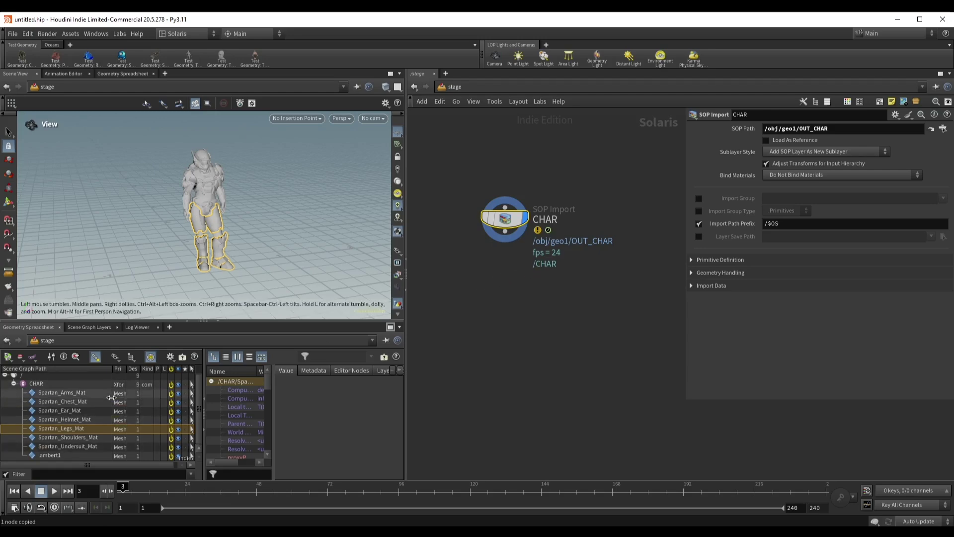
- Select the Arms, Chest, Ear, Helmet and Legs meshes in turn to check the part each one covers
click(73, 392)
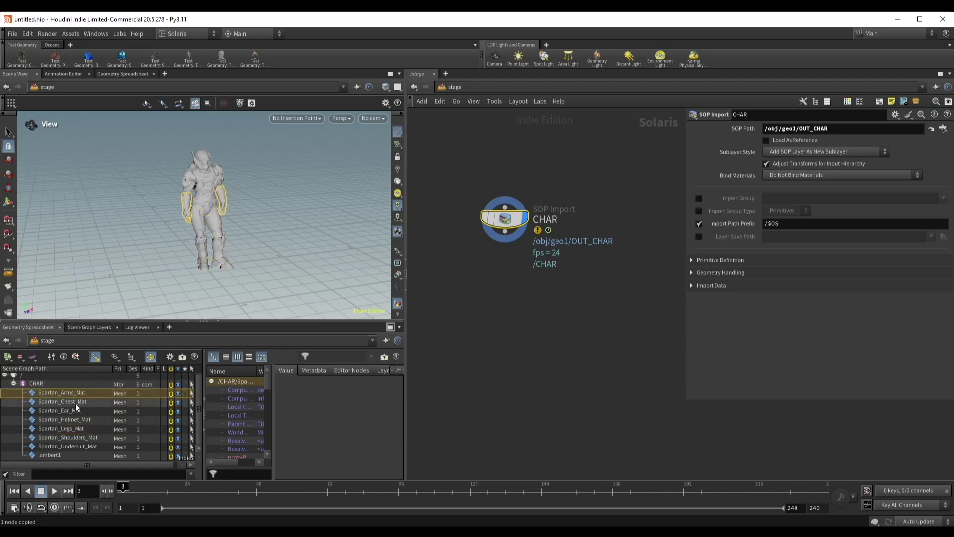
click(82, 403)
click(82, 411)
click(90, 420)
click(94, 427)
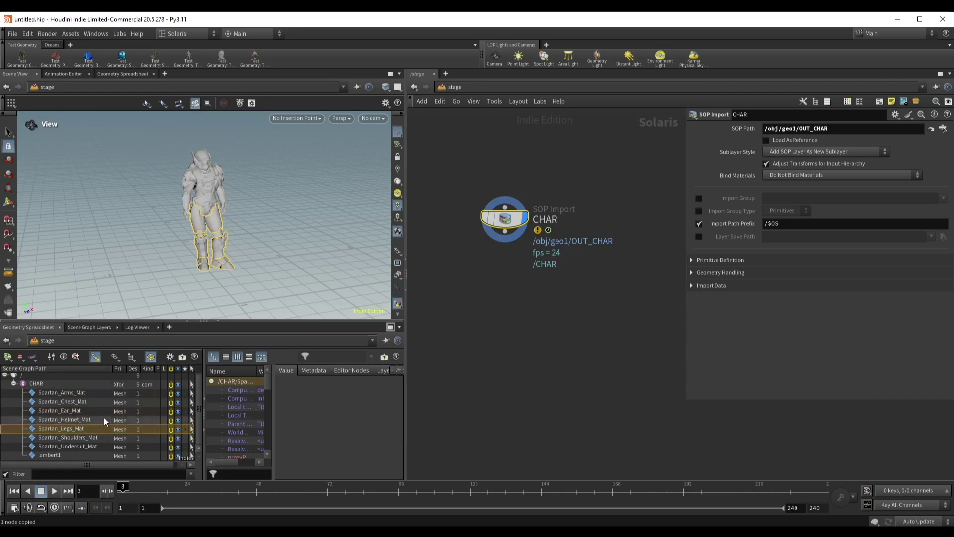
- Switch to the textures folder in File Explorer, compare its file names with the mesh names, and minimize it
key(alt+Tab)
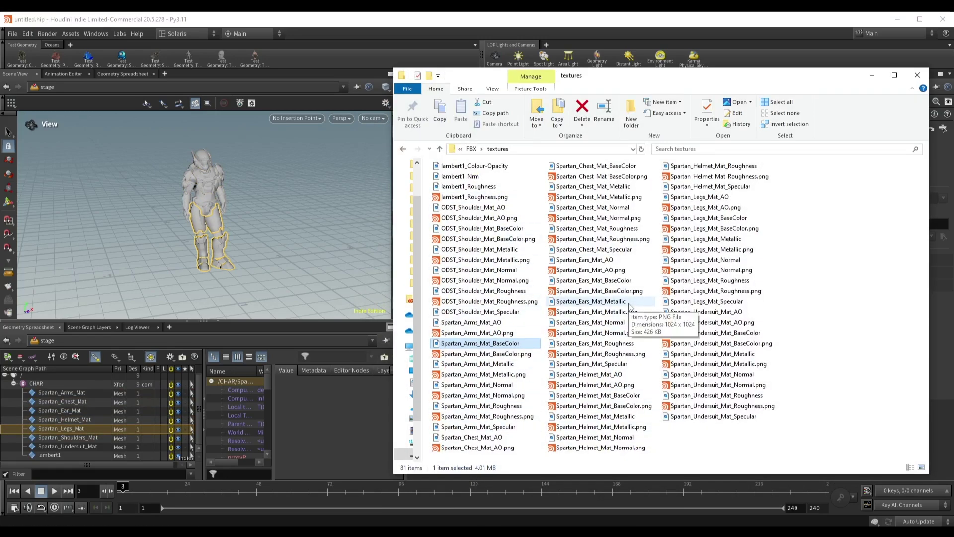
click(826, 255)
click(871, 74)
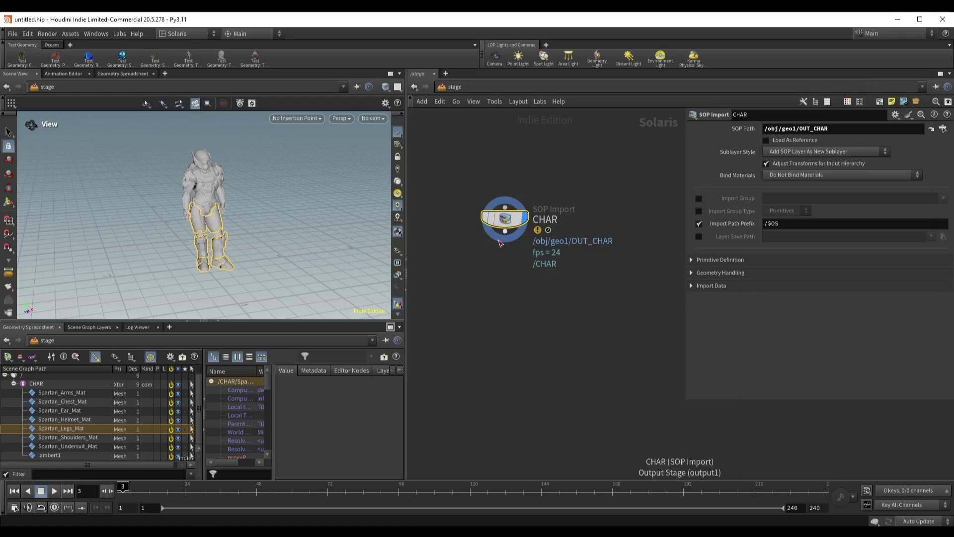
- Add a Material Library node connected to the output of the CHAR node
scroll(213, 199, up, 4)
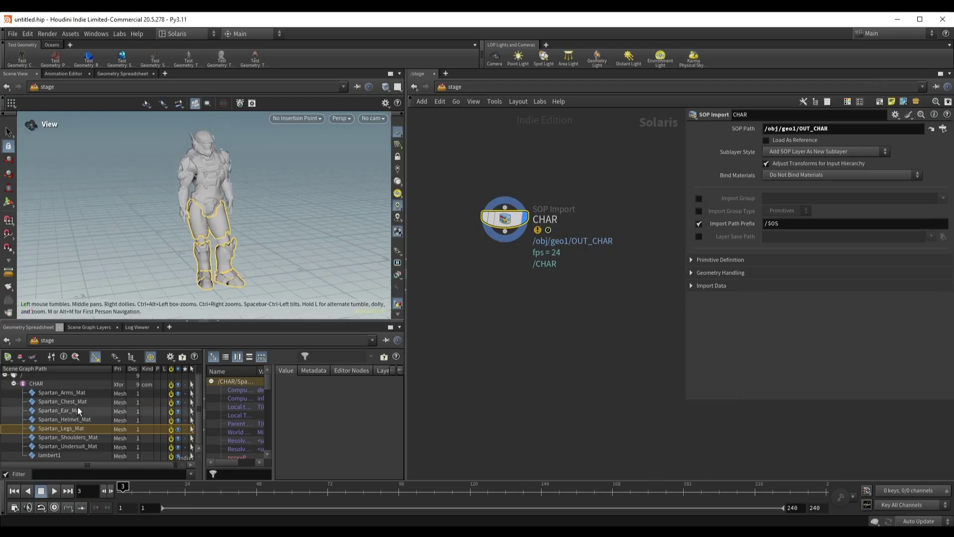
click(505, 243)
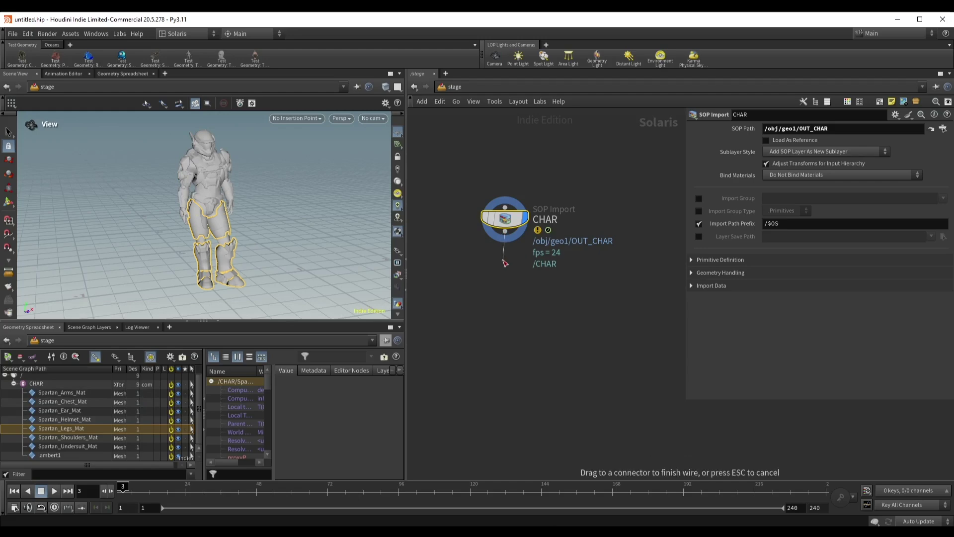
key(Tab)
text(matl)
key(Return)
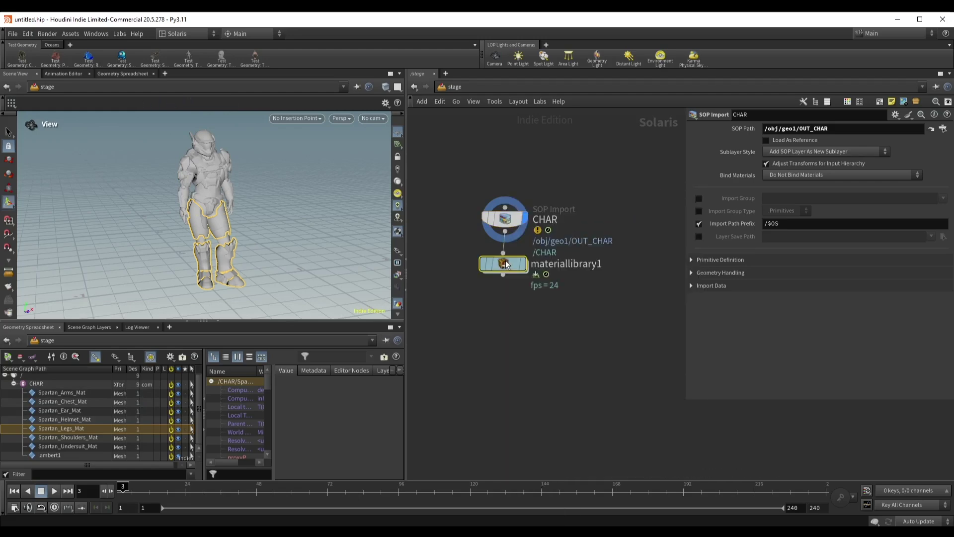
- Enter the Material Library and add a Karma Material Builder
double_click(506, 273)
key(Tab)
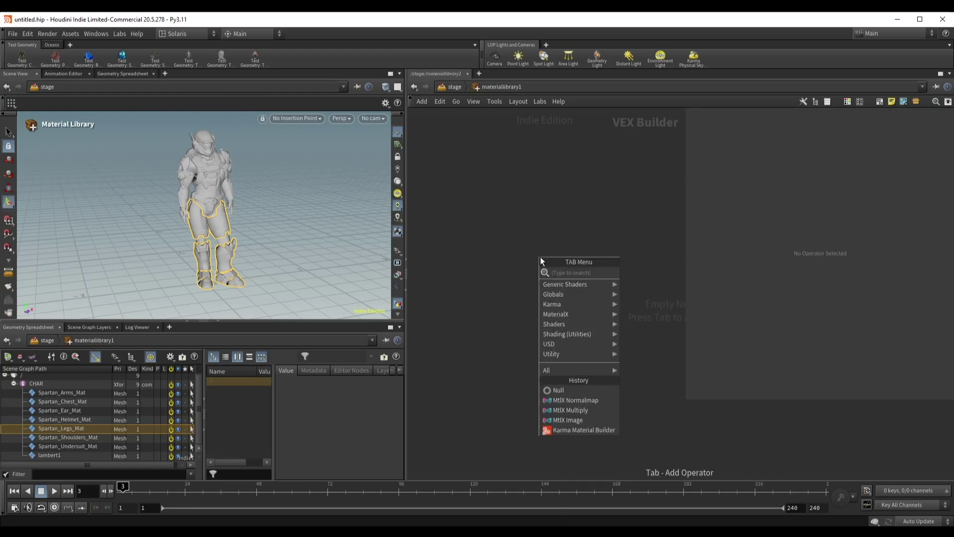
text(km)
click(658, 272)
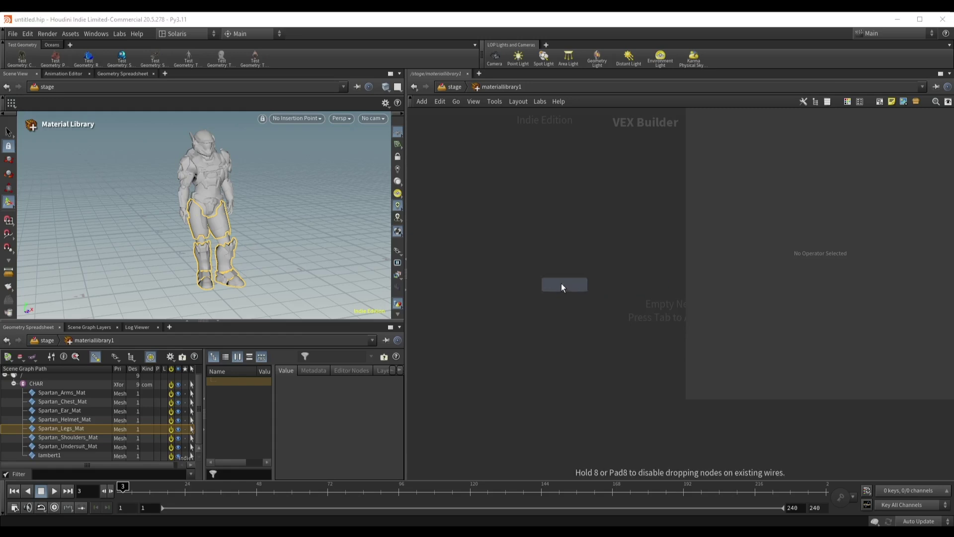
click(549, 275)
scroll(99, 412, up, 1)
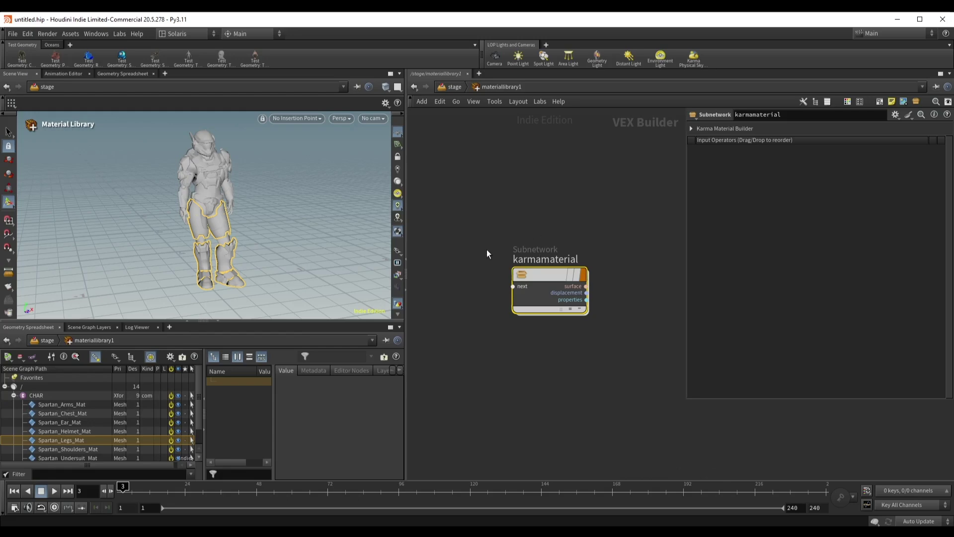
- Rename the Karma material subnetwork to Spartan_Arms_Mat, matching the arms mesh, and enter it
mouse_move(542, 259)
scroll(544, 261, up, 3)
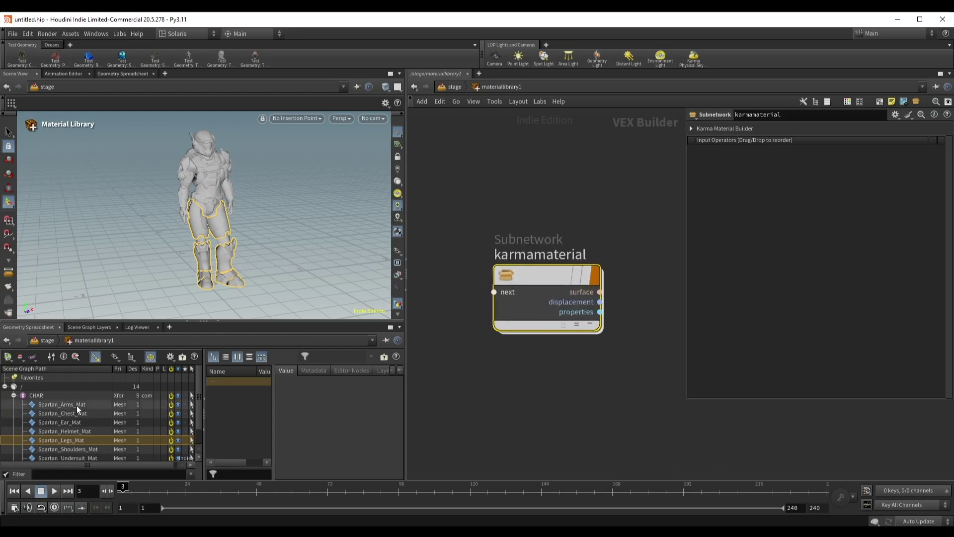
scroll(76, 405, down, 1)
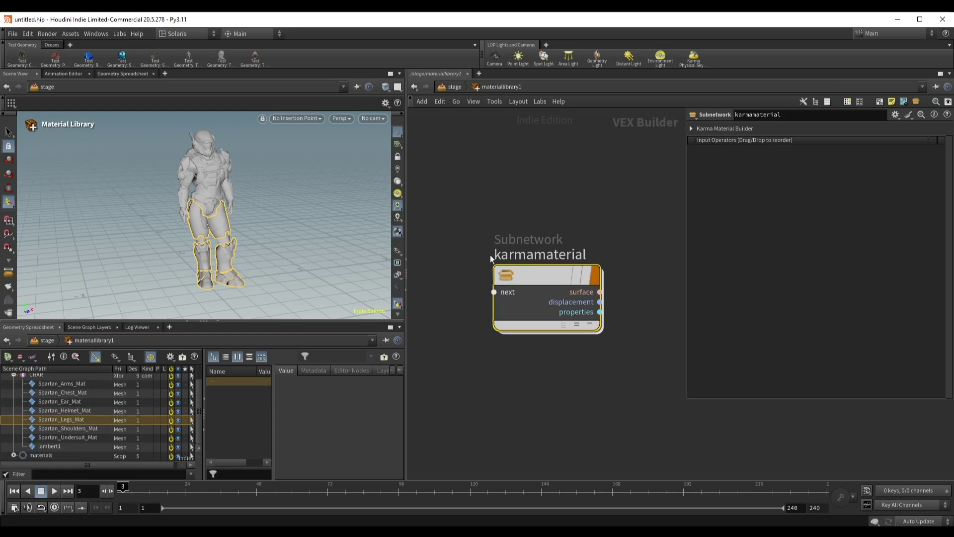
double_click(528, 254)
drag(598, 253, 461, 253)
text(S)
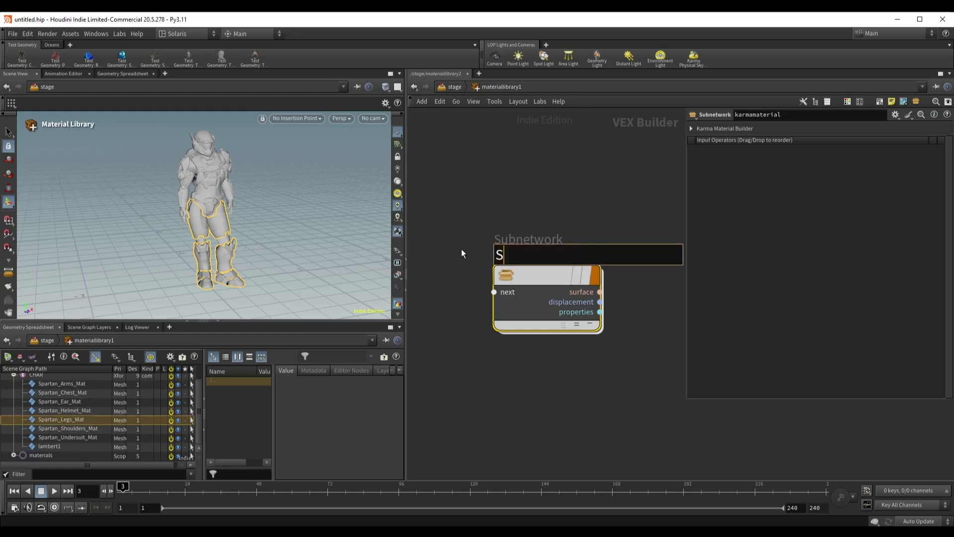
text(partan_Arms_Mat)
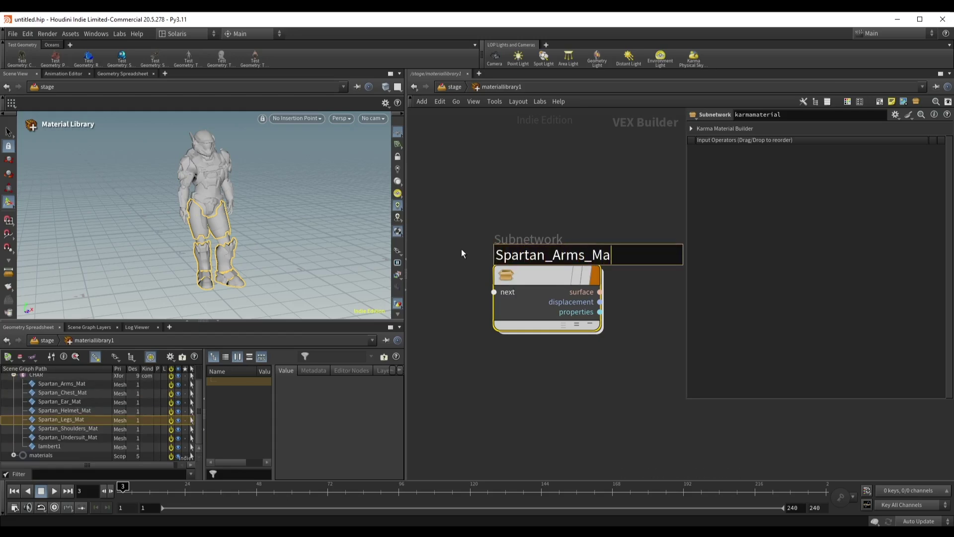
key(Return)
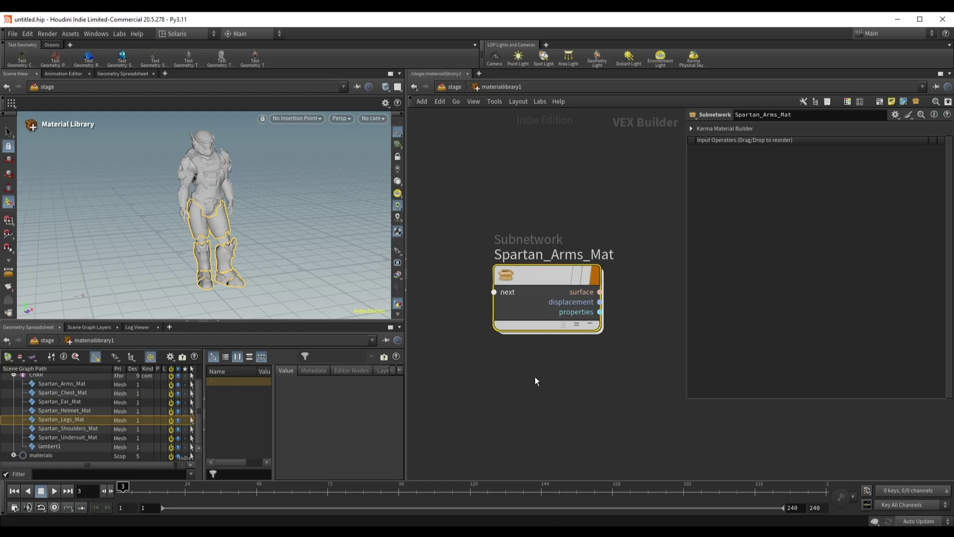
double_click(545, 277)
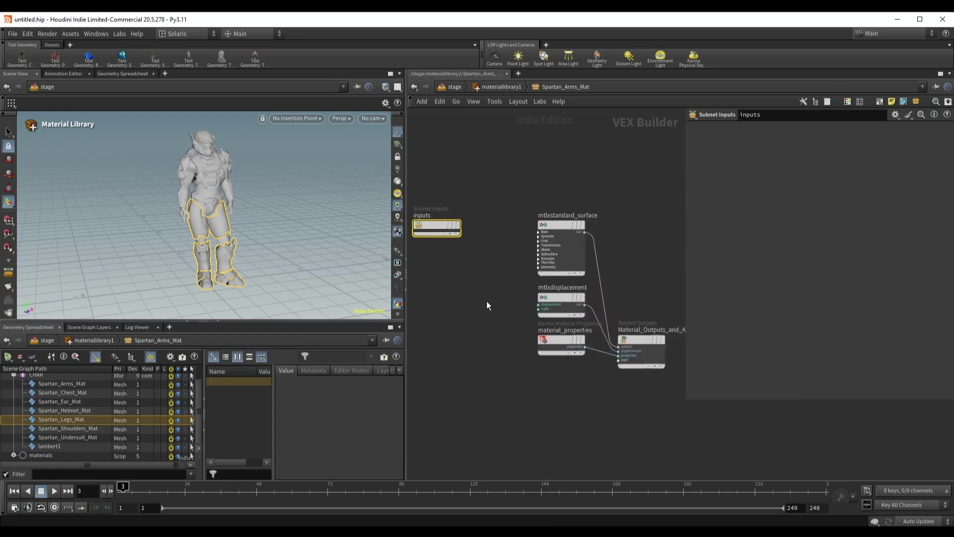
- Delete the material_properties, mtlxdisplacement and inputs nodes from the Spartan_Arms_Mat network
drag(515, 338, 566, 377)
key(Delete)
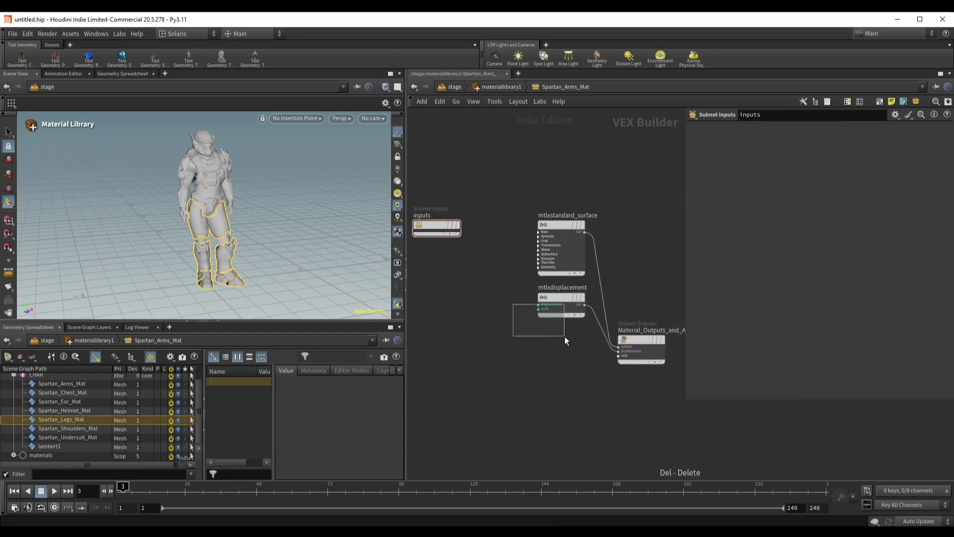
drag(564, 336, 565, 337)
key(Delete)
drag(639, 320, 641, 265)
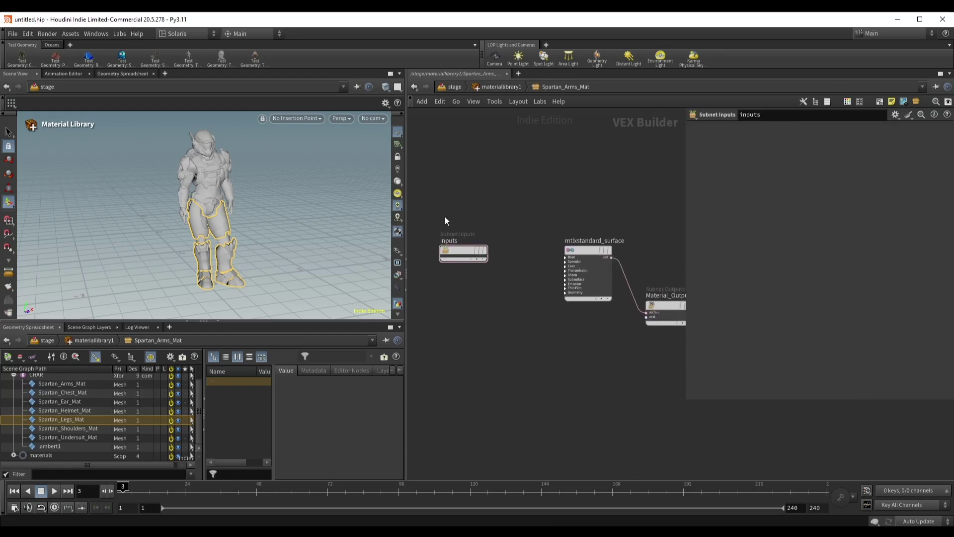
drag(445, 221, 495, 282)
key(Delete)
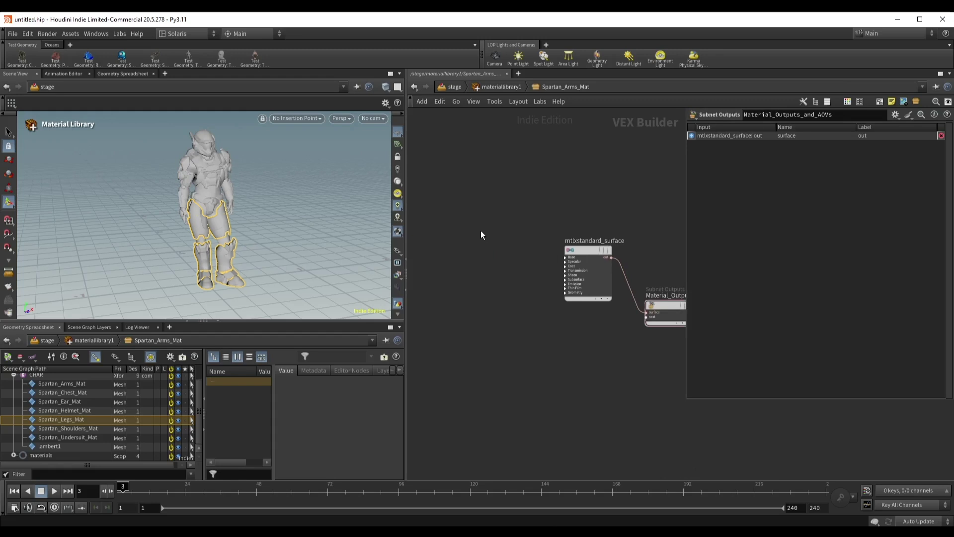
- Add a MtlX Image node beside the standard surface node
scroll(484, 231, up, 2)
key(Tab)
text(image)
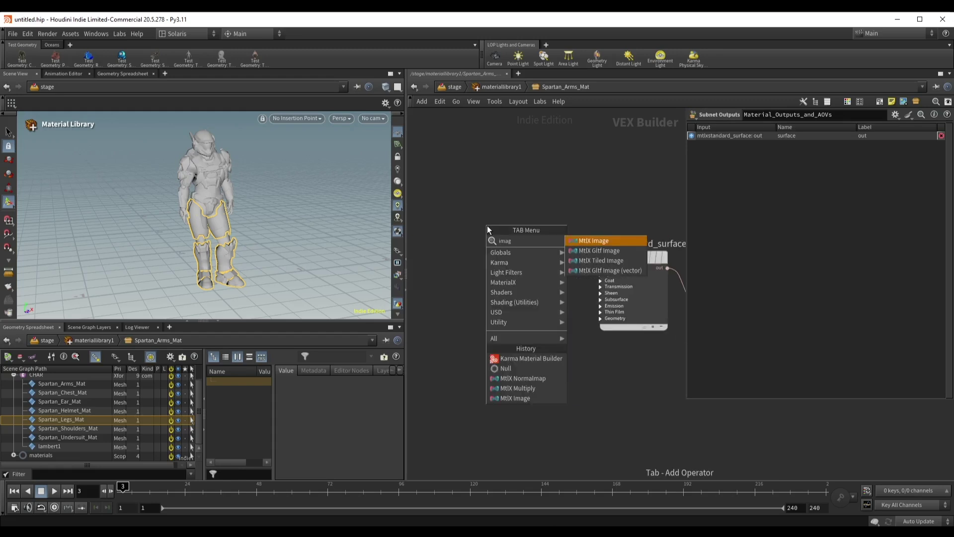
key(Return)
click(487, 227)
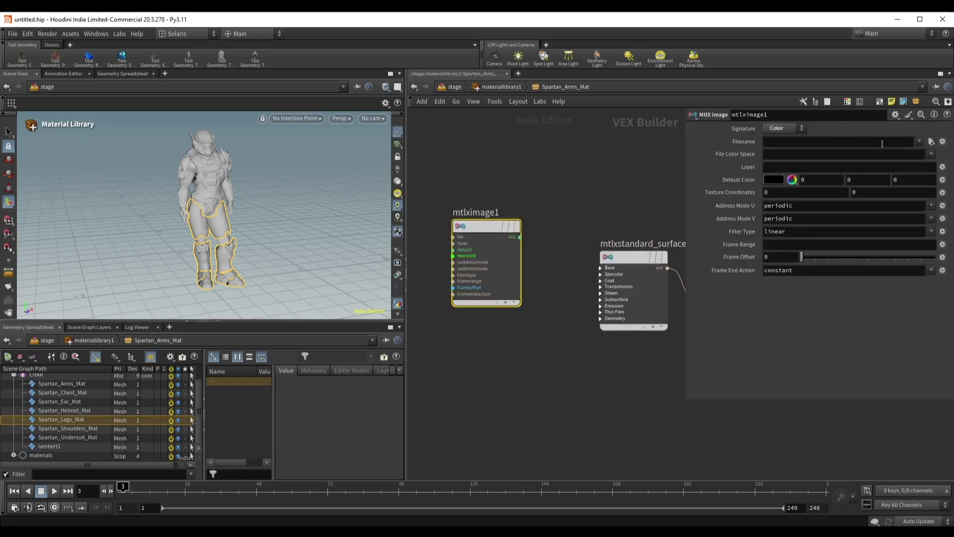
- Load Spartan_Arms_Mat_AO.png from the textures folder into the image node and set its signature to Float
click(931, 141)
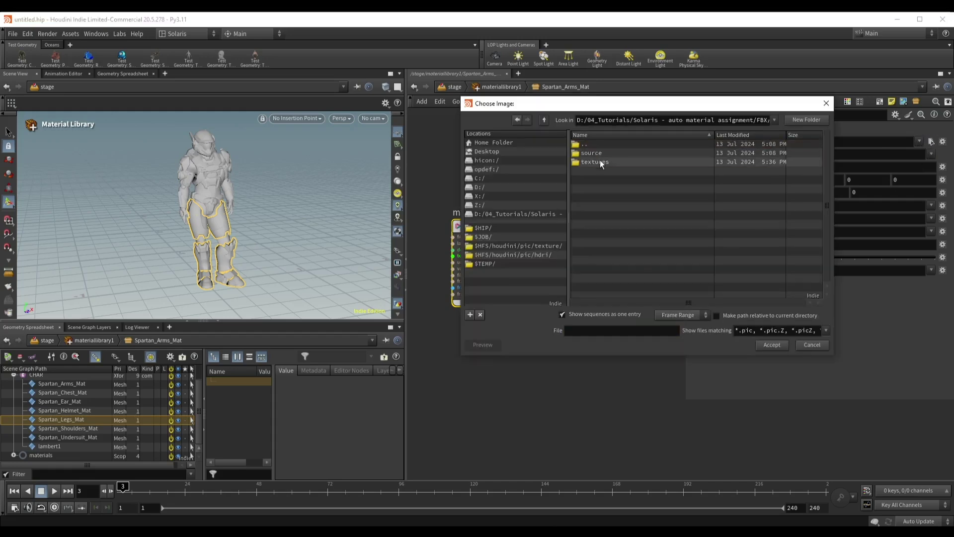
double_click(600, 161)
scroll(623, 228, down, 1)
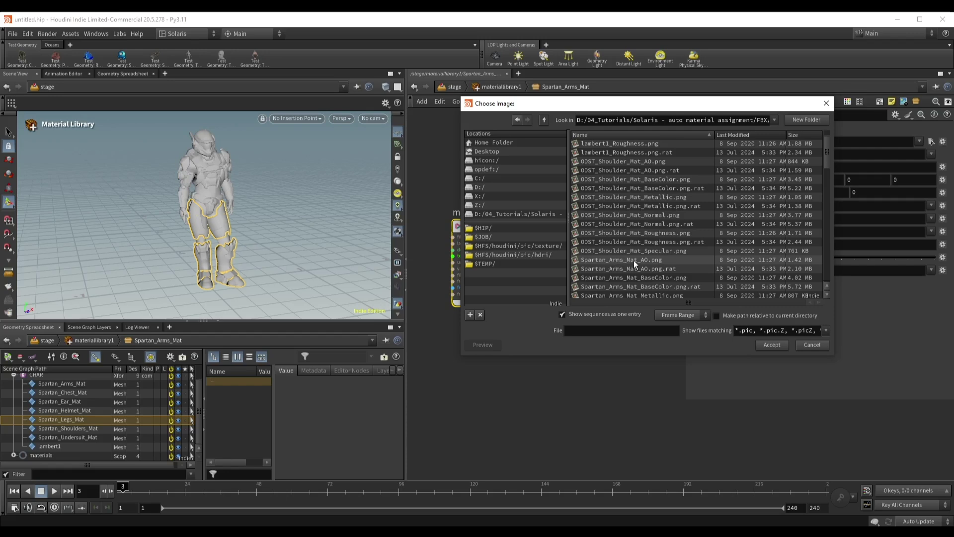
double_click(622, 260)
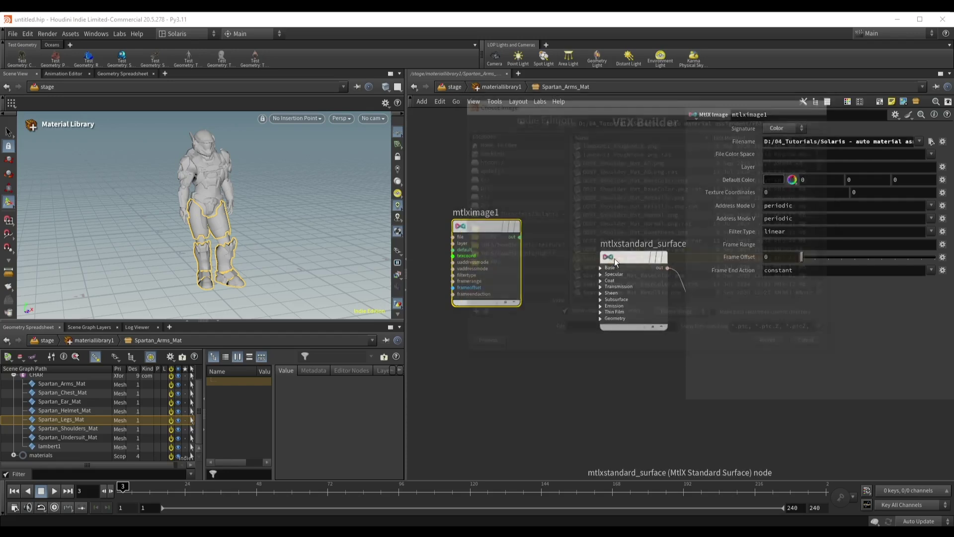
click(784, 128)
click(777, 126)
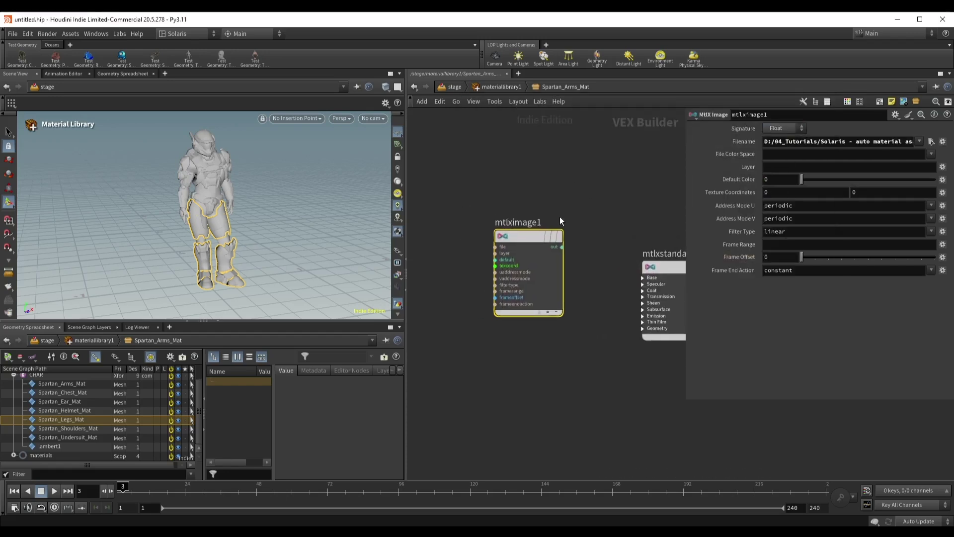
- Duplicate the AO image node, load Spartan_Arms_Mat_BaseColor.png into the copy and set its signature to Color
mouse_move(559, 217)
mouse_down()
mouse_move(518, 239)
mouse_move(527, 189)
mouse_up()
key(ctrl+c)
key(ctrl+v)
click(512, 296)
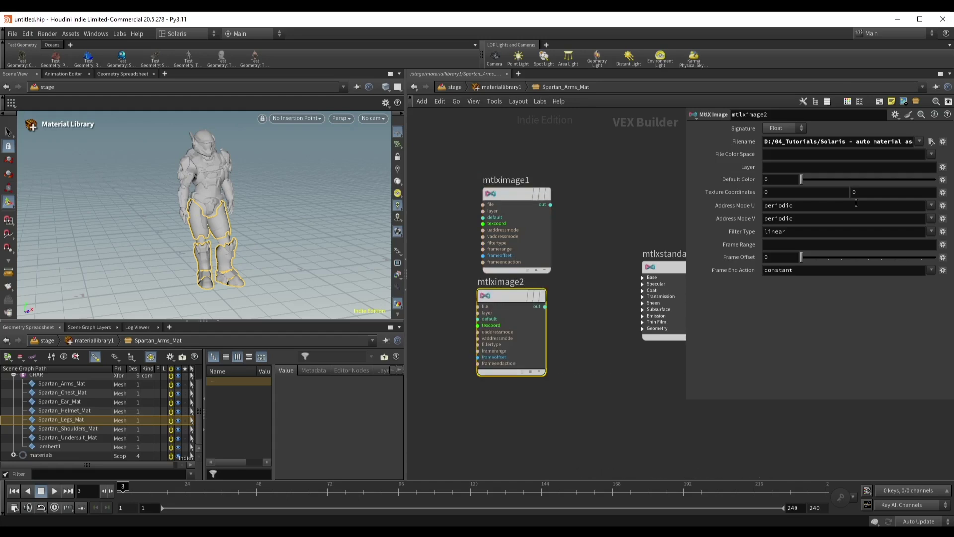
click(930, 142)
scroll(604, 216, down, 3)
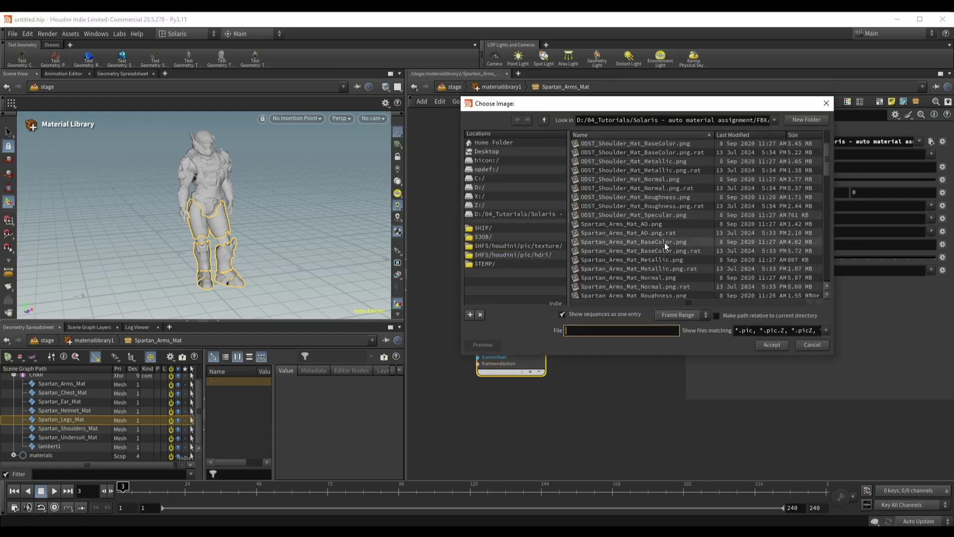
double_click(666, 244)
click(776, 129)
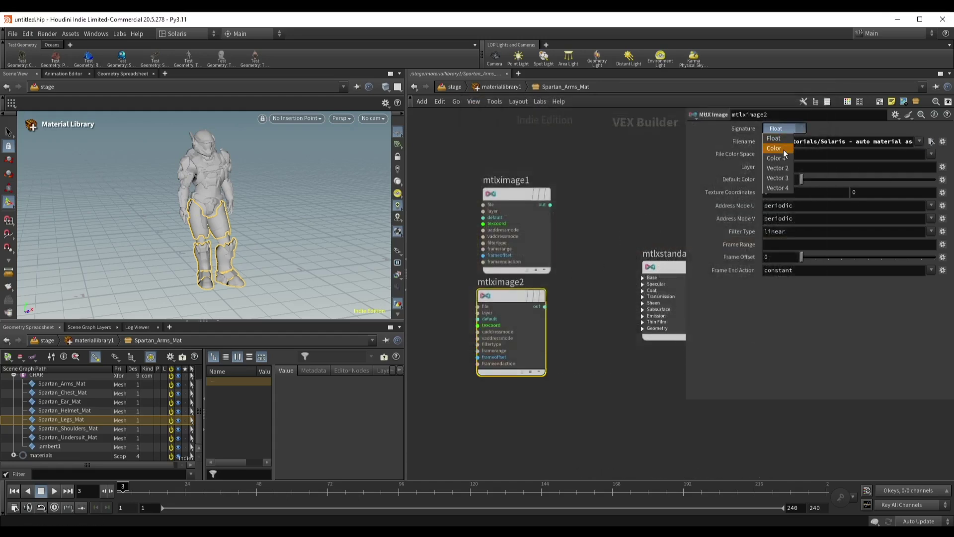
click(784, 150)
- Connect the base color image to the standard surface's base_color input and place it above the AO image
mouse_move(545, 307)
mouse_down()
mouse_move(604, 288)
mouse_move(651, 288)
mouse_move(657, 304)
mouse_up()
drag(530, 215, 492, 390)
drag(529, 297, 496, 208)
- Insert a MtlX Multiply node on the base color wire and connect the AO image to its second input
key(Tab)
click(566, 281)
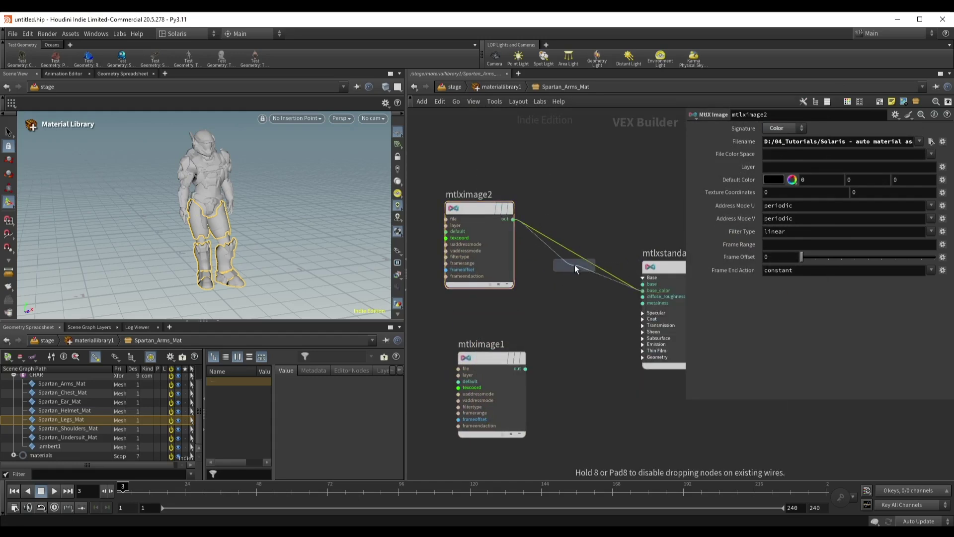
click(574, 269)
drag(511, 256, 499, 217)
drag(597, 269, 597, 247)
drag(498, 381, 575, 258)
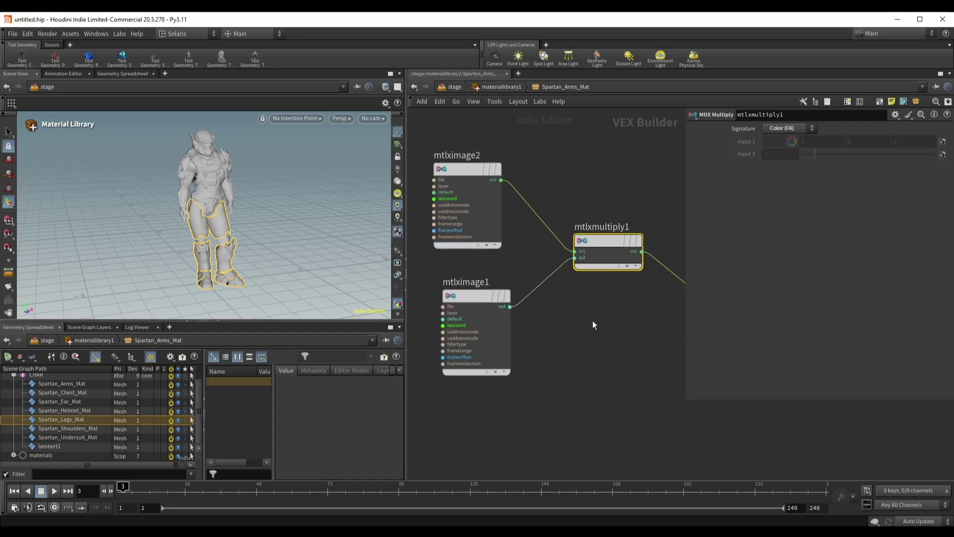
- Duplicate the base color image node, load Spartan_Arms_Mat_Metallic.png into the copy and set its signature to Float
alt+drag(463, 164, 520, 380)
middle_drag(510, 389, 489, 299)
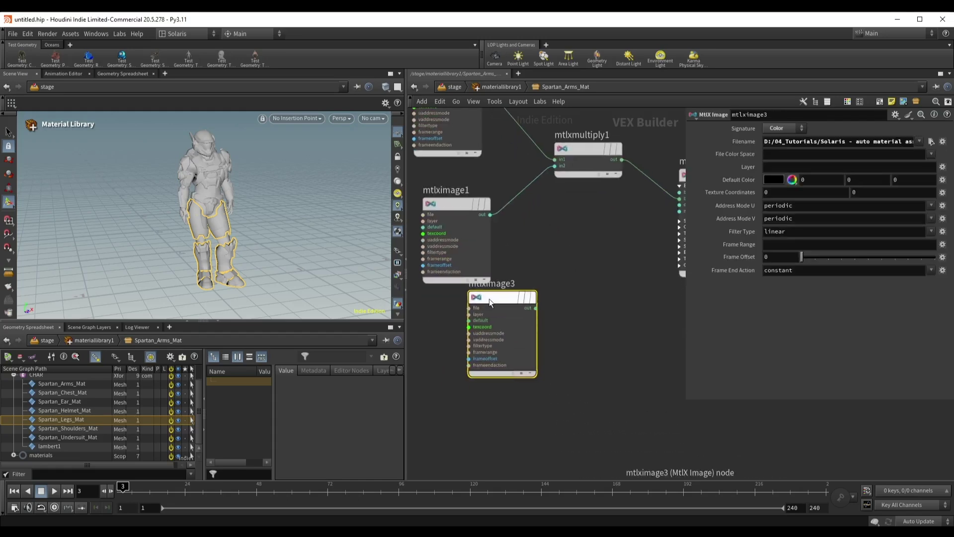
drag(489, 299, 496, 318)
drag(475, 232, 466, 212)
click(931, 142)
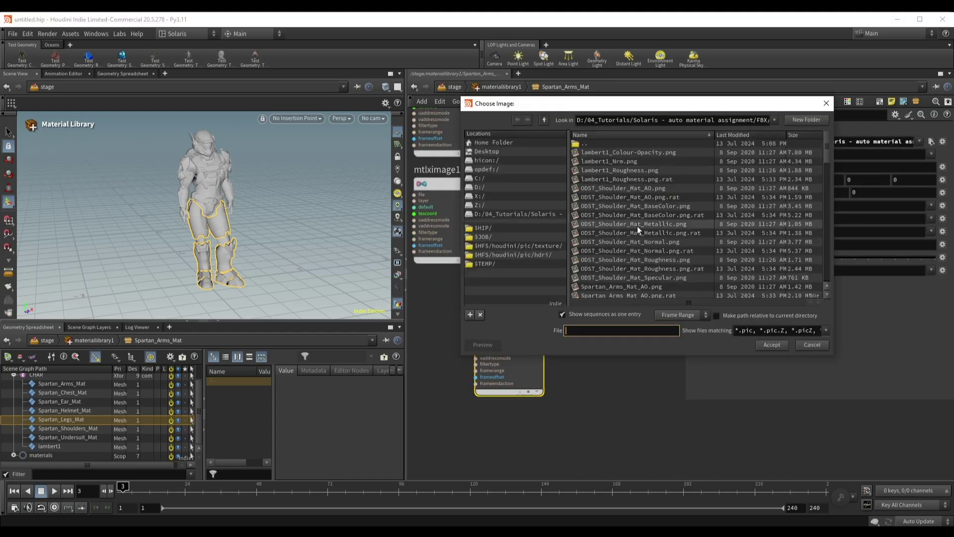
scroll(626, 238, down, 2)
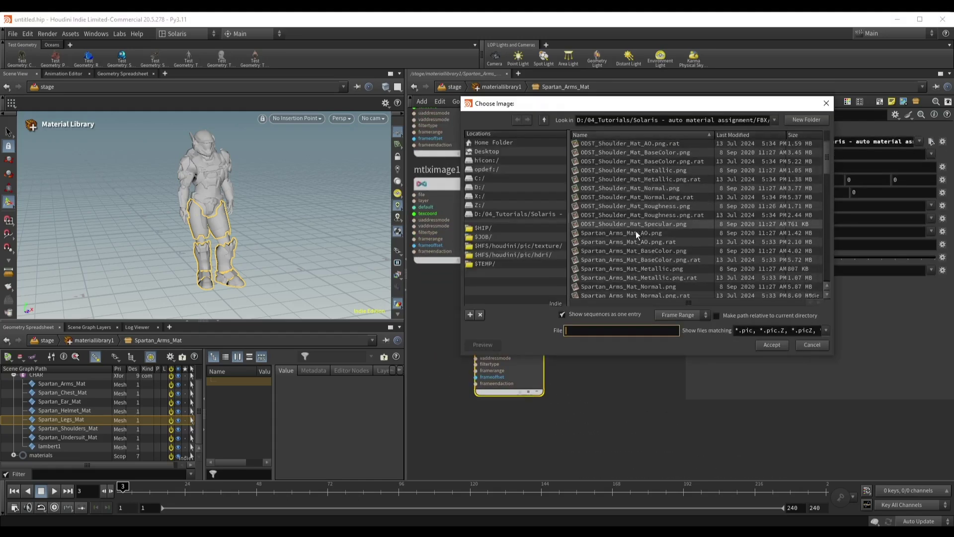
double_click(651, 267)
click(780, 128)
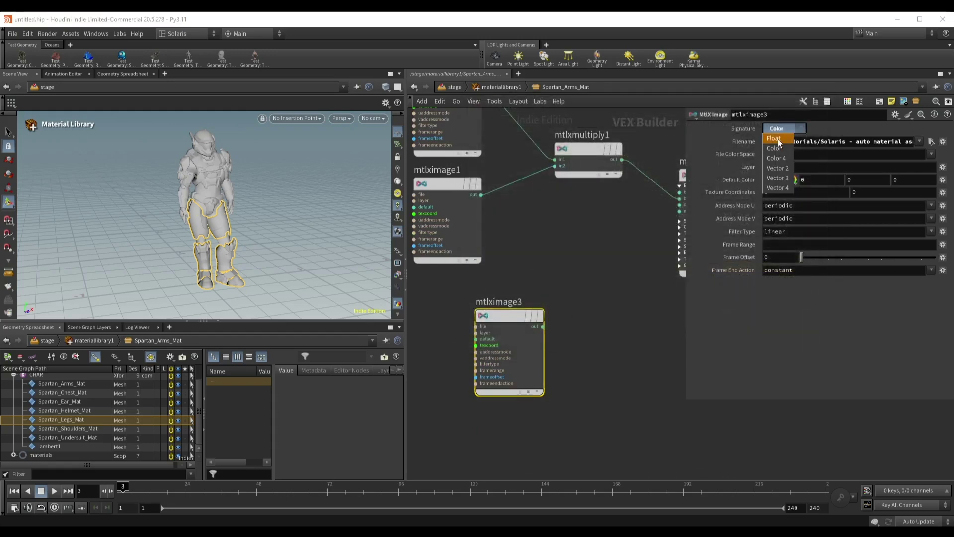
click(777, 139)
- Move the metallic image closer to the standard surface and connect it to the metalness input
drag(518, 320, 554, 258)
middle_drag(578, 270, 537, 243)
click(499, 300)
click(600, 246)
- Duplicate the metallic image node, load Spartan_Arms_Mat_Normal.png into the copy and set its signature to Vector 3
alt+drag(537, 243, 514, 346)
click(926, 142)
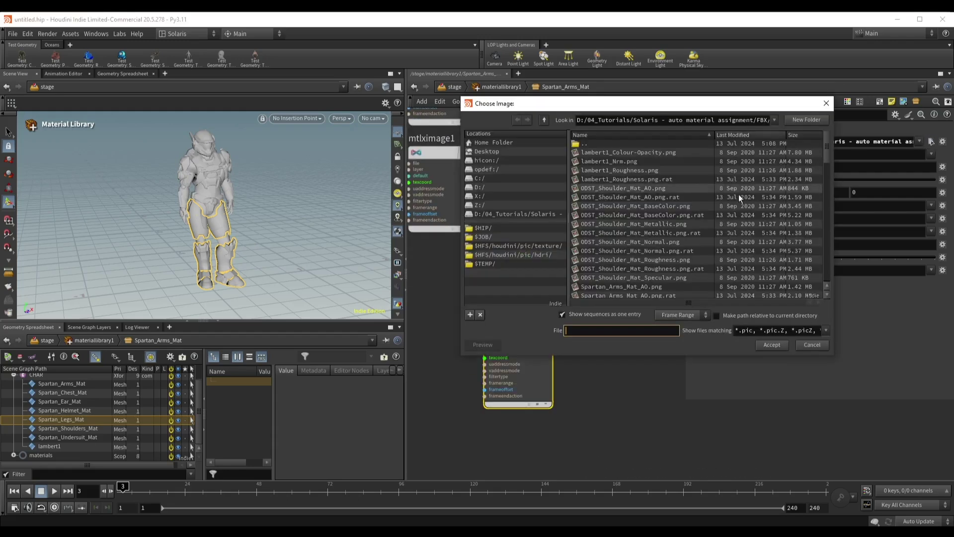
scroll(660, 230, down, 3)
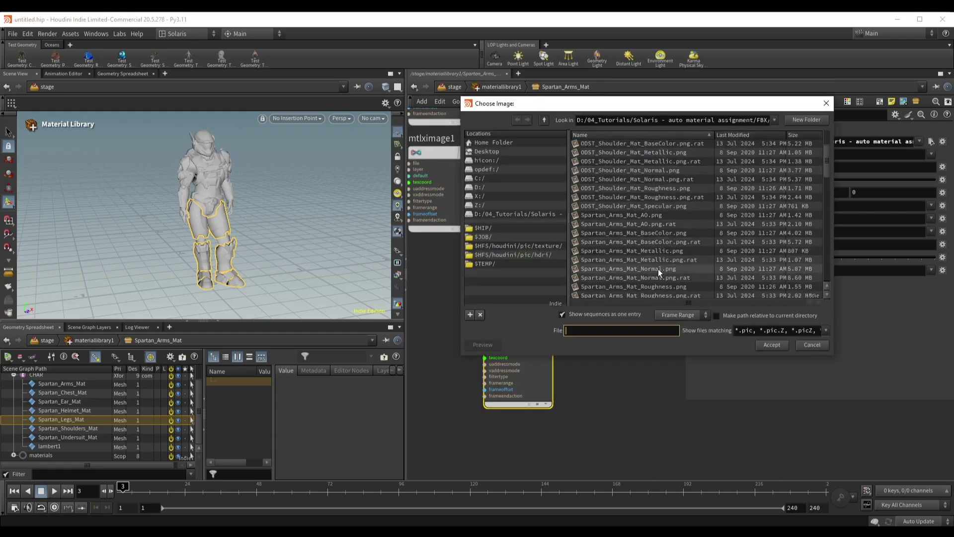
double_click(658, 270)
click(780, 129)
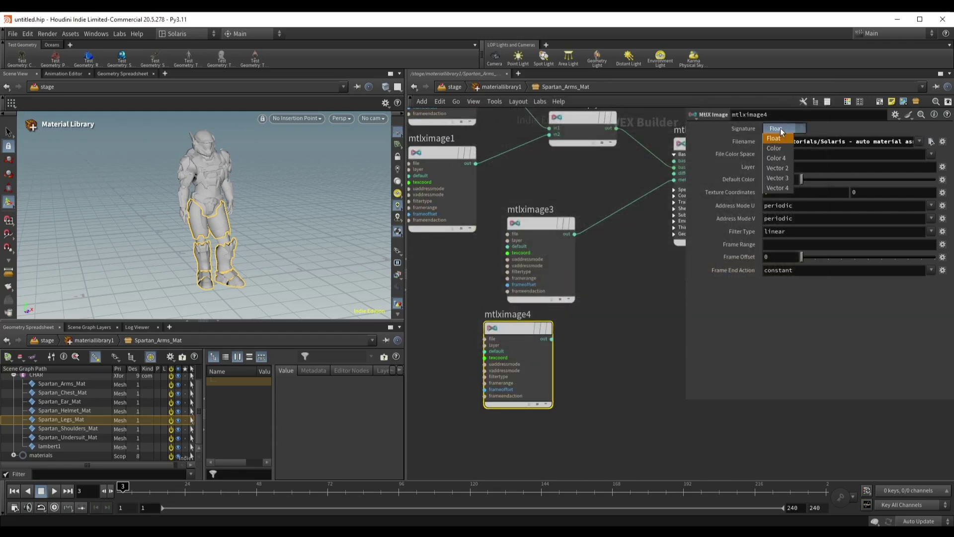
click(777, 178)
- Connect the normal image through a new MtlX Normalmap node to the standard surface's Normal geometry input
middle_drag(542, 338, 495, 326)
click(505, 328)
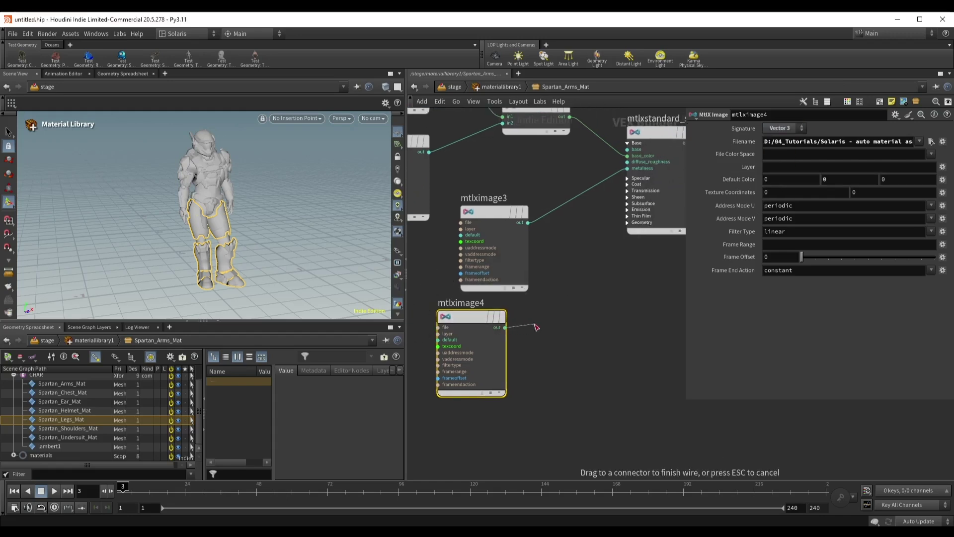
key(Tab)
text(normalmap)
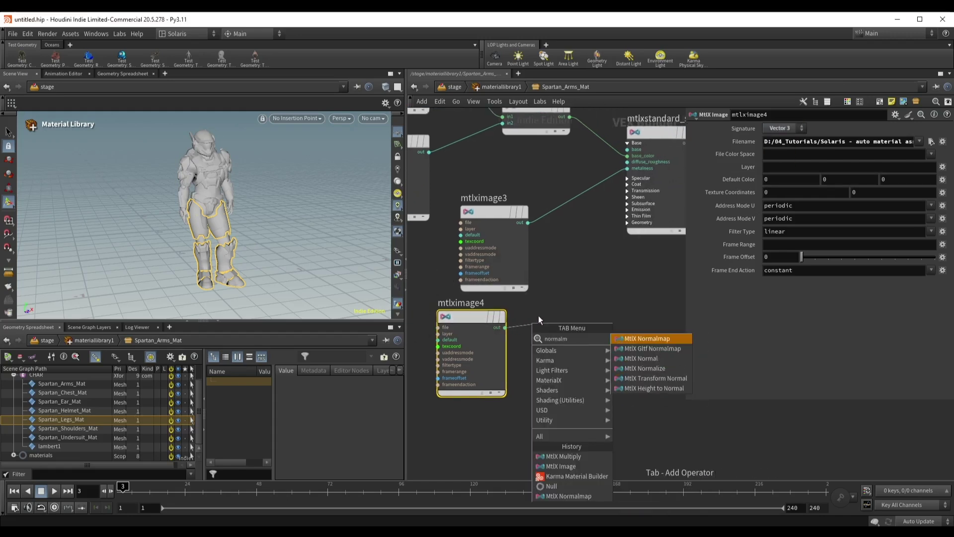
key(Return)
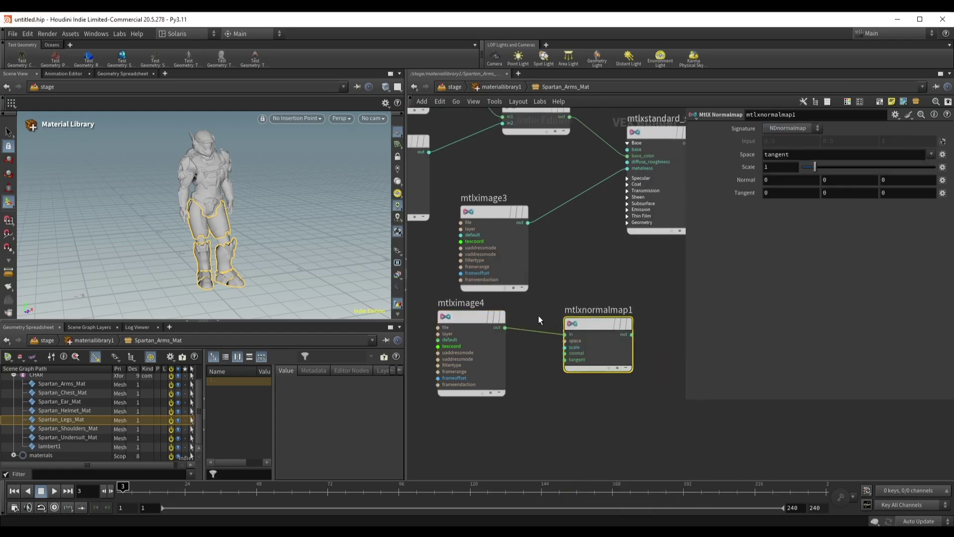
click(632, 334)
click(644, 223)
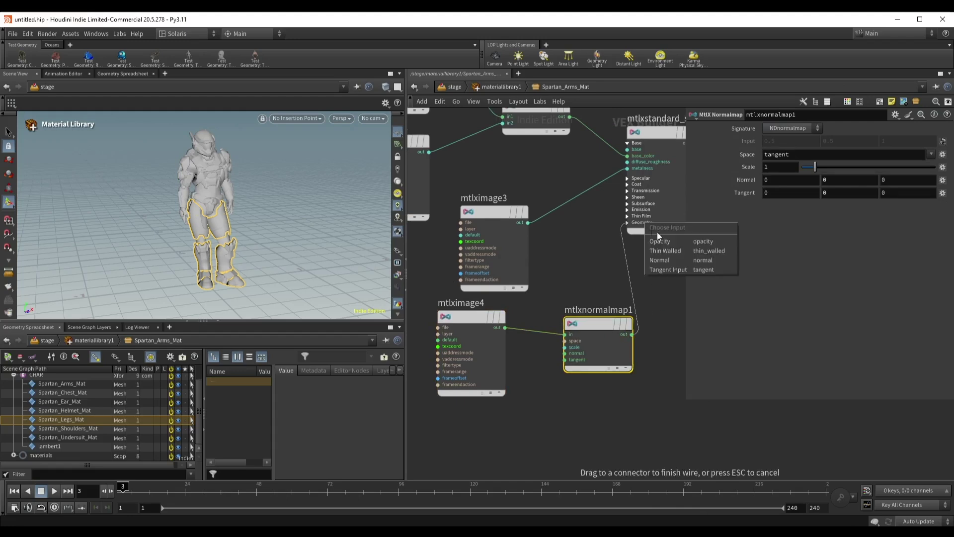
click(673, 258)
- Rearrange the network to leave room between the metallic image and the normal image
drag(532, 315, 499, 335)
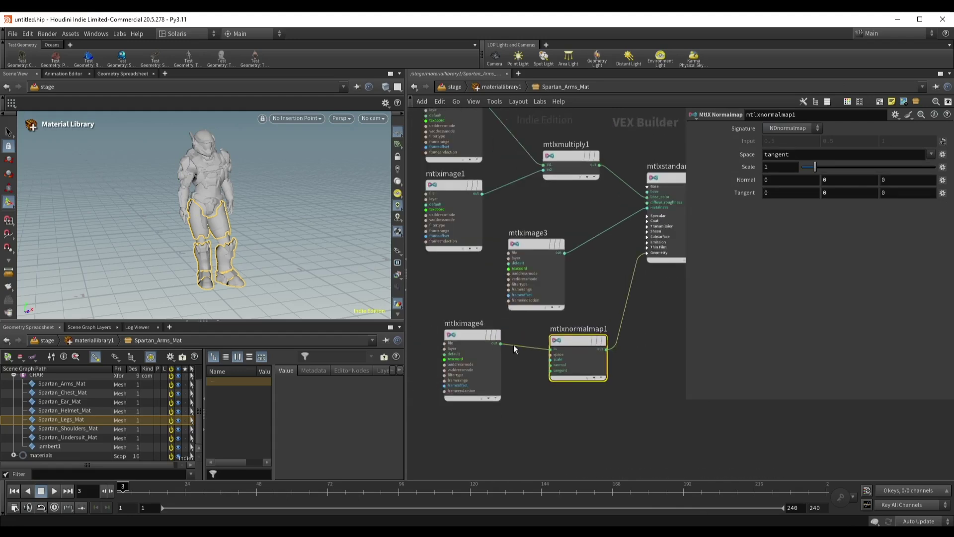
key(h)
drag(462, 186, 496, 294)
scroll(497, 294, up, 3)
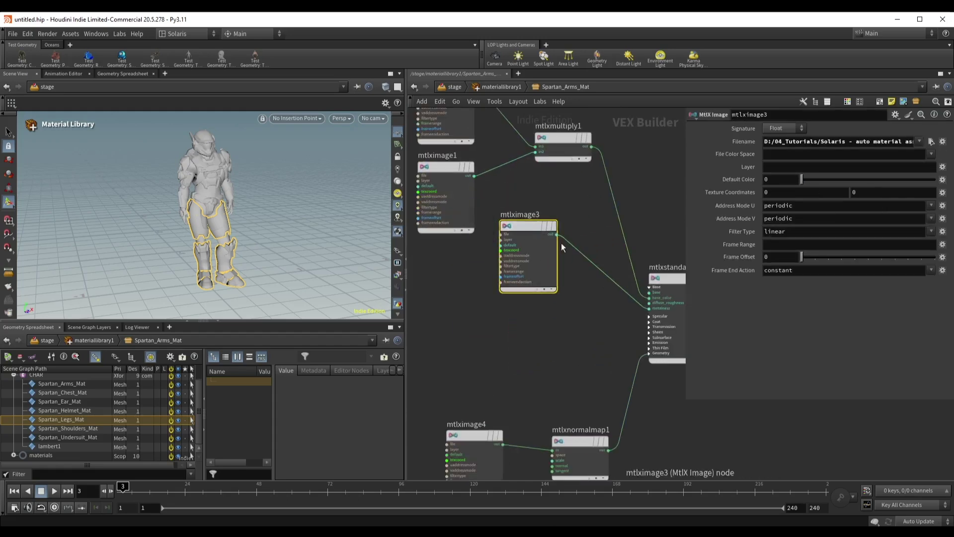
- Duplicate the metallic image node and load Spartan_Arms_Mat_Roughness.png into the copy
scroll(561, 243, up, 2)
alt+drag(505, 226, 491, 355)
middle_drag(631, 329, 643, 240)
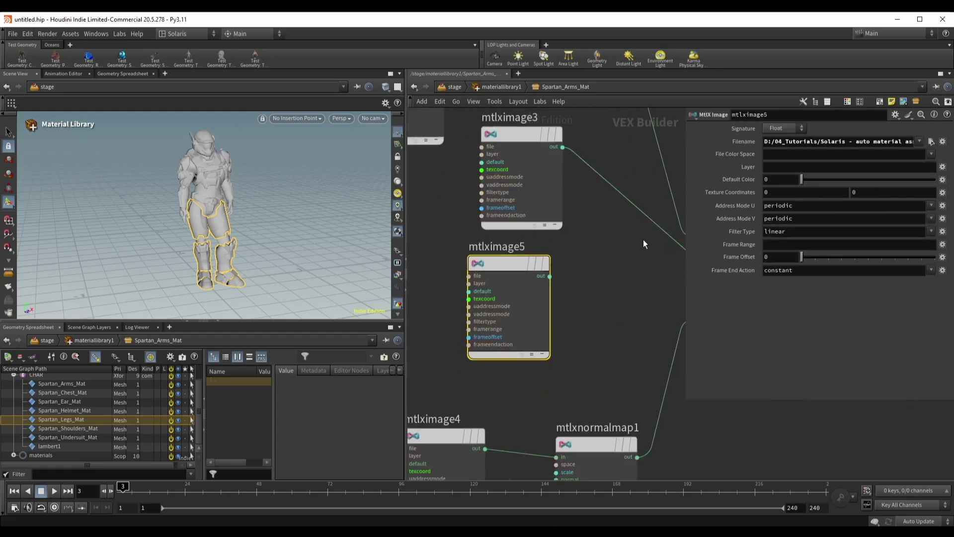
click(930, 141)
scroll(680, 229, down, 3)
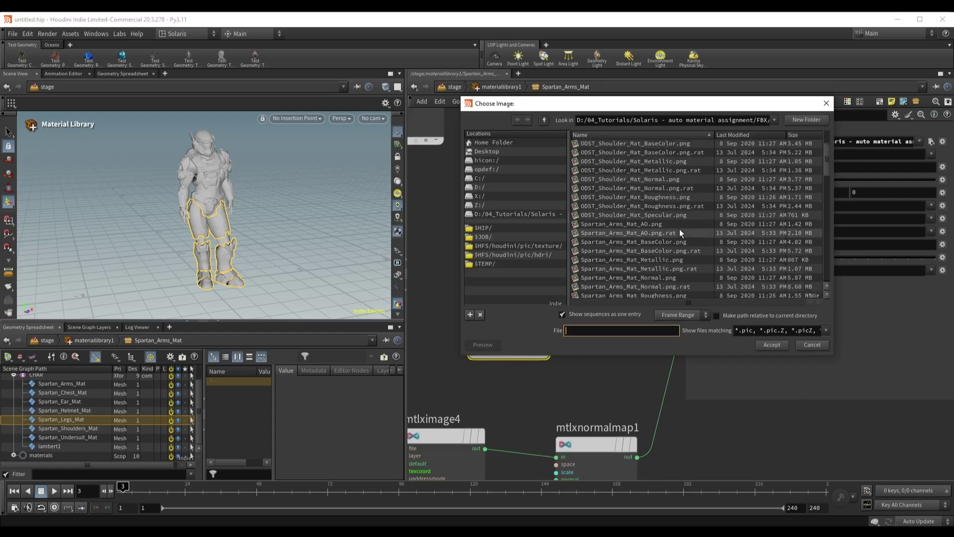
double_click(665, 271)
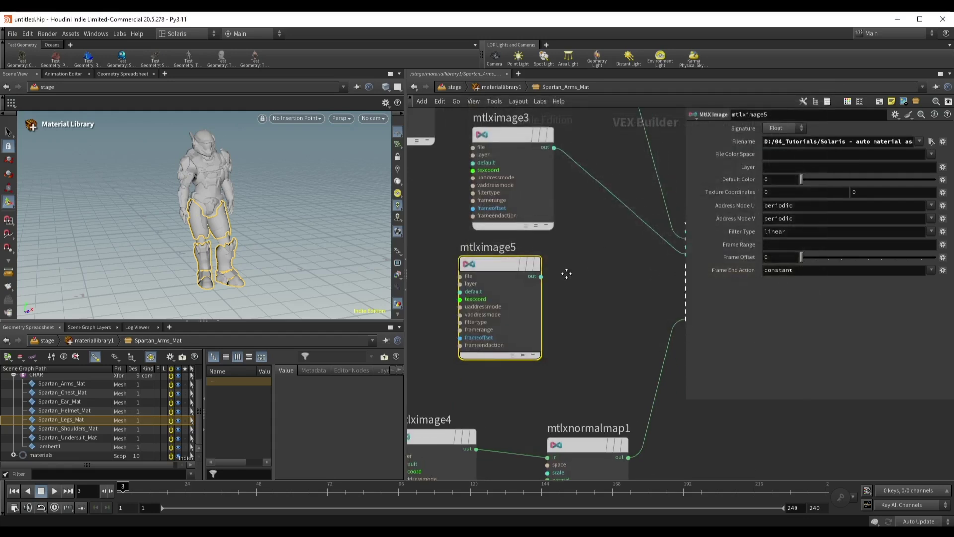
- Connect the roughness image to the standard surface's Specular Roughness input
middle_drag(568, 272, 517, 277)
click(498, 281)
click(598, 279)
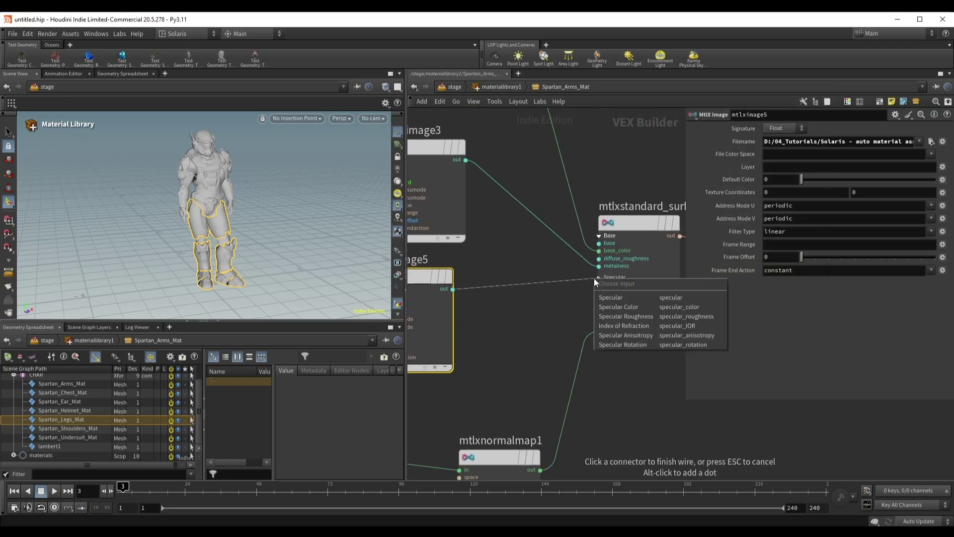
click(633, 316)
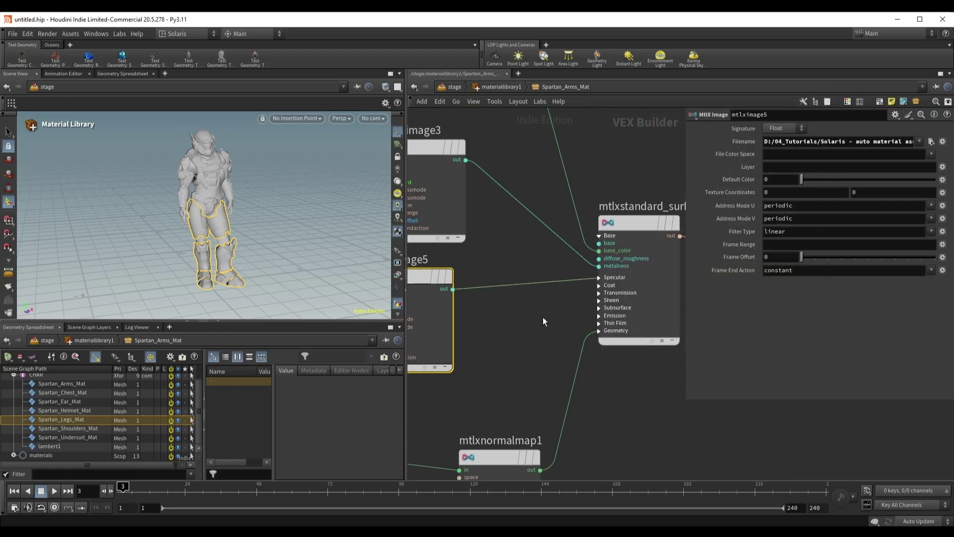
key(h)
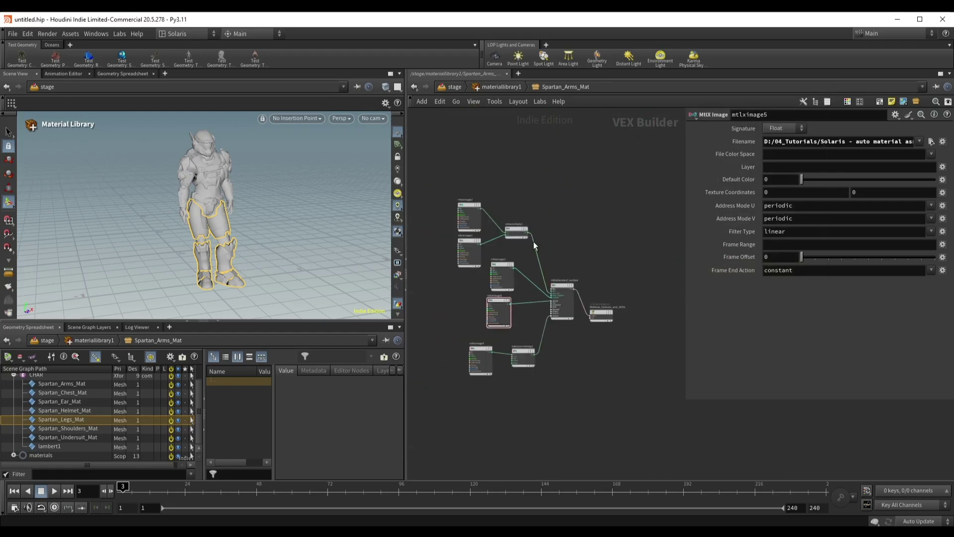
drag(437, 172, 613, 403)
scroll(604, 281, up, 2)
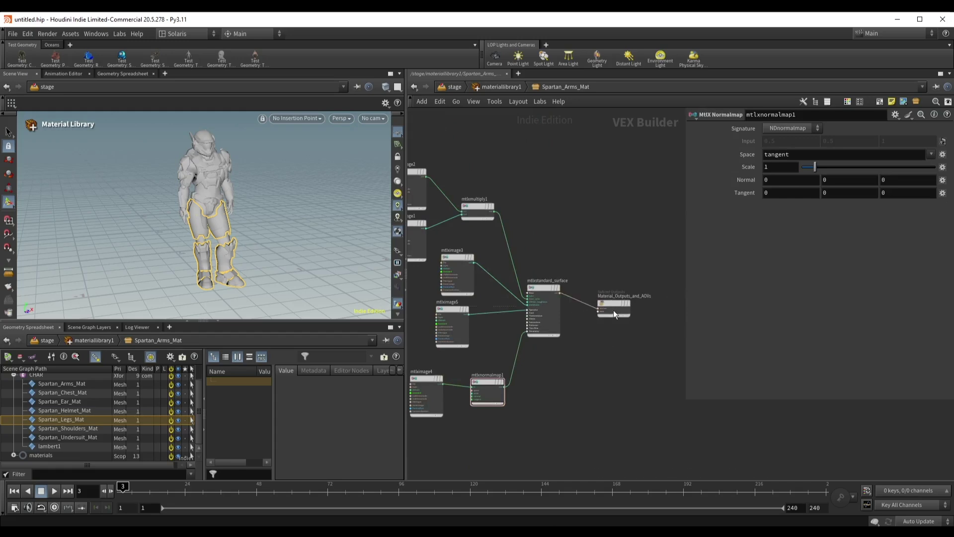
middle_drag(547, 380, 610, 369)
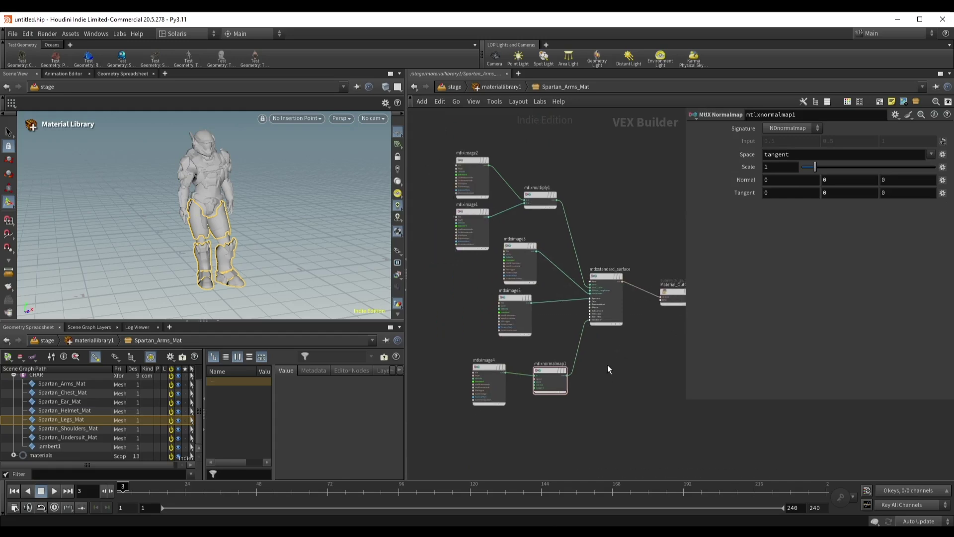
- Return to the stage network and auto-fill the material library with the Spartan_Arms_Mat material
key(u)
key(u)
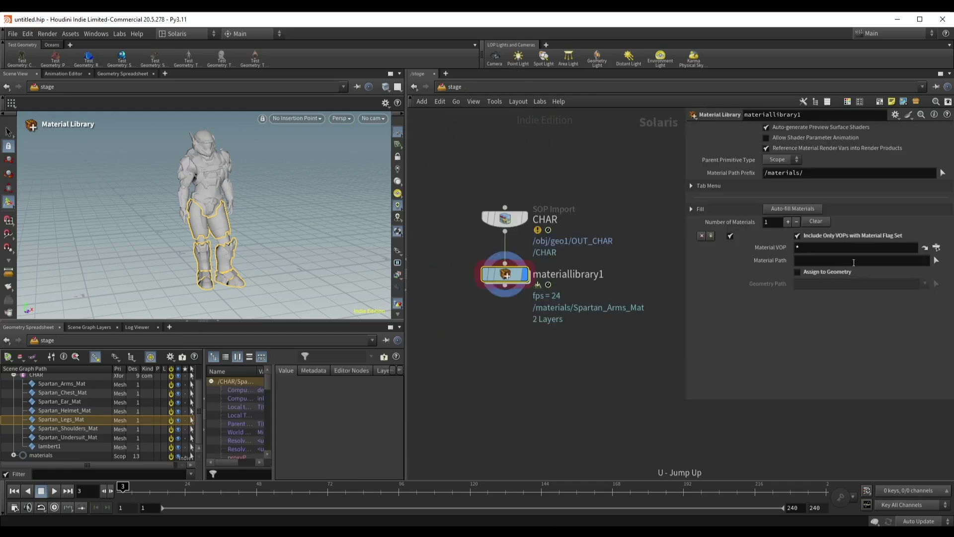
click(798, 209)
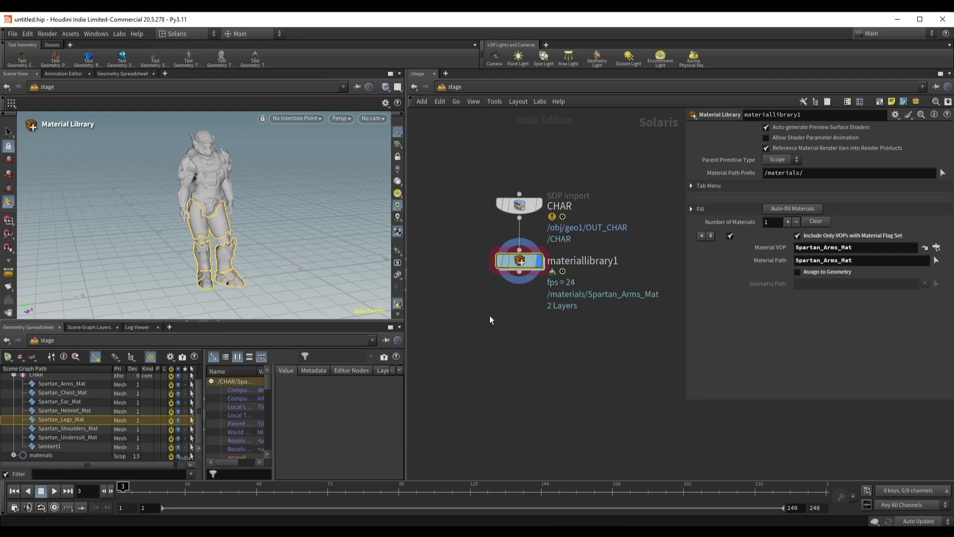
- Add an Attribute Wrangle after the material library and set its primitives to /CHAR/Spartan_Arms_Mat
key(Tab)
text(at w)
key(Return)
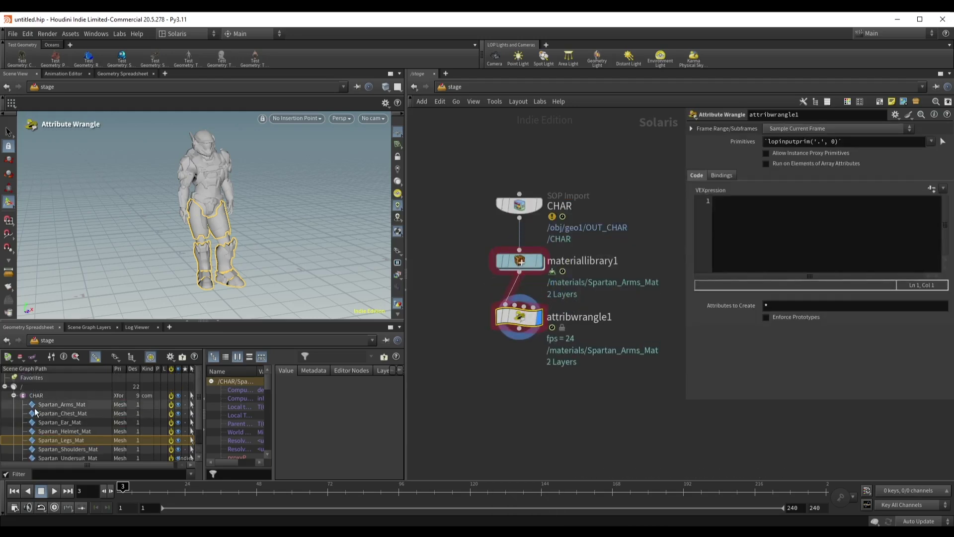
click(56, 405)
click(714, 219)
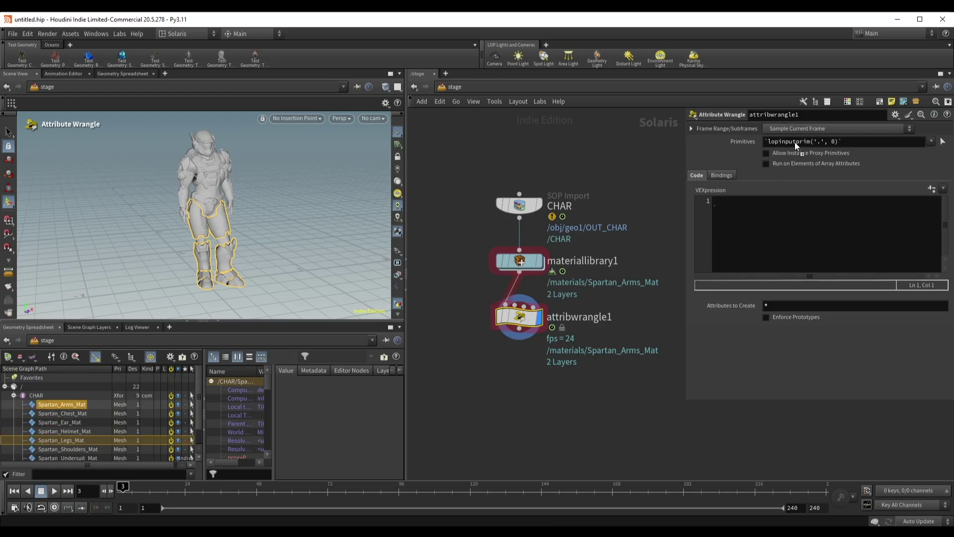
drag(795, 142, 795, 142)
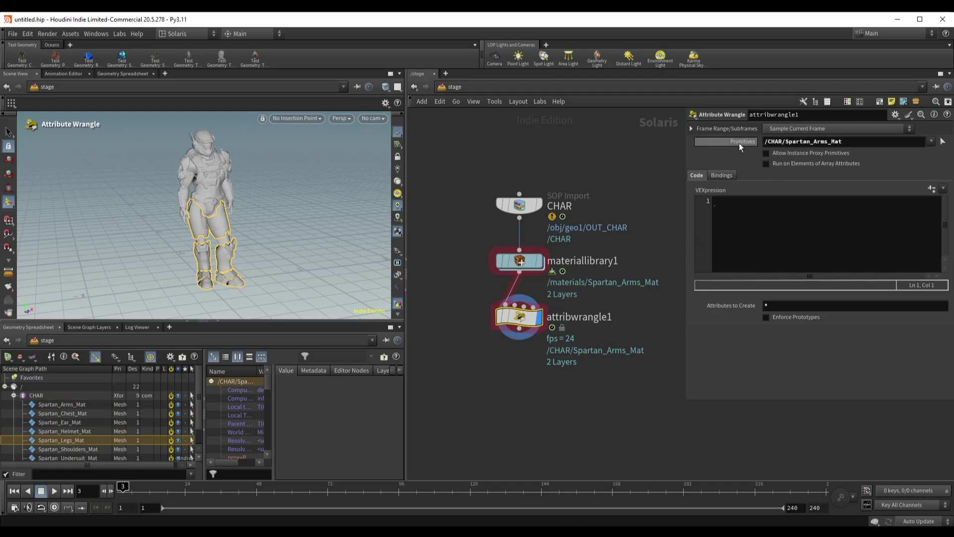
scroll(58, 432, down, 3)
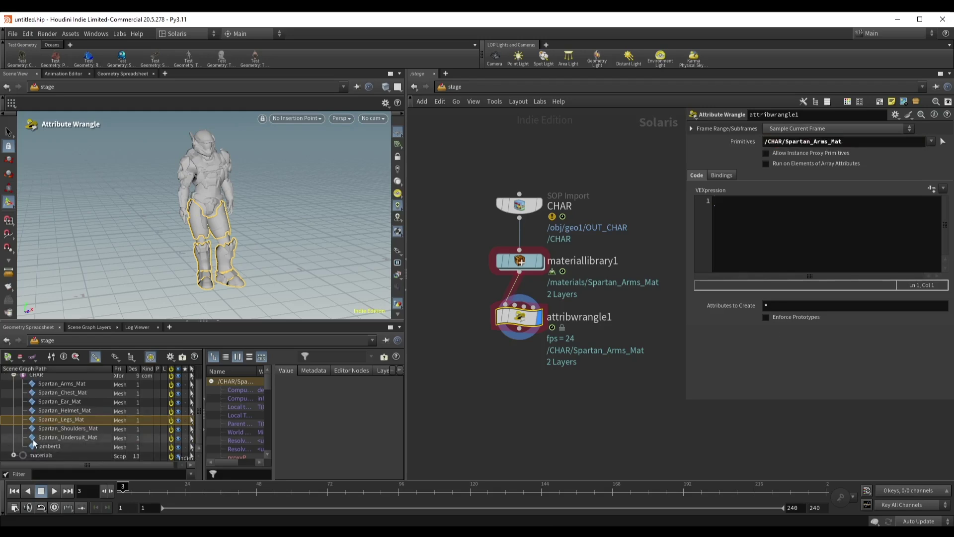
scroll(60, 449, down, 1)
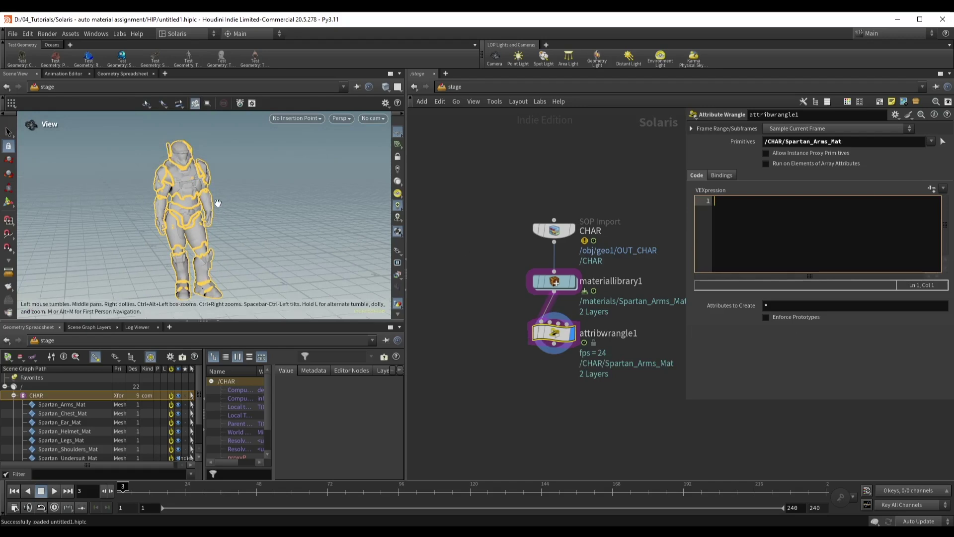
- Start a usd_addrelationshiptarget call in the wrangle's VEX code with 0 as the first argument
click(759, 217)
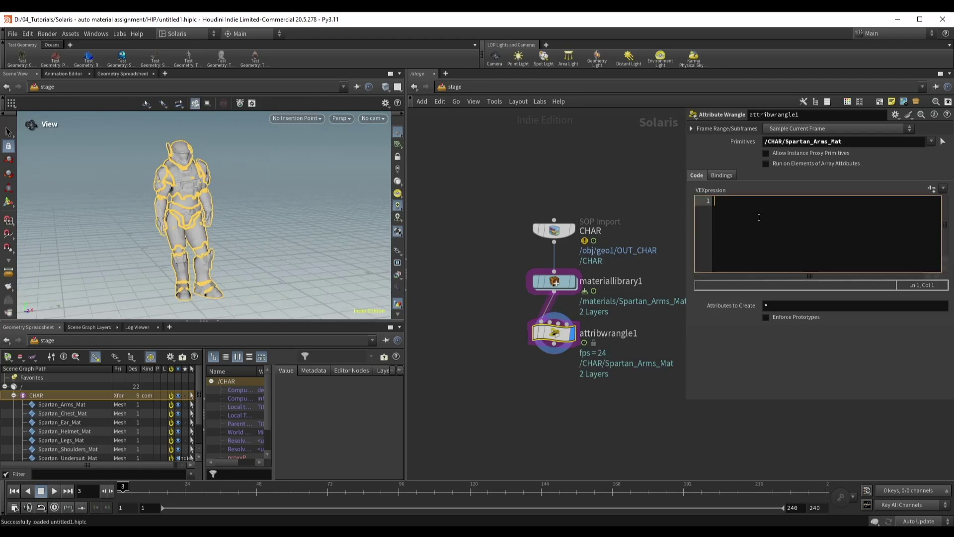
text(usd_)
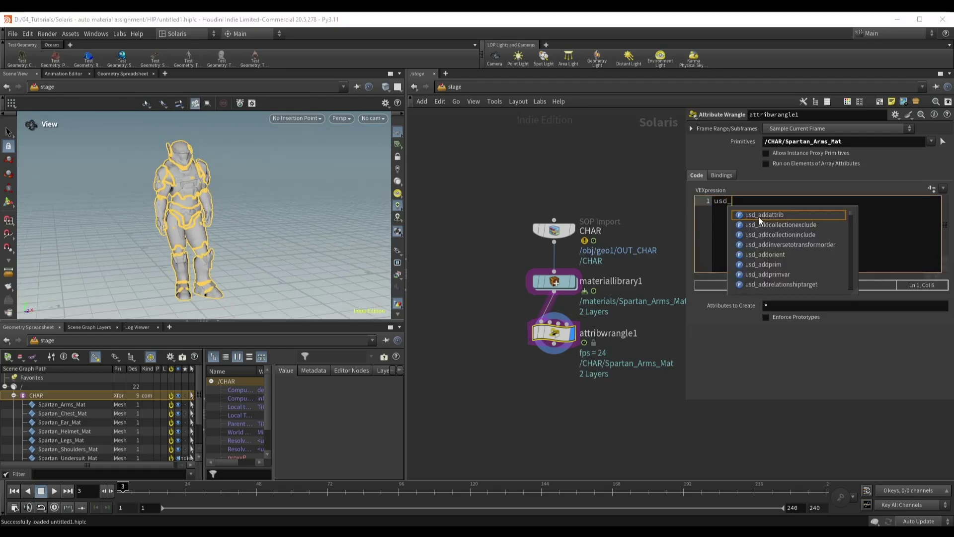
text(addrelatio)
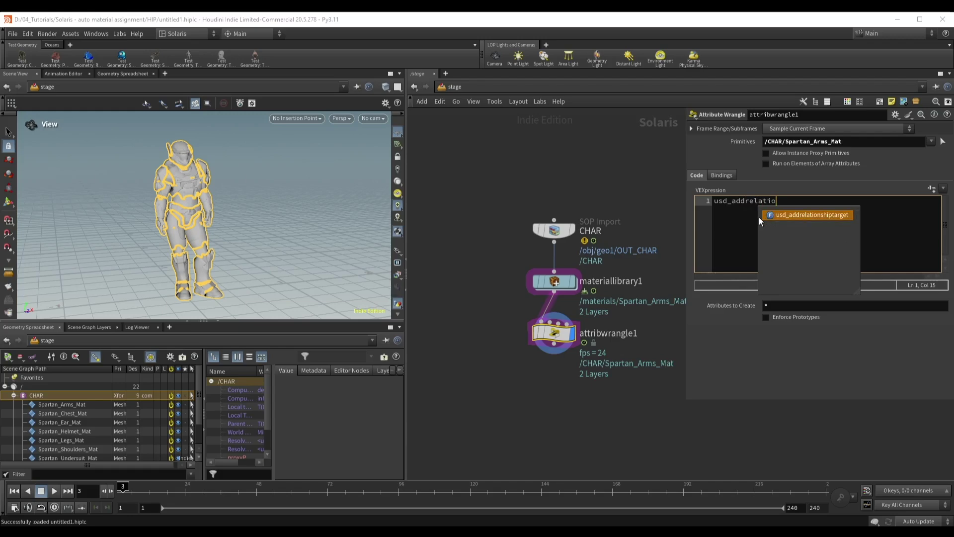
key(Return)
text((0,)
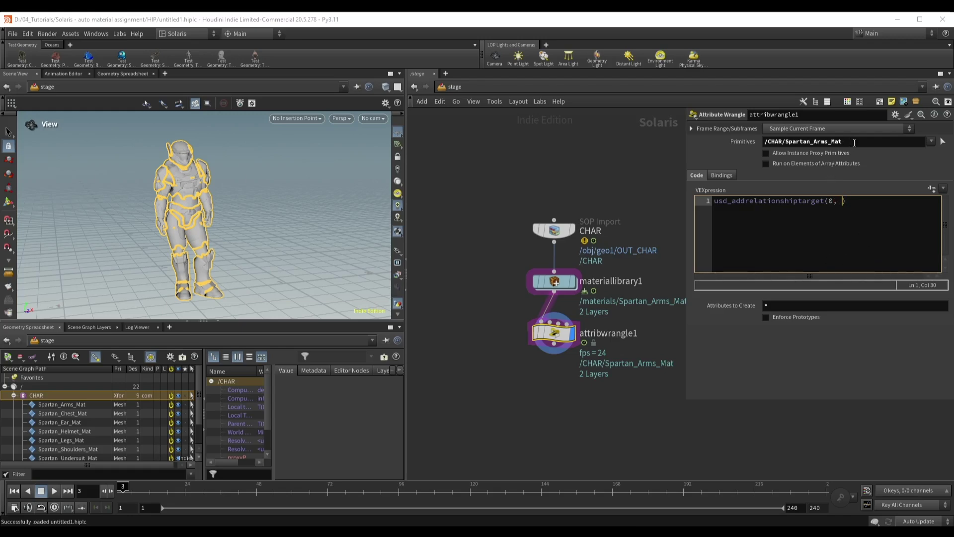
- Add s@primpath as the second argument of the usd_addrelationshiptarget call
drag(854, 142, 764, 151)
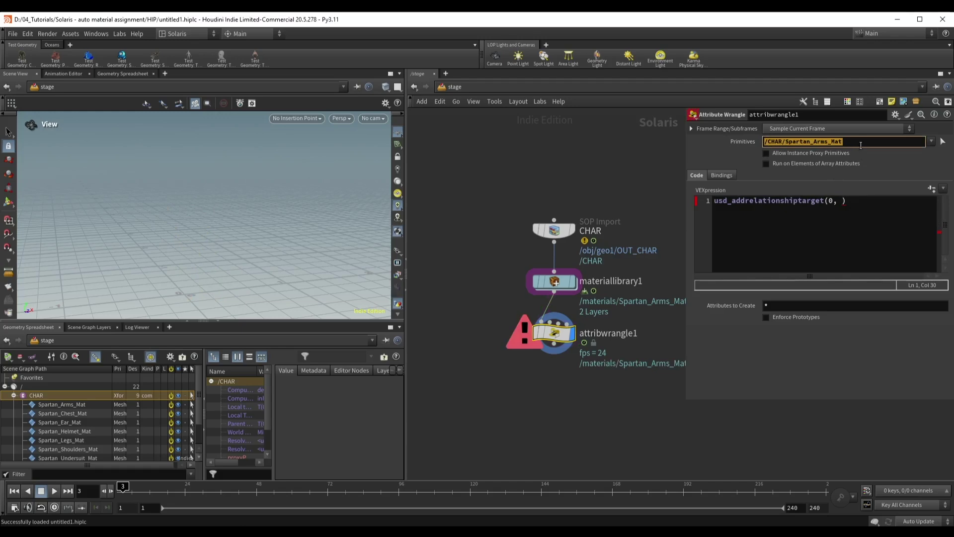
click(864, 209)
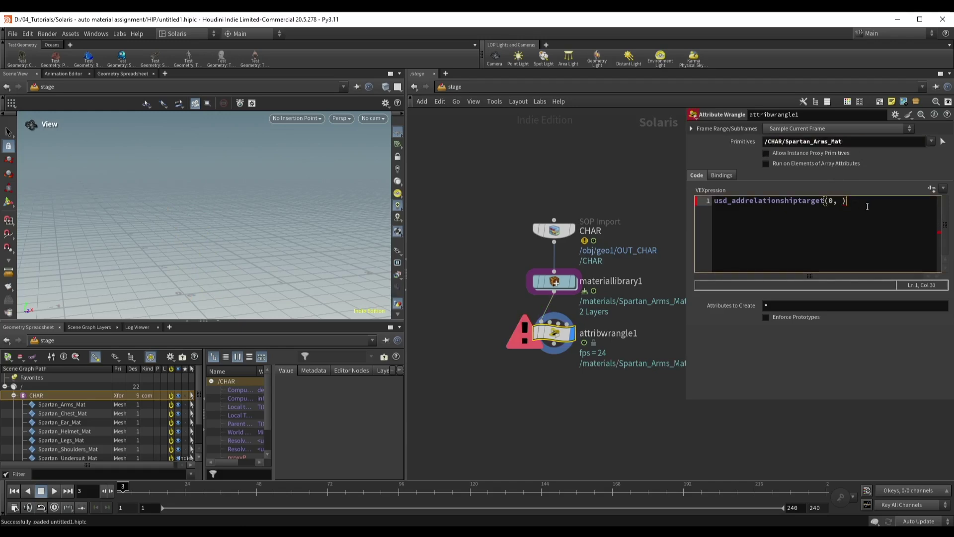
key(Left)
text(s)
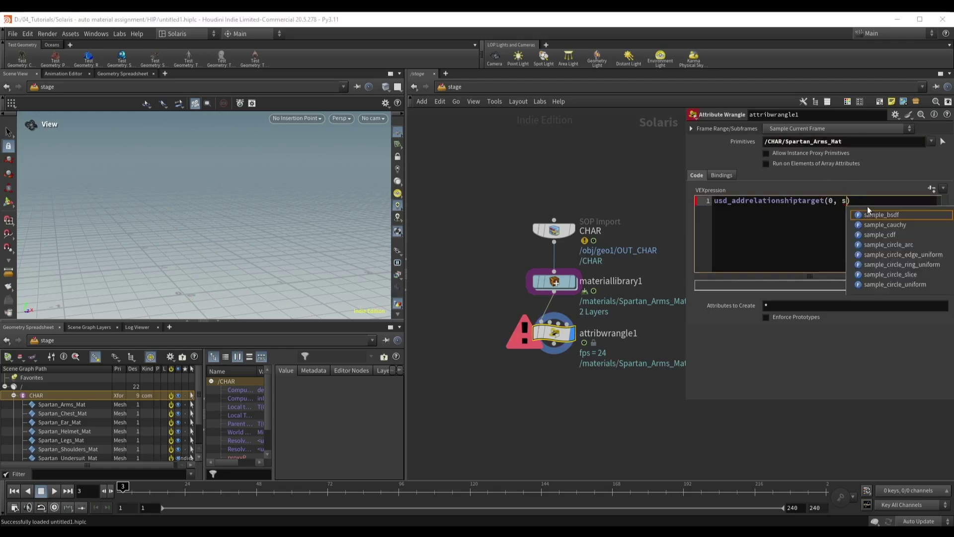
text(@primpath)
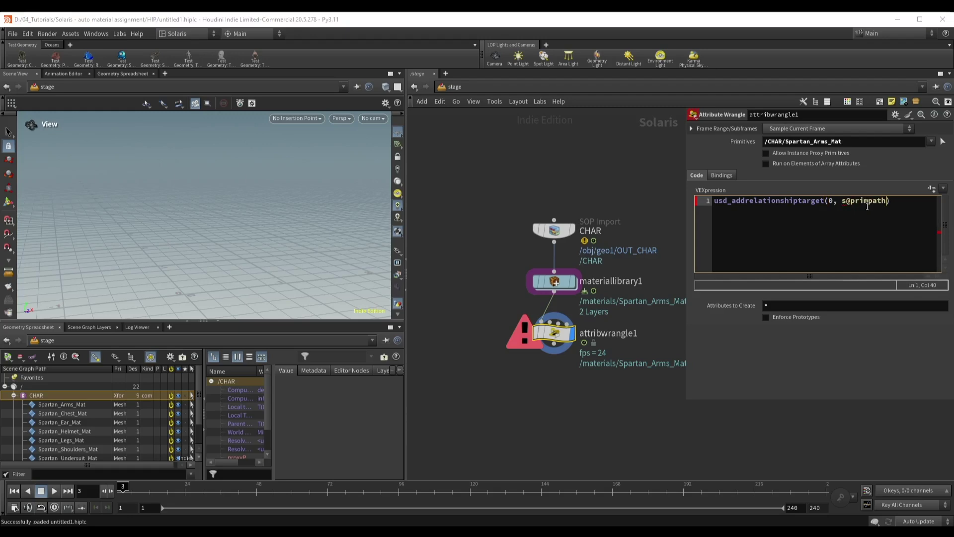
text(,)
drag(841, 201, 884, 204)
triple_click(787, 141)
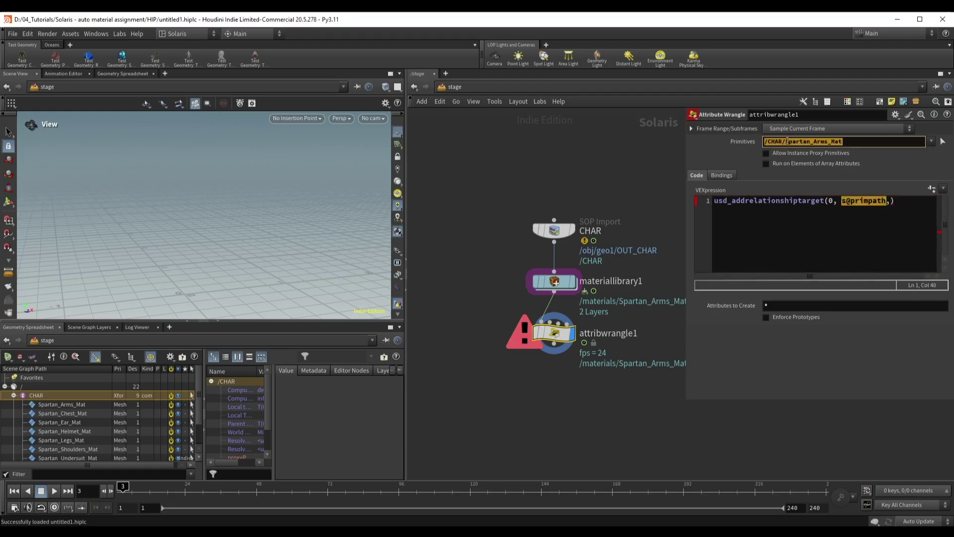
click(892, 201)
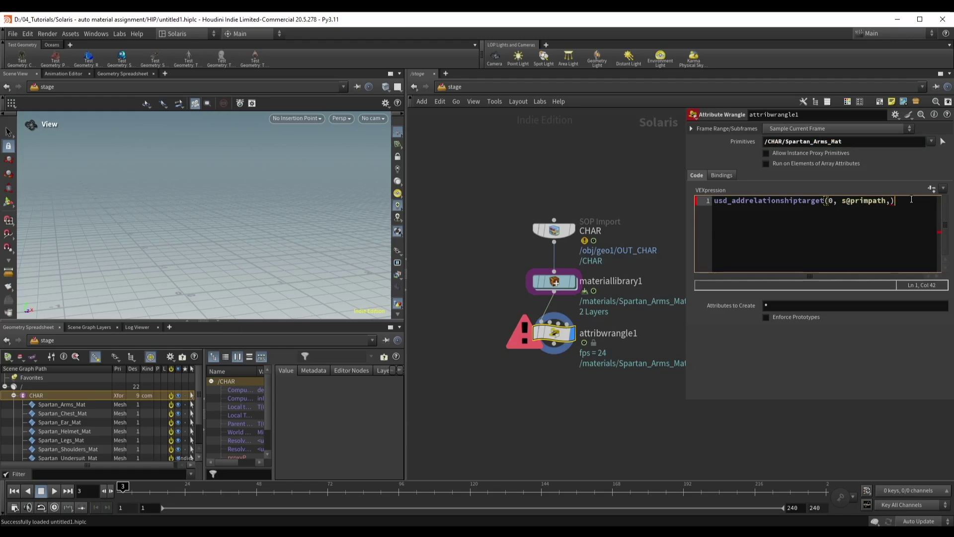
- Add "material:binding" as the relationship name in the third argument of the call
key(Left)
text("material:)
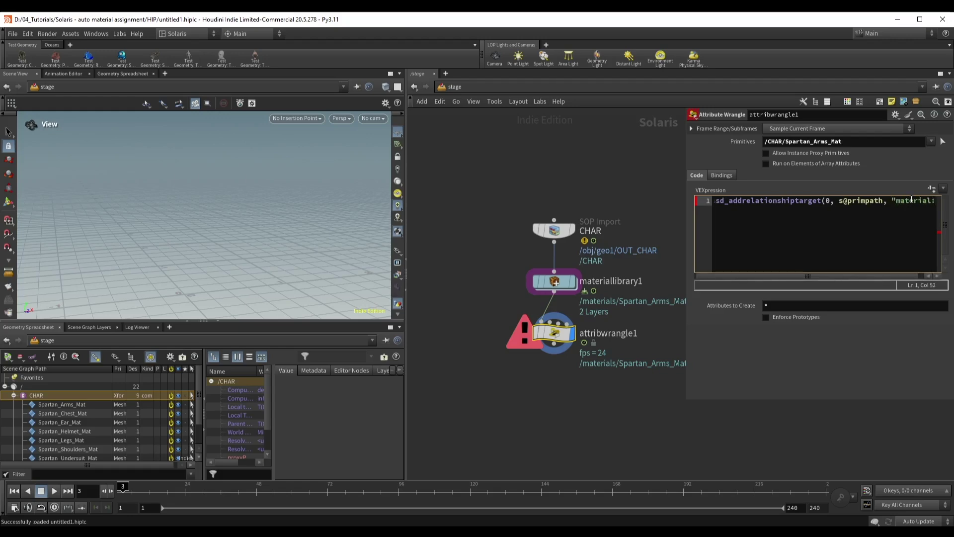
text(binding")
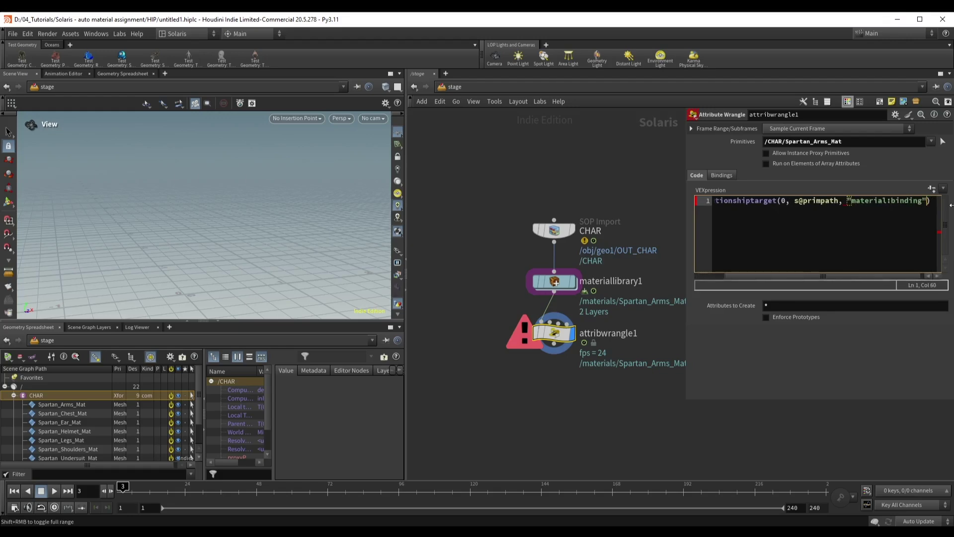
text(,)
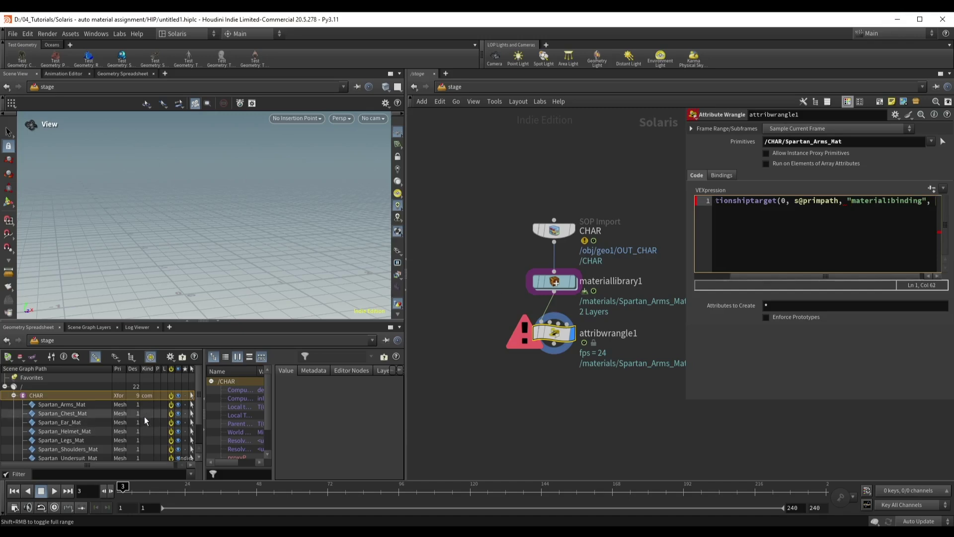
- Complete the call with the quoted material path "/materials/Spartan_Arms_Mat" and end the statement with a semicolon
scroll(51, 454, down, 1)
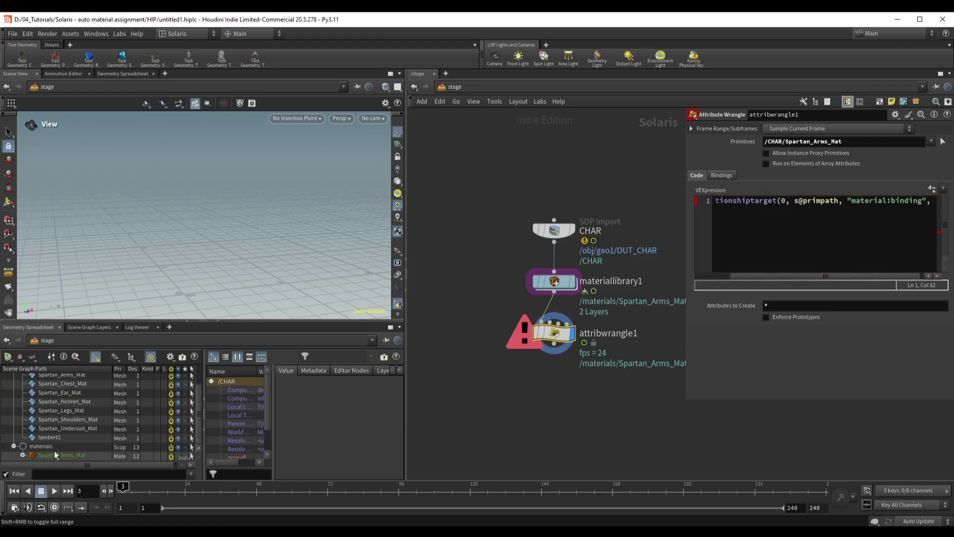
scroll(61, 454, up, 2)
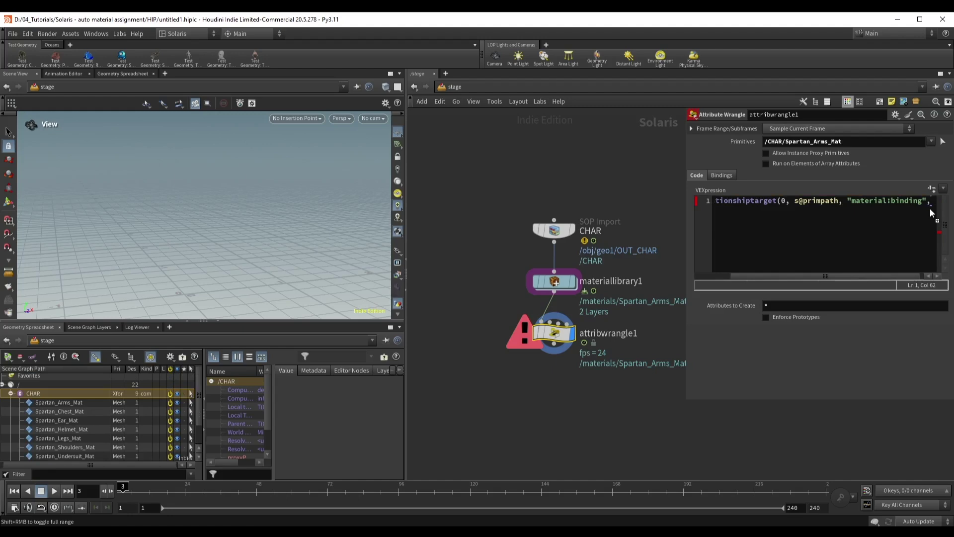
text(/materials/Spartan_Arms_Mat)
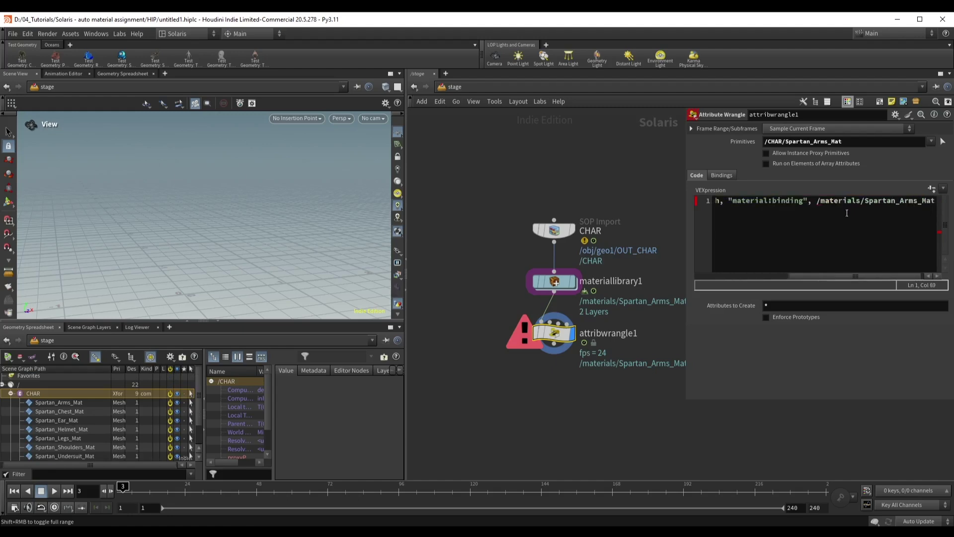
click(817, 201)
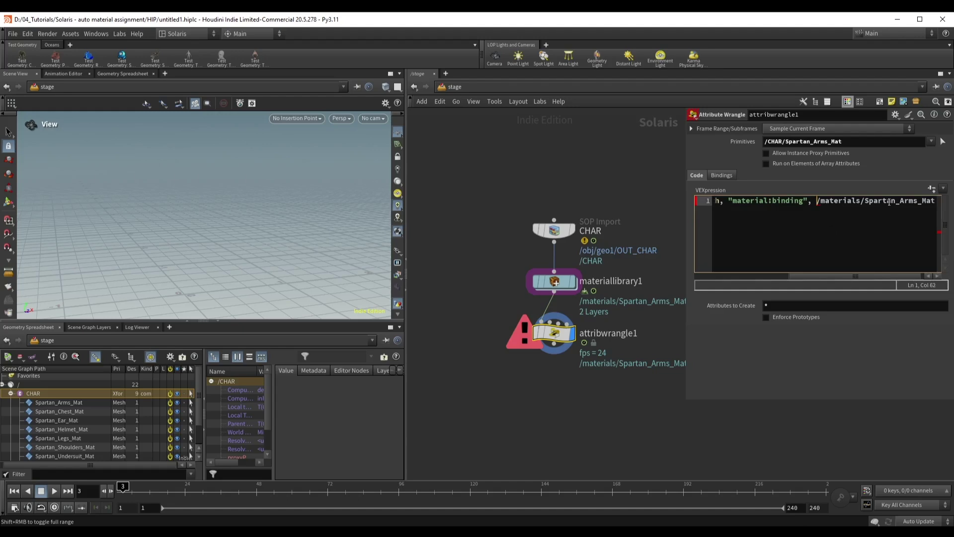
text(")
key(End)
text())
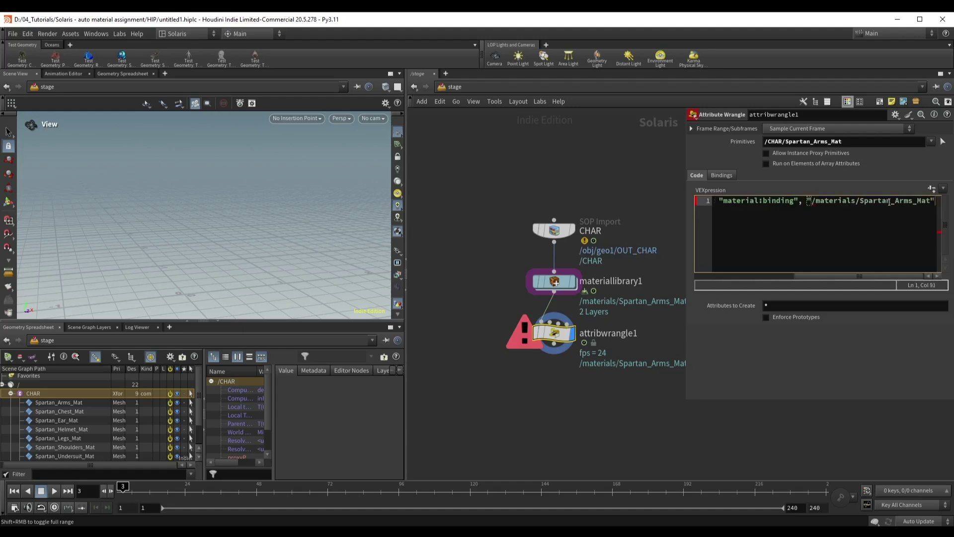
text(")
key(End)
text(;)
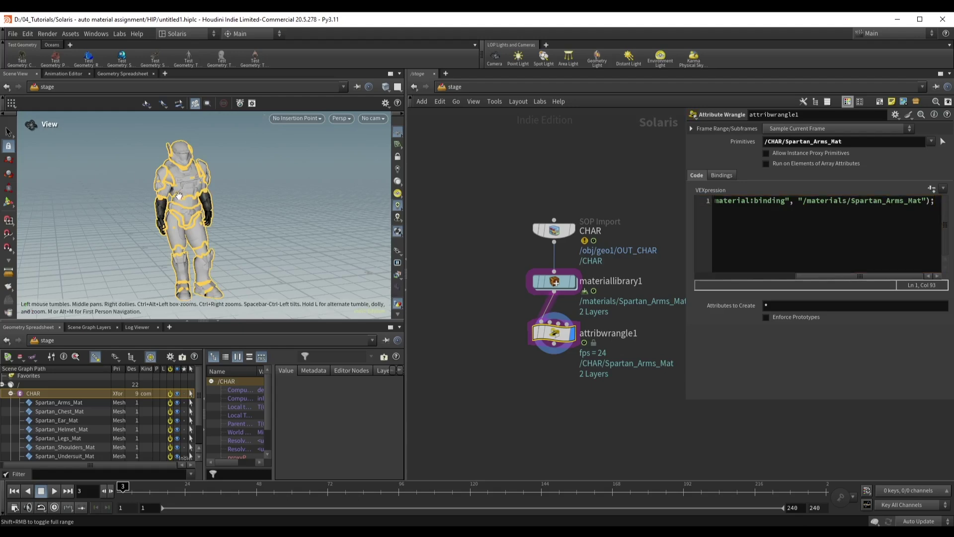
- Render a close view of the character's textured arm with Karma XPU in the viewport and save the scene
scroll(175, 193, up, 3)
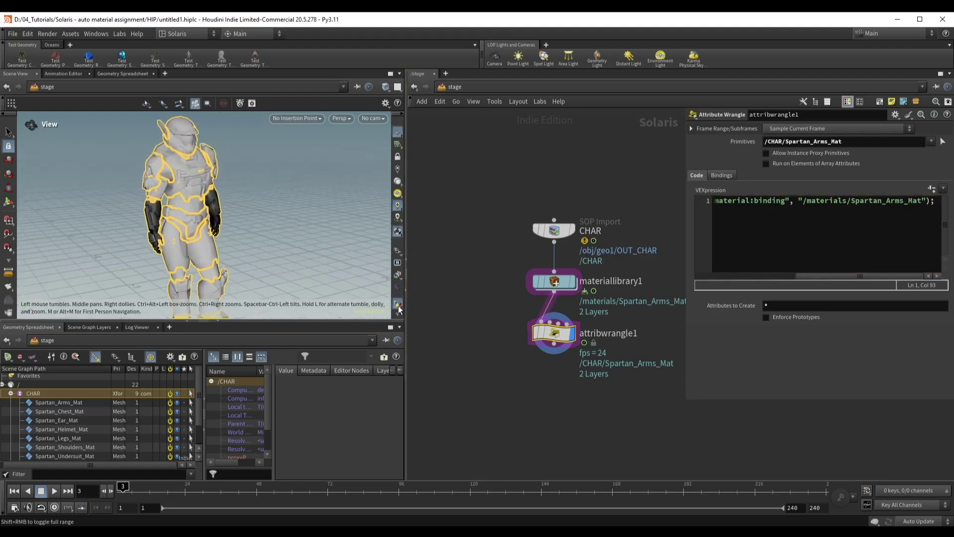
drag(316, 268, 378, 277)
scroll(194, 211, up, 5)
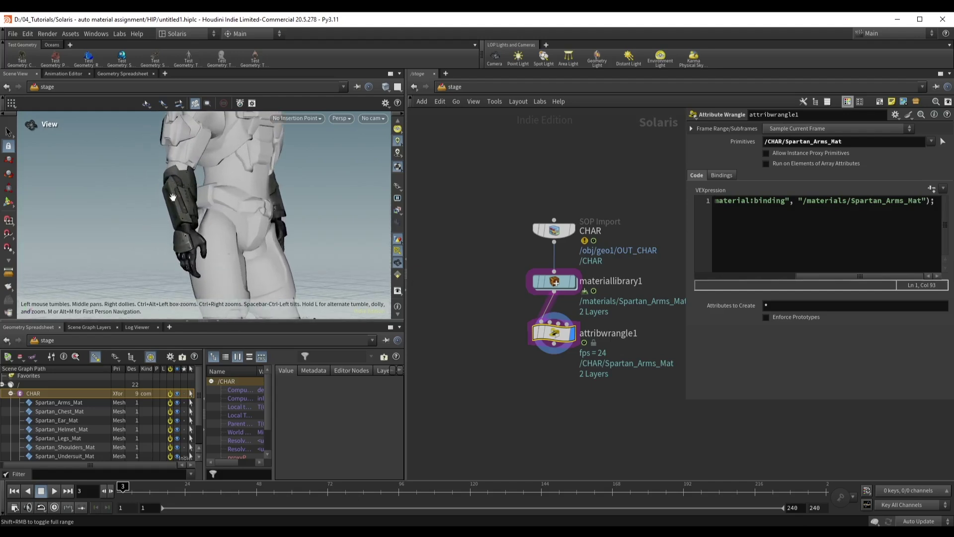
drag(173, 197, 191, 205)
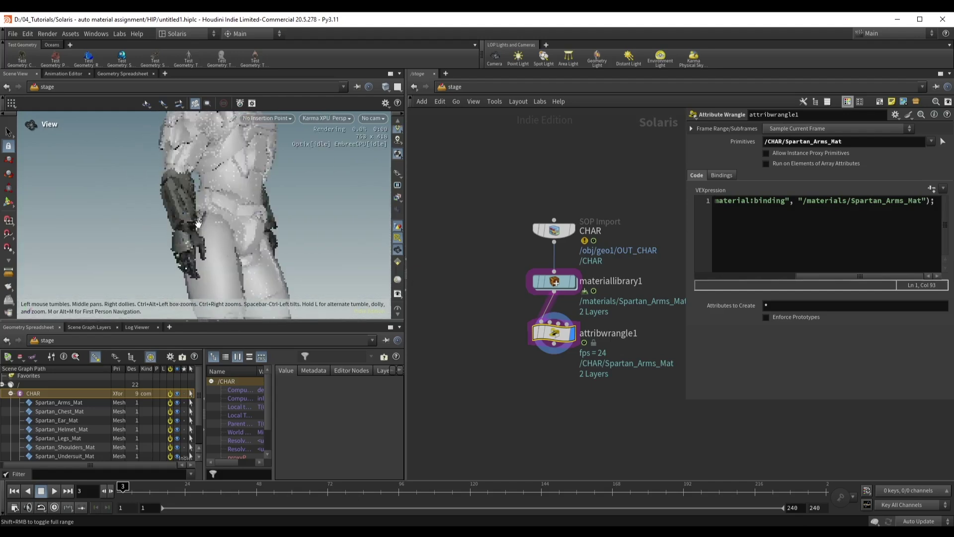
mouse_move(191, 205)
mouse_down()
mouse_move(180, 195)
mouse_move(199, 196)
mouse_move(187, 190)
mouse_up()
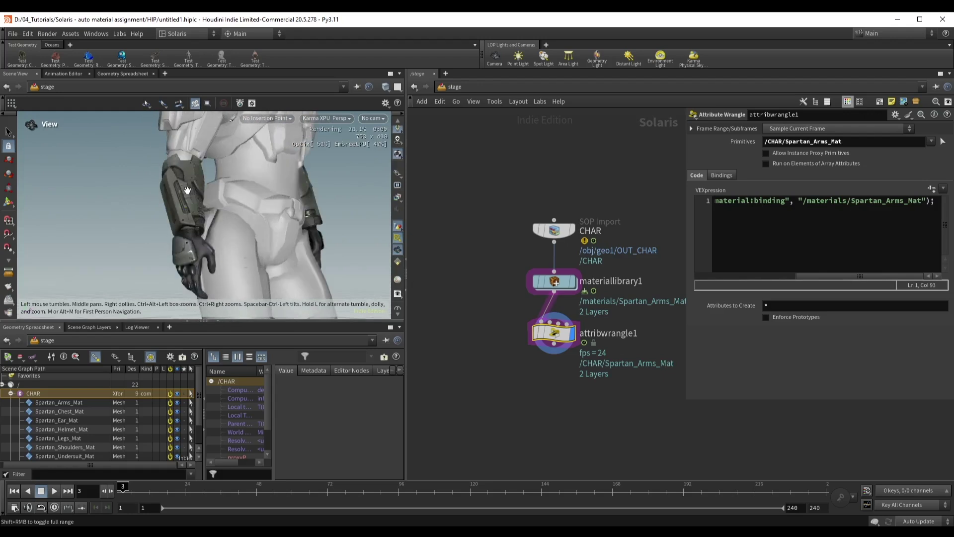
key(ctrl+s)
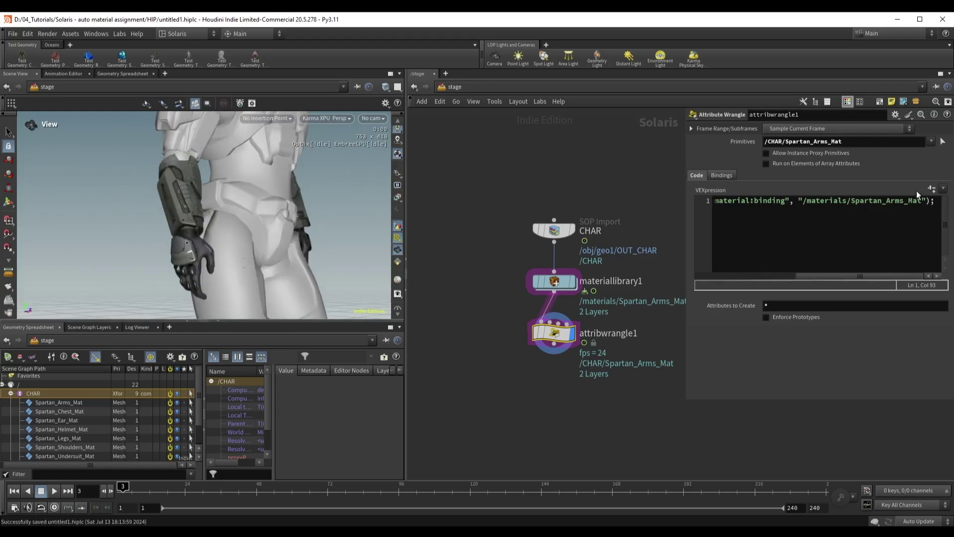
- Compare the material name in the wrangle's binding path with the mesh name in its primitives path
drag(851, 201, 921, 216)
drag(843, 144, 777, 152)
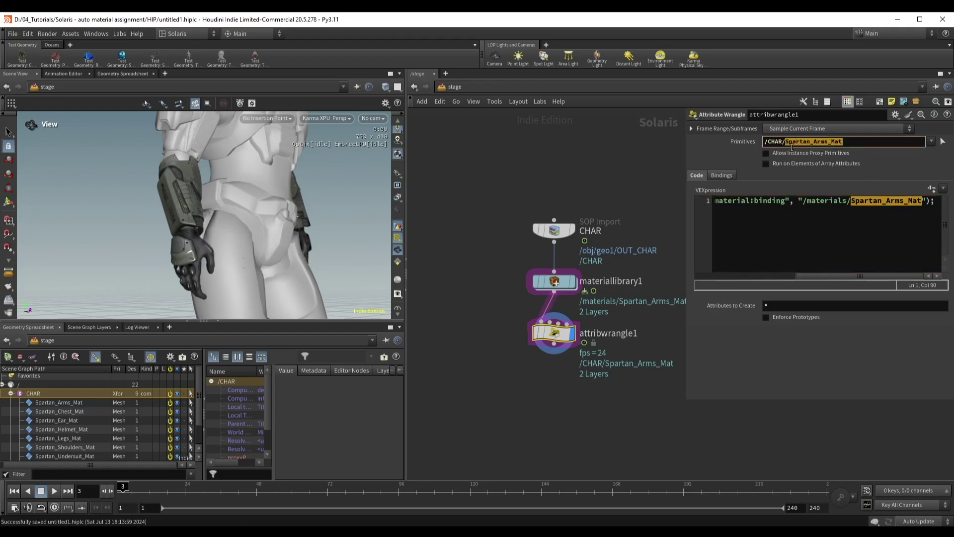
click(852, 202)
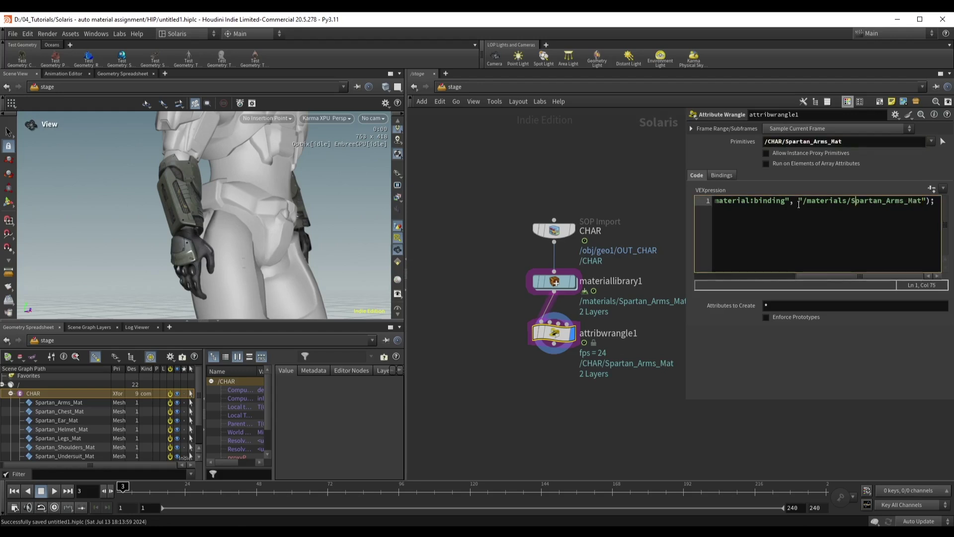
drag(797, 203, 924, 204)
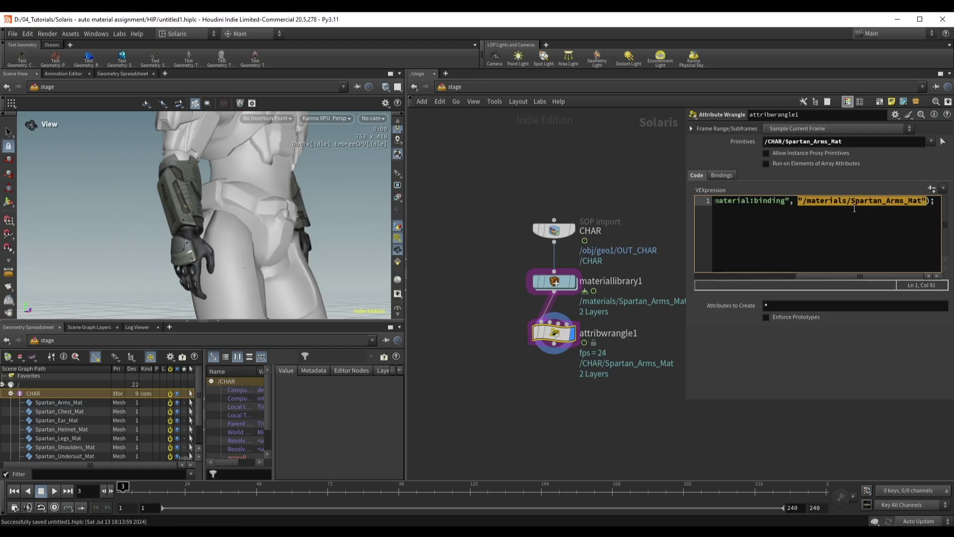
click(853, 337)
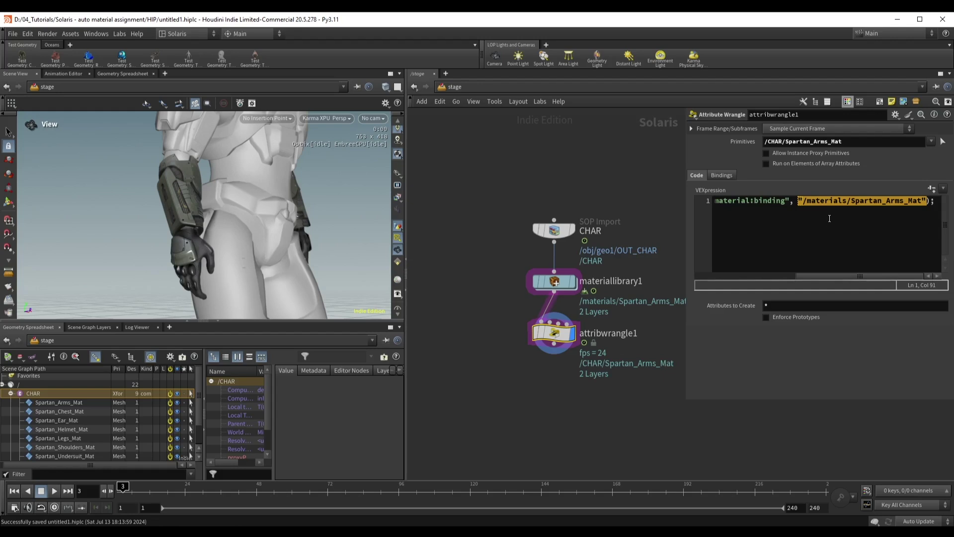
- Insert a line above the relationship call that declares the string variable name as usd_name(0, s@primpath);
drag(784, 144, 845, 144)
click(809, 203)
key(Home)
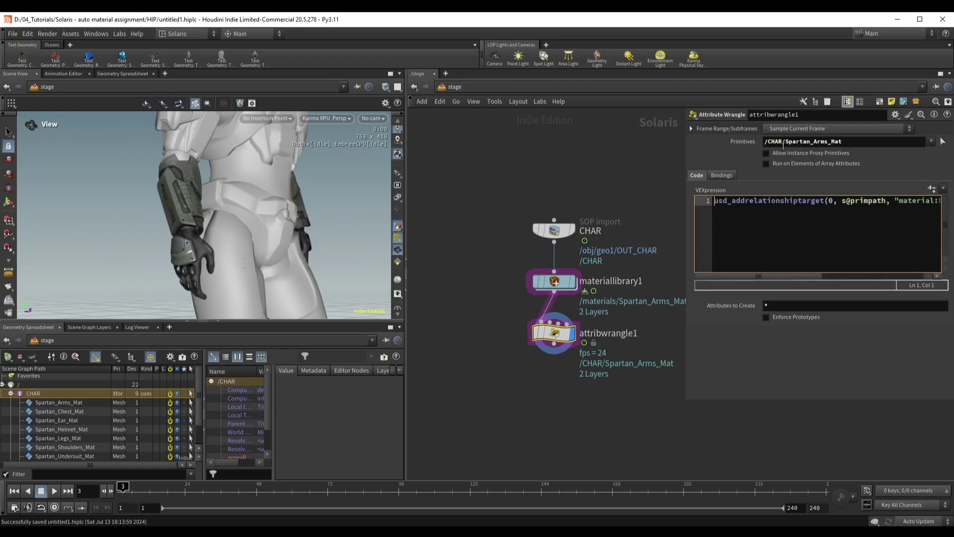
triple_click(795, 143)
click(736, 199)
key(Return)
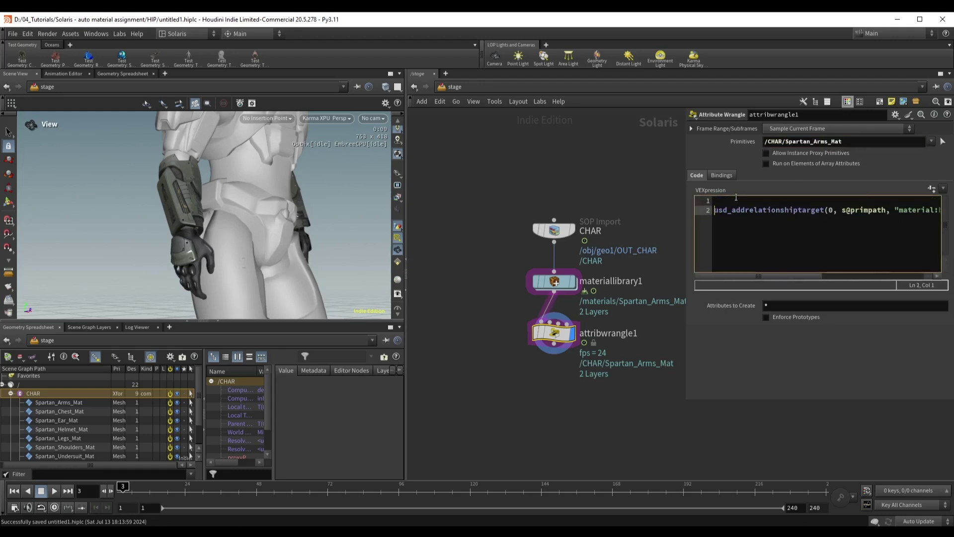
key(Up)
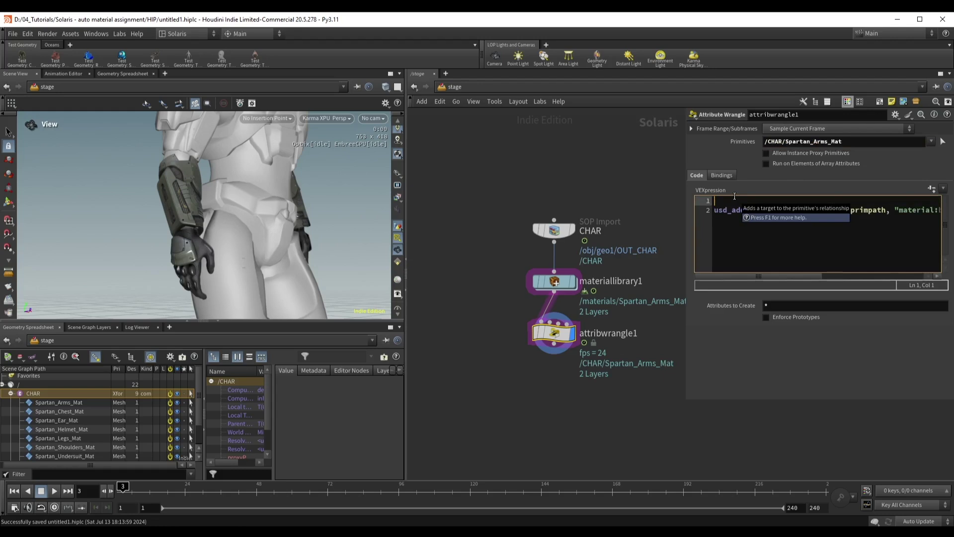
text(string name =)
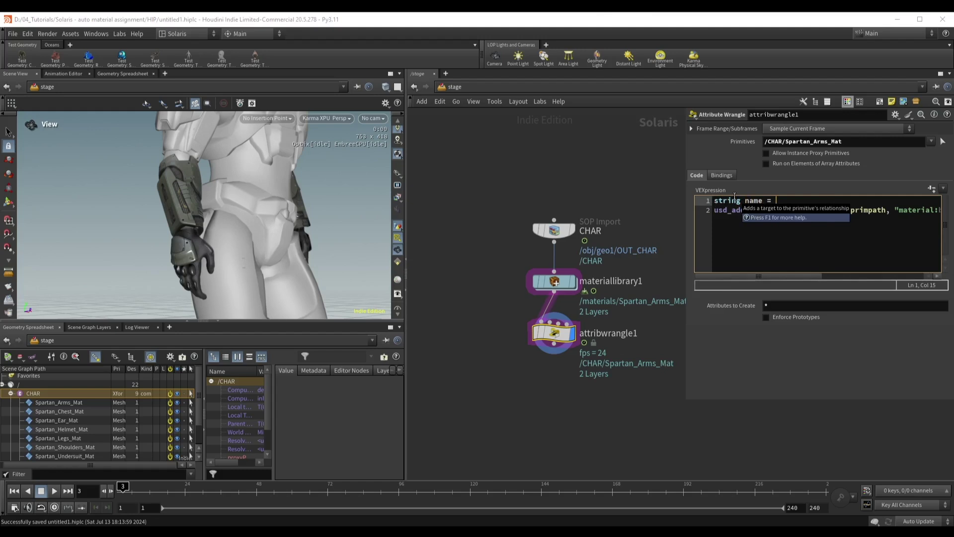
text( usd_name)
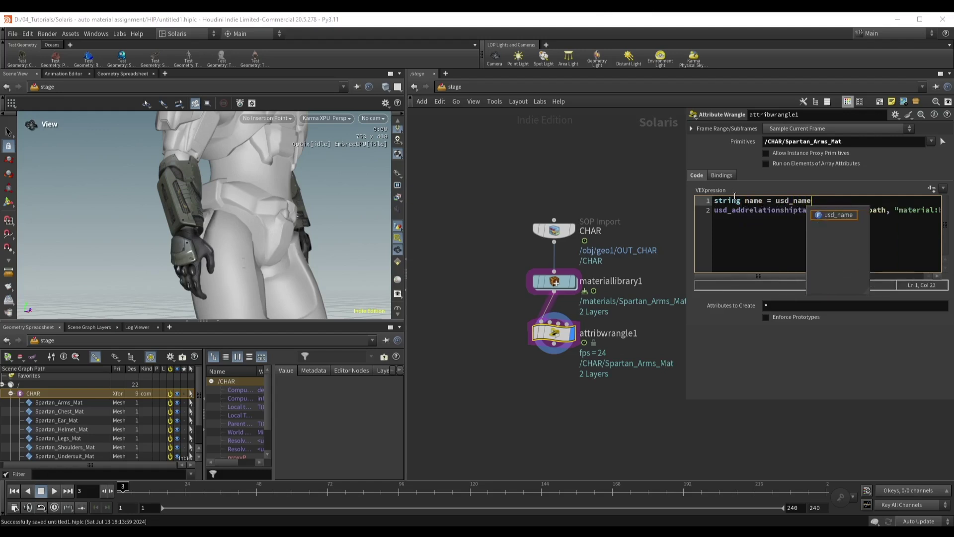
text(()
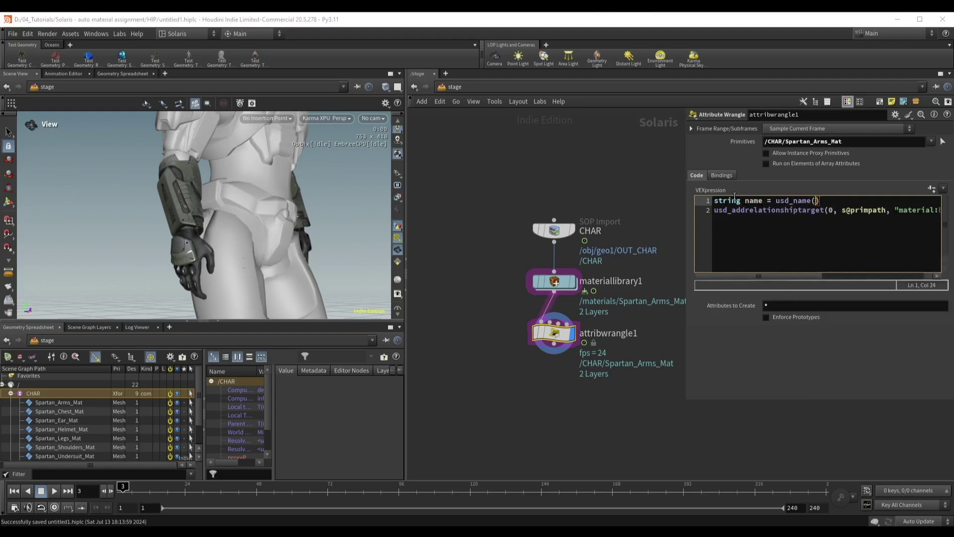
text(0,)
text(s@primpath)
key(shift+Home)
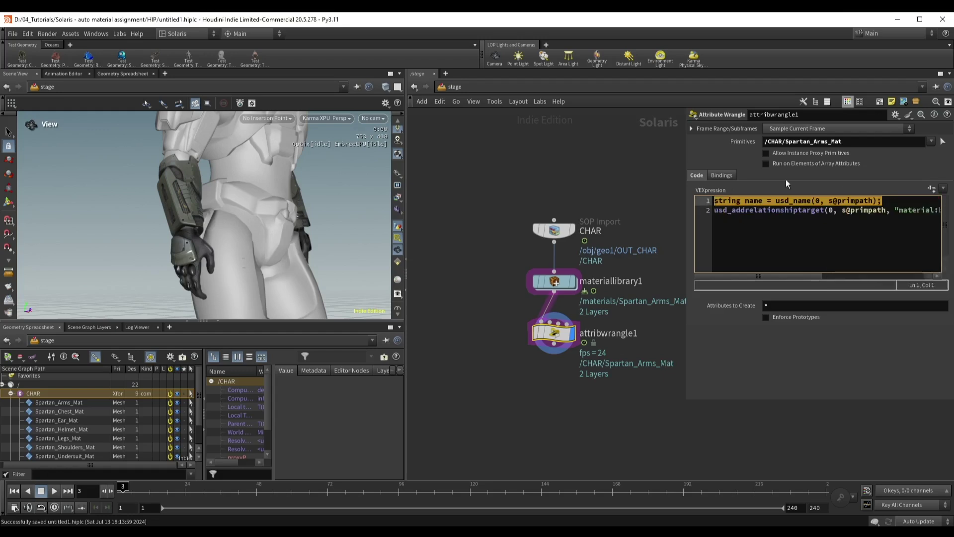
drag(786, 142, 842, 143)
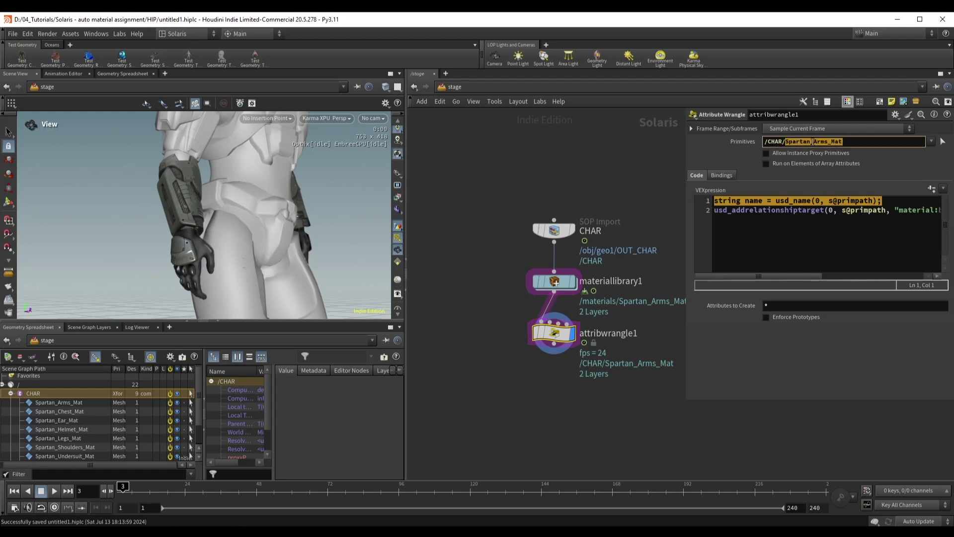
click(91, 401)
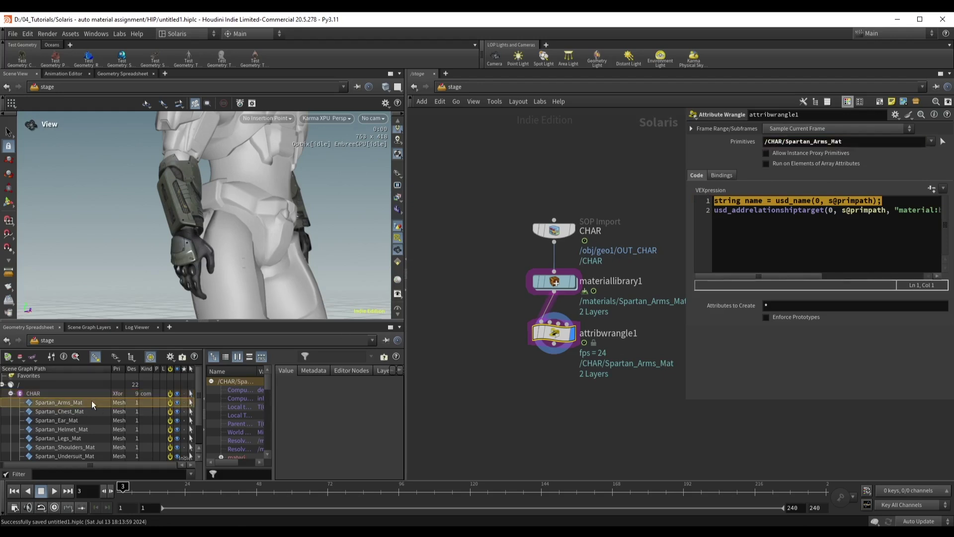
click(896, 234)
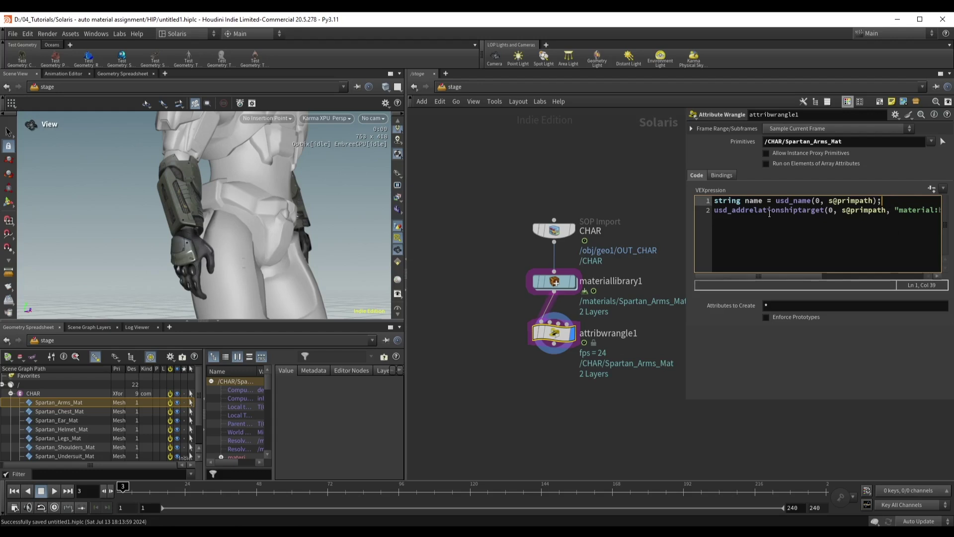
- Declare a string variable mats on the second line as "/materials/" + name;
scroll(794, 277, right, 5)
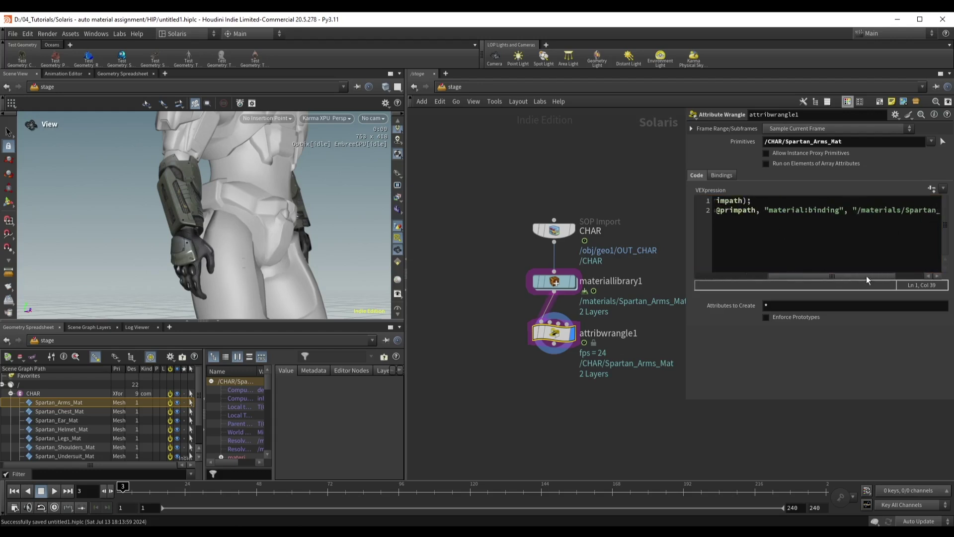
drag(814, 210, 866, 211)
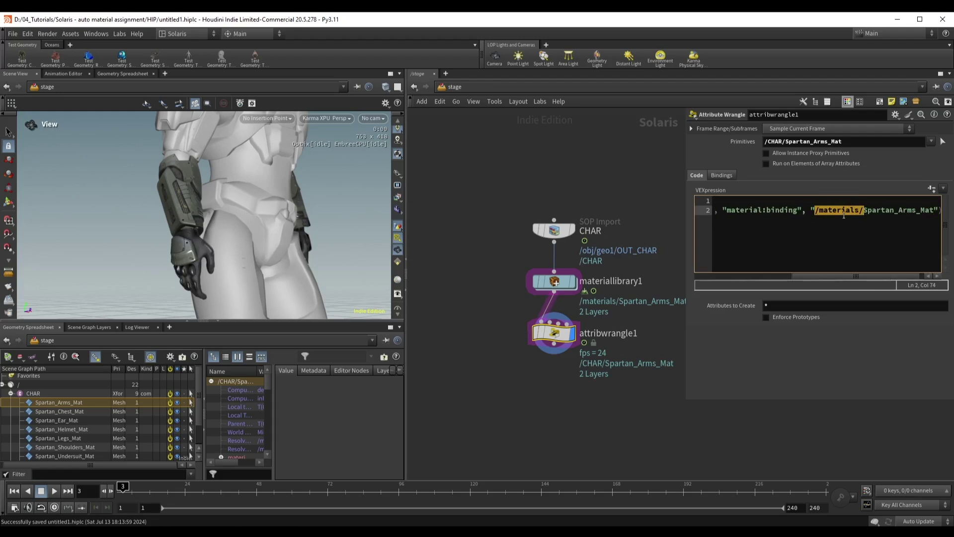
drag(819, 278, 707, 277)
click(882, 201)
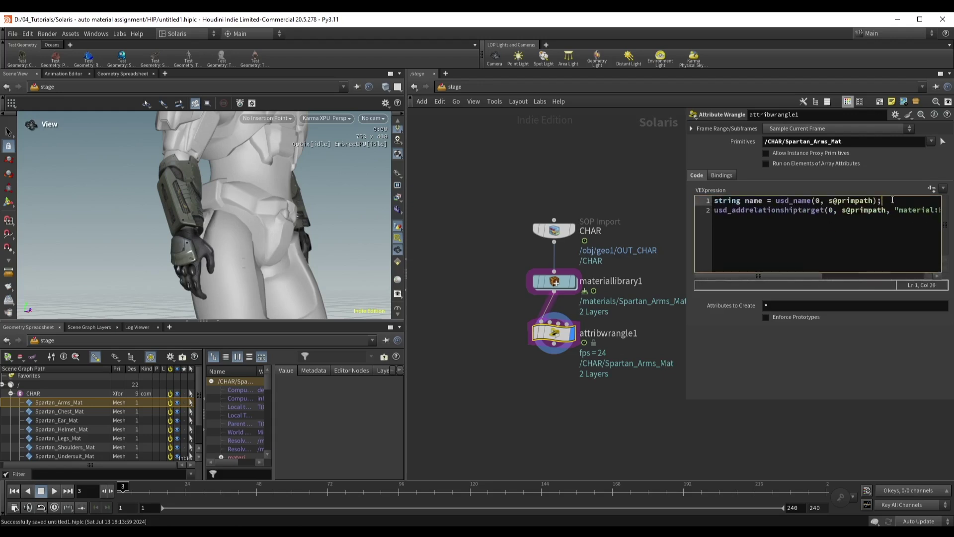
key(Return)
text(strin)
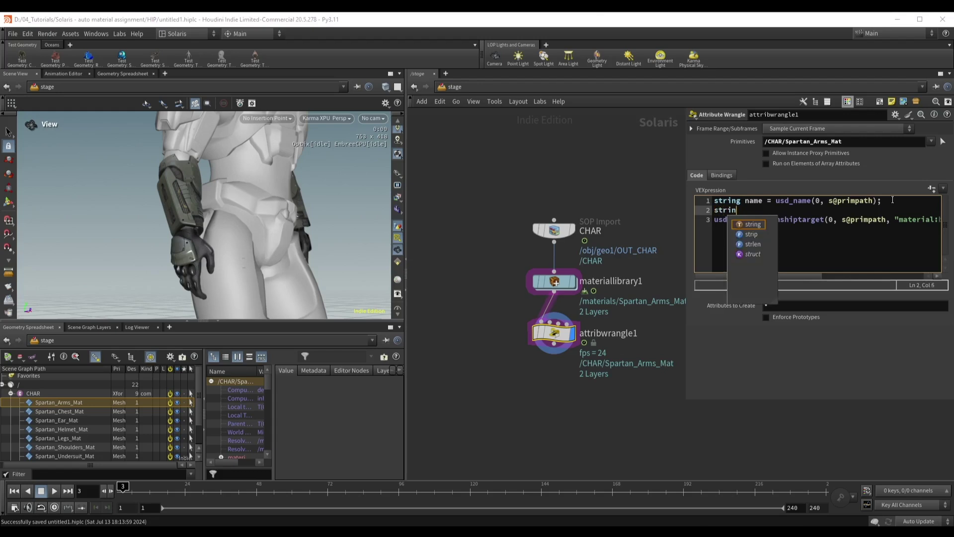
text(g mats )
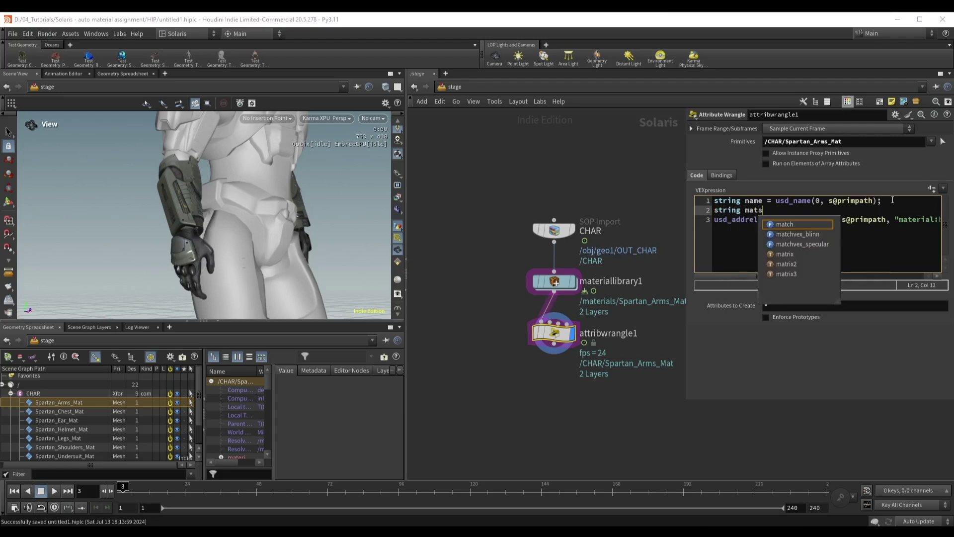
text(=)
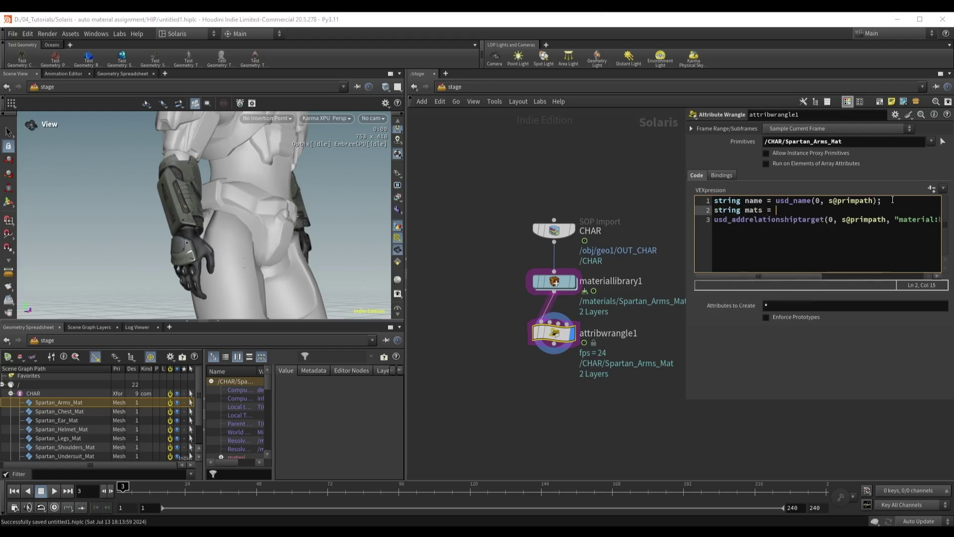
text( "/materials/" + name;)
click(763, 211)
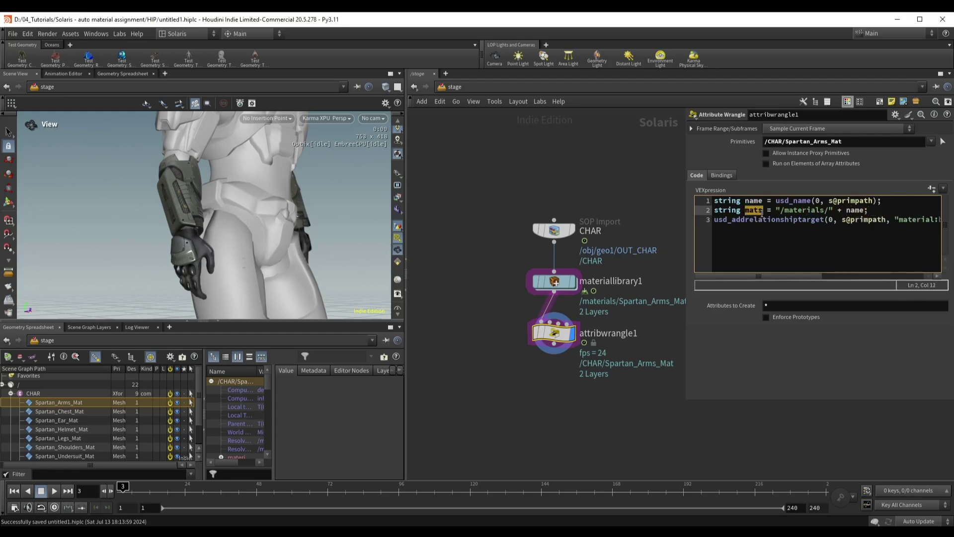
key(ctrl+Right)
drag(783, 210, 828, 210)
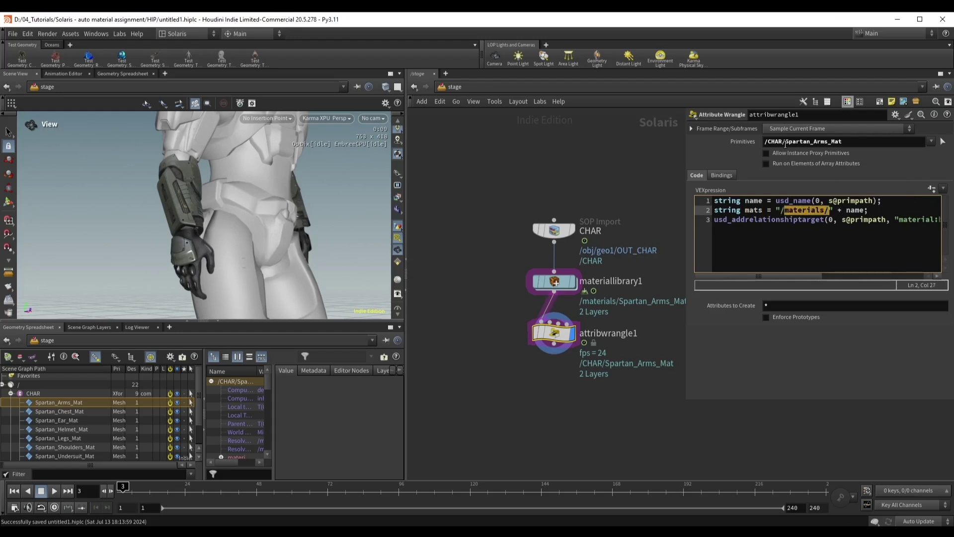
- Replace the hardcoded "/materials/Spartan_Arms_Mat" argument of usd_addrelationshiptarget with the mats variable and check the arm's render
drag(785, 143, 845, 143)
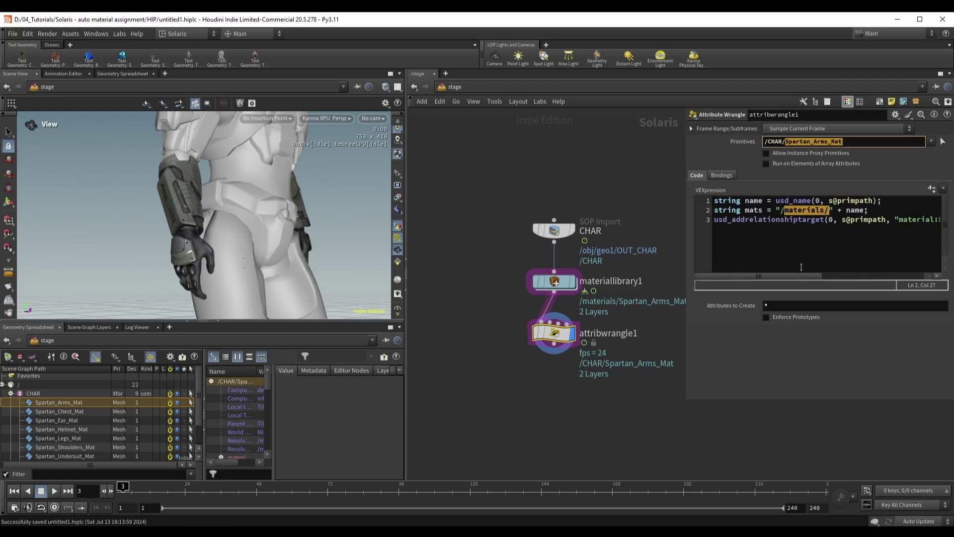
scroll(813, 278, right, 5)
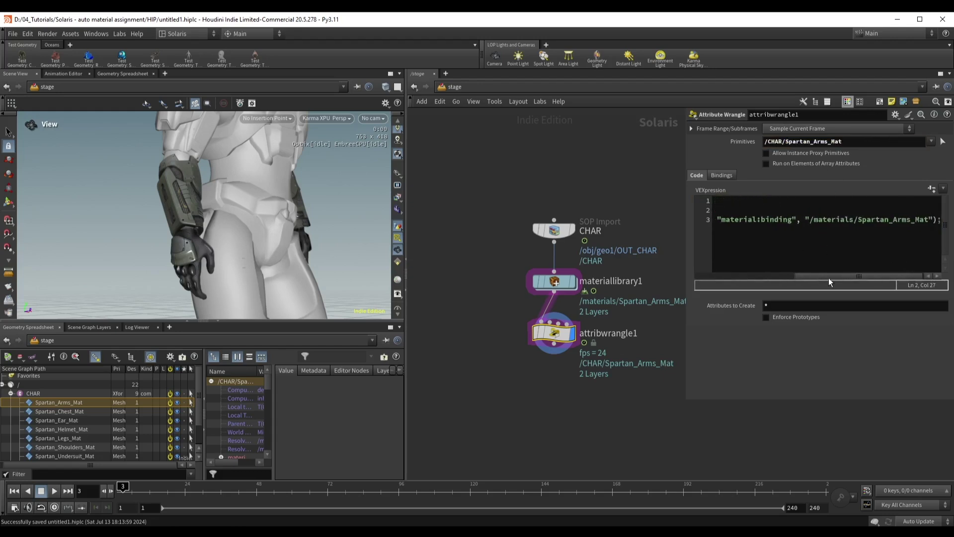
drag(803, 220, 929, 223)
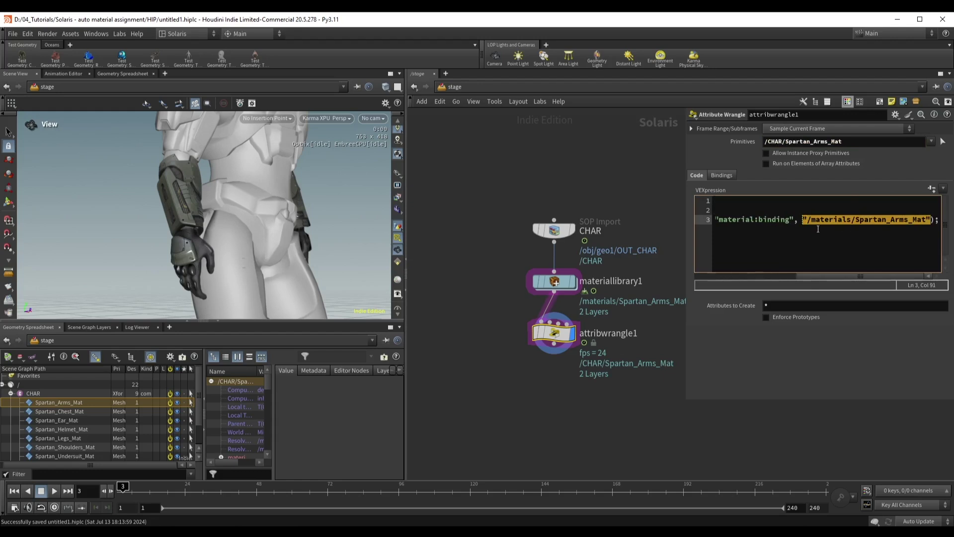
text(mats)
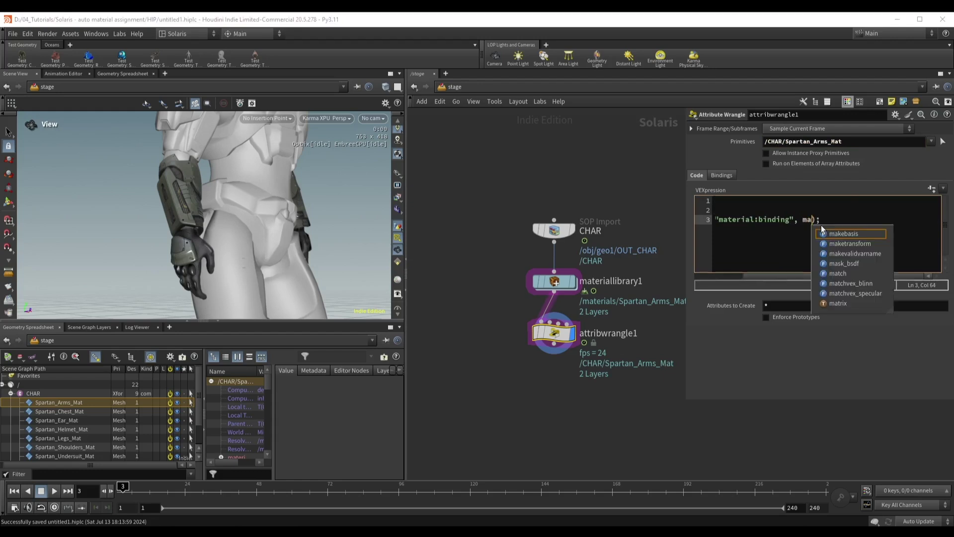
drag(185, 218, 220, 203)
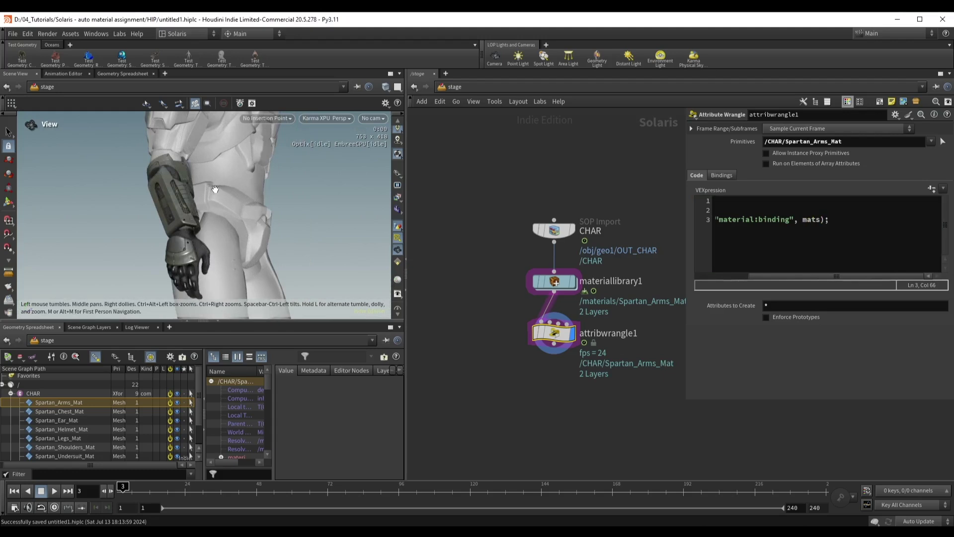
drag(773, 276, 717, 281)
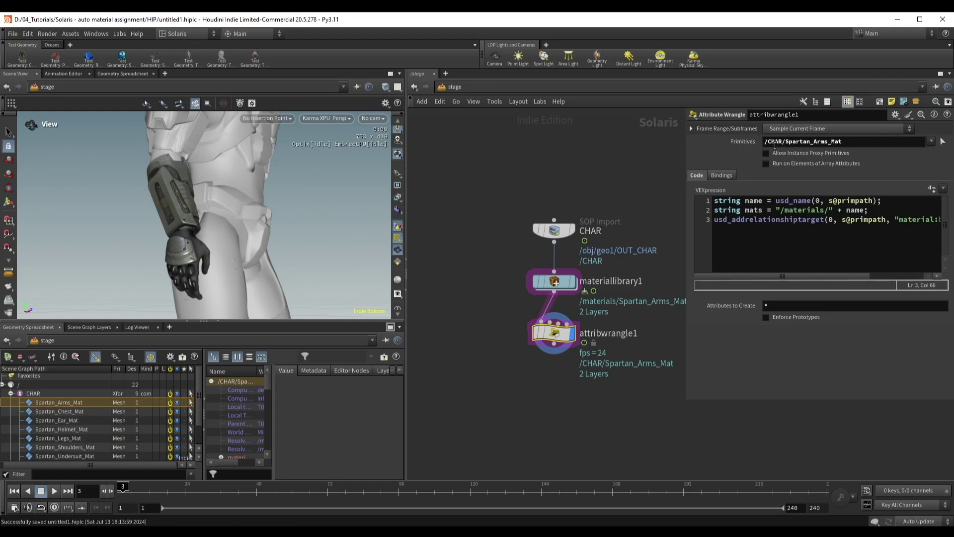
- Set the wrangle's primitives pattern to /CHAR/* and check the character in the viewport
drag(787, 144, 853, 144)
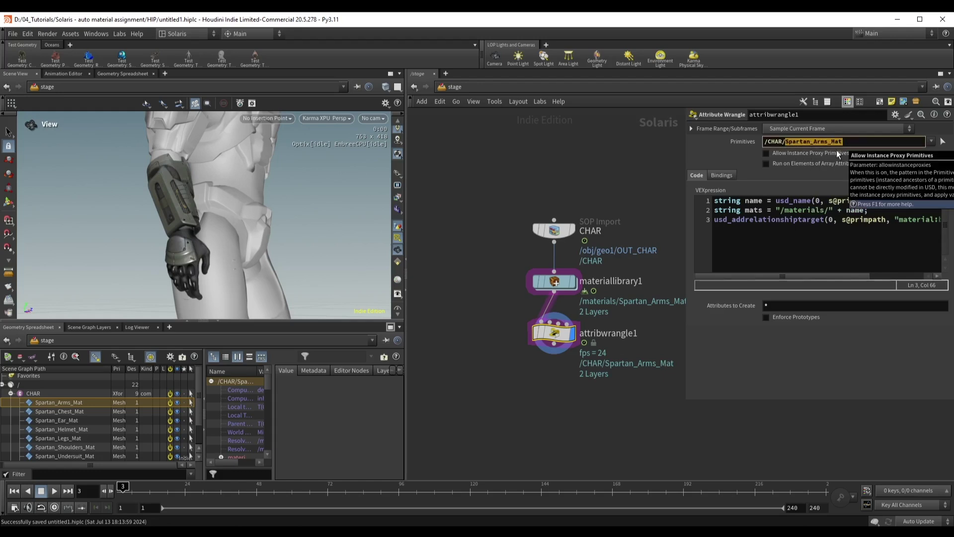
text(*)
key(Return)
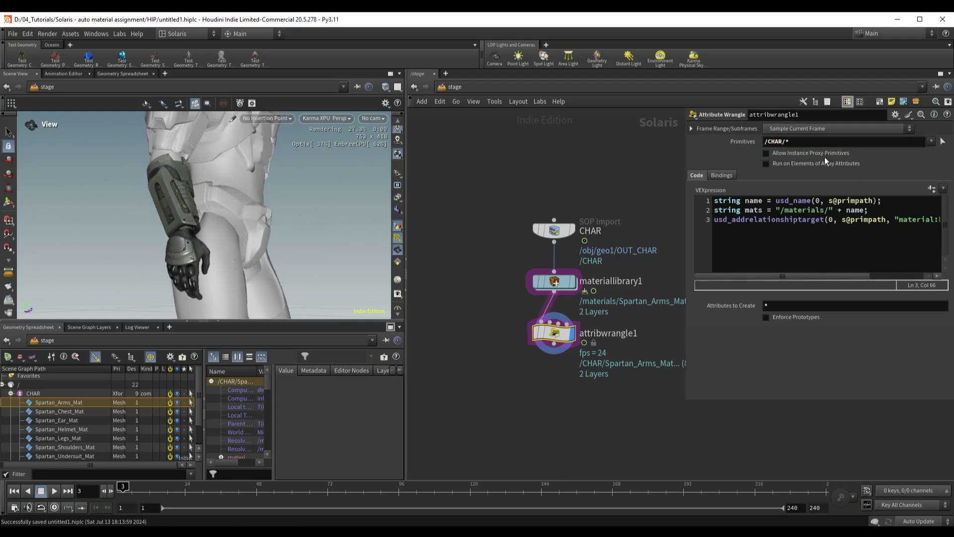
drag(212, 147, 213, 135)
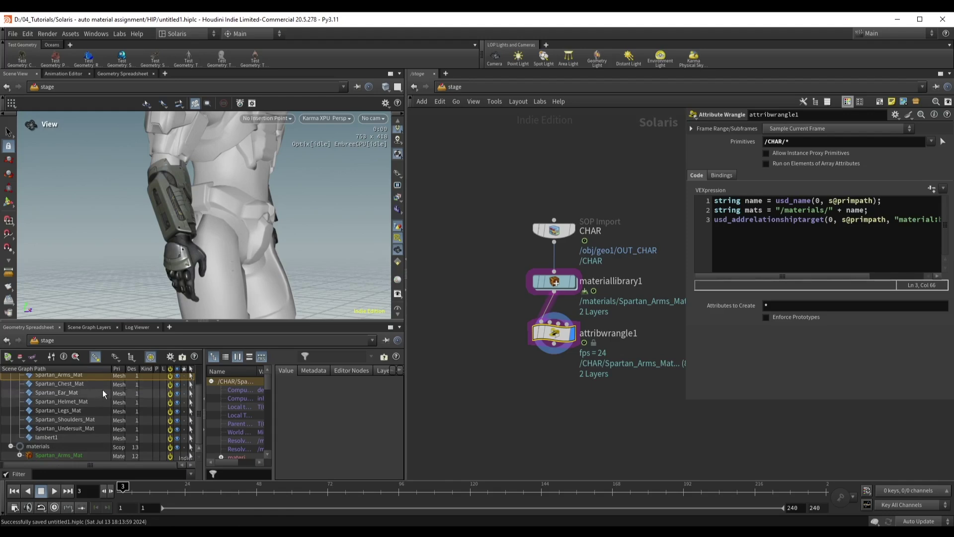
drag(261, 214, 215, 185)
- Add a Null node inside the Spartan_Arms_Mat network of the material library, above the standard surface shader
middle_drag(480, 275, 441, 253)
mouse_move(510, 315)
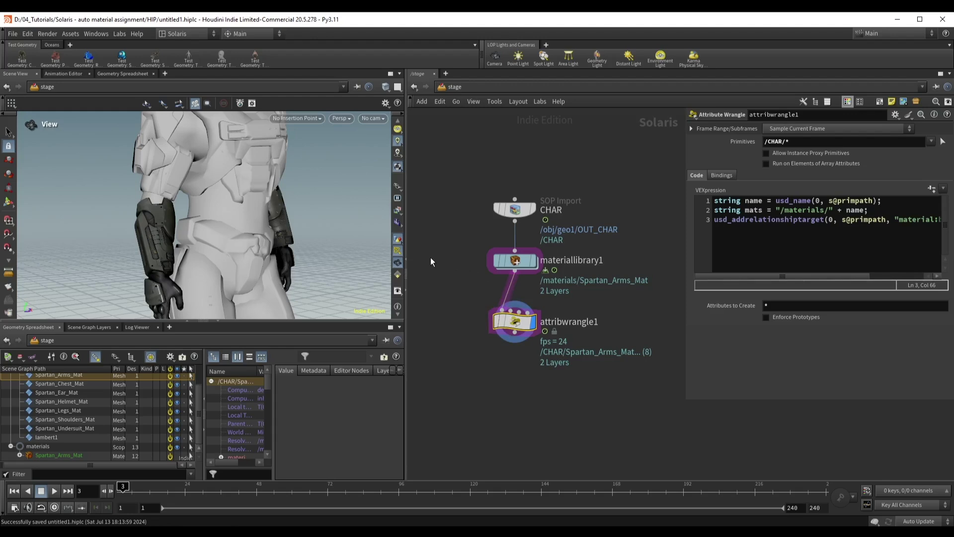
click(515, 260)
double_click(516, 262)
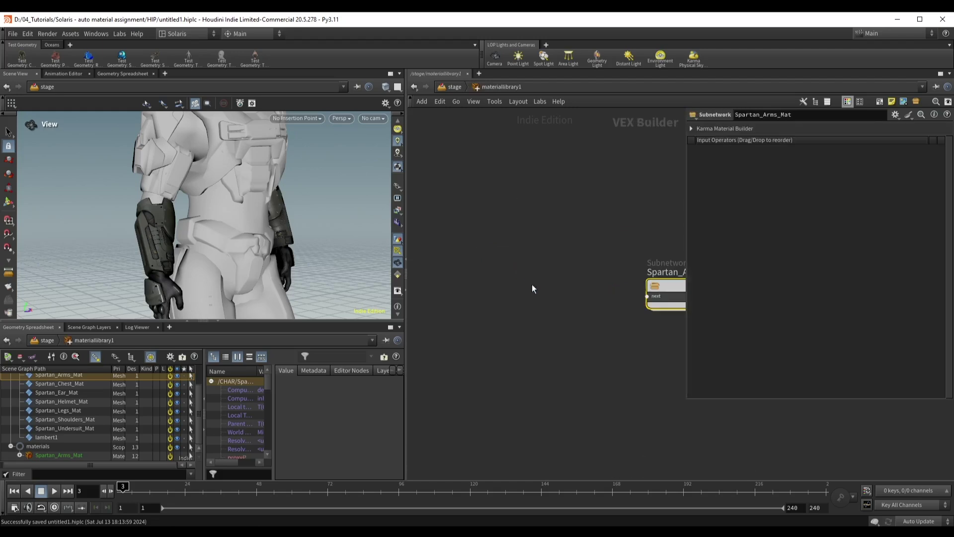
scroll(517, 318, up, 5)
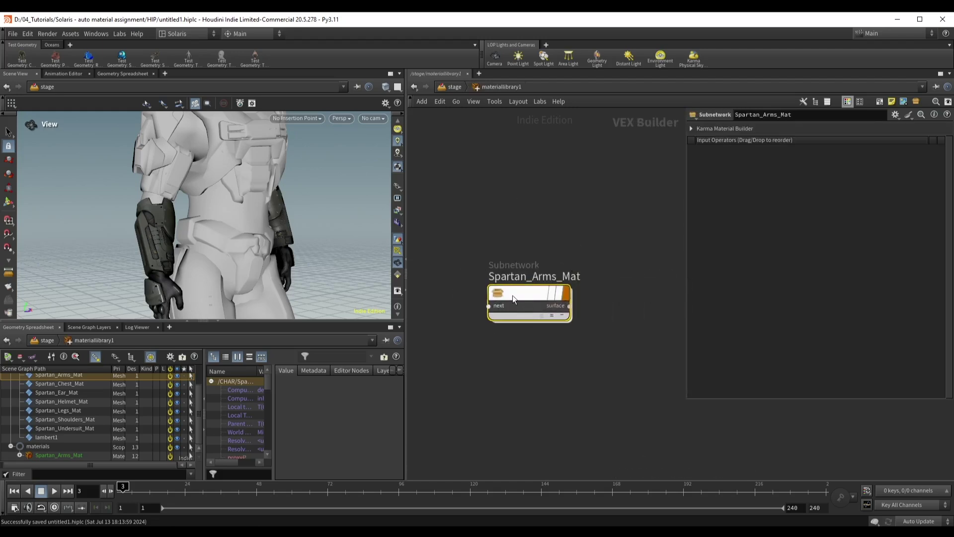
double_click(512, 295)
key(Tab)
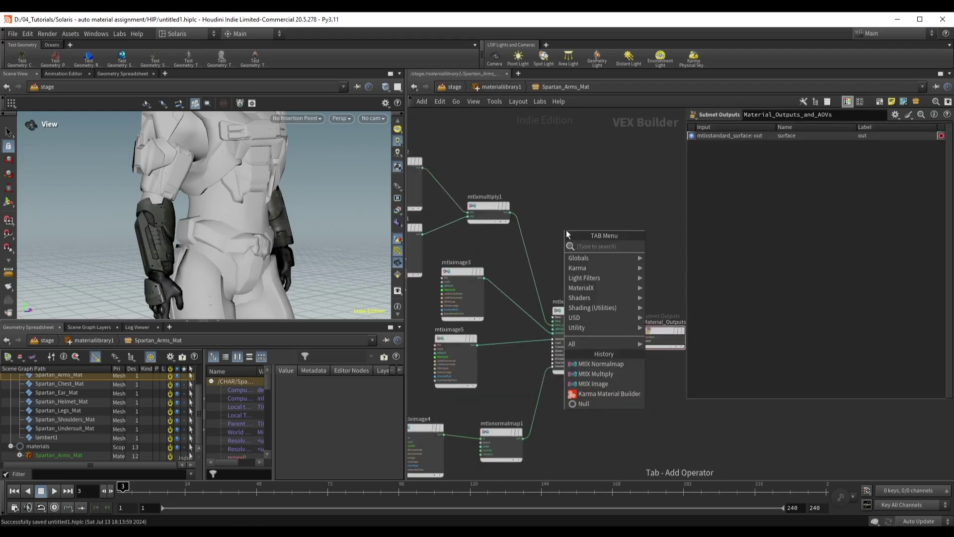
text(null)
key(Return)
click(568, 232)
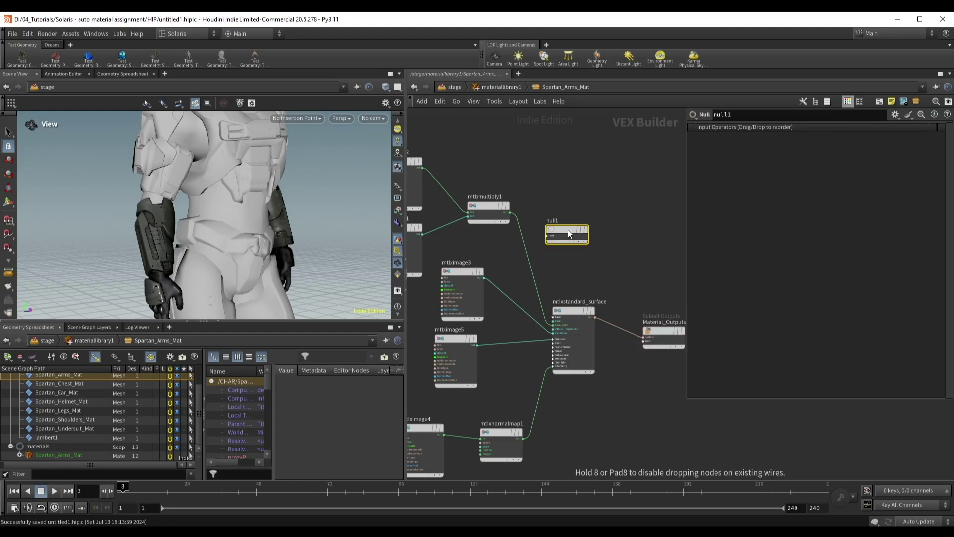
- Edit the parameter interface of the null1 node and add a String parameter under root
click(897, 113)
click(899, 128)
drag(828, 25, 369, 54)
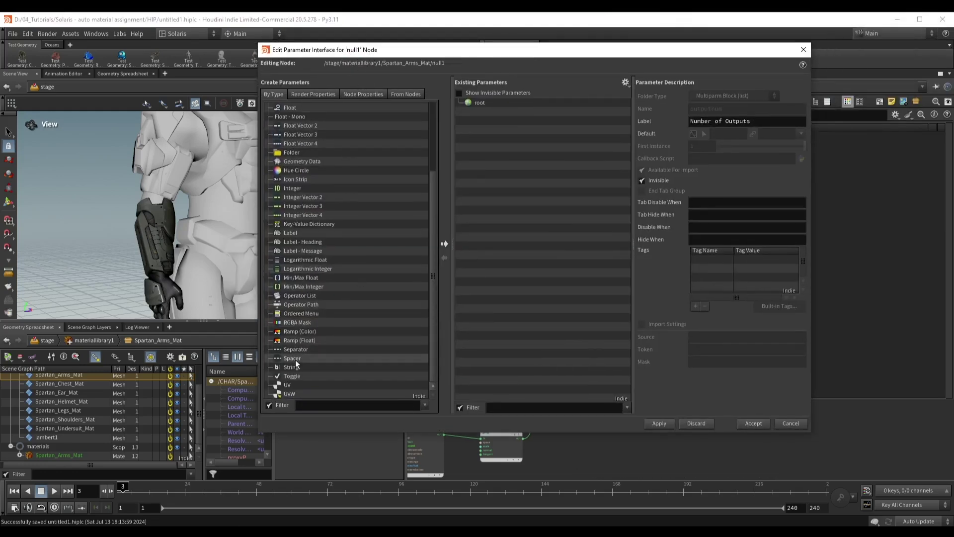
drag(293, 367, 478, 104)
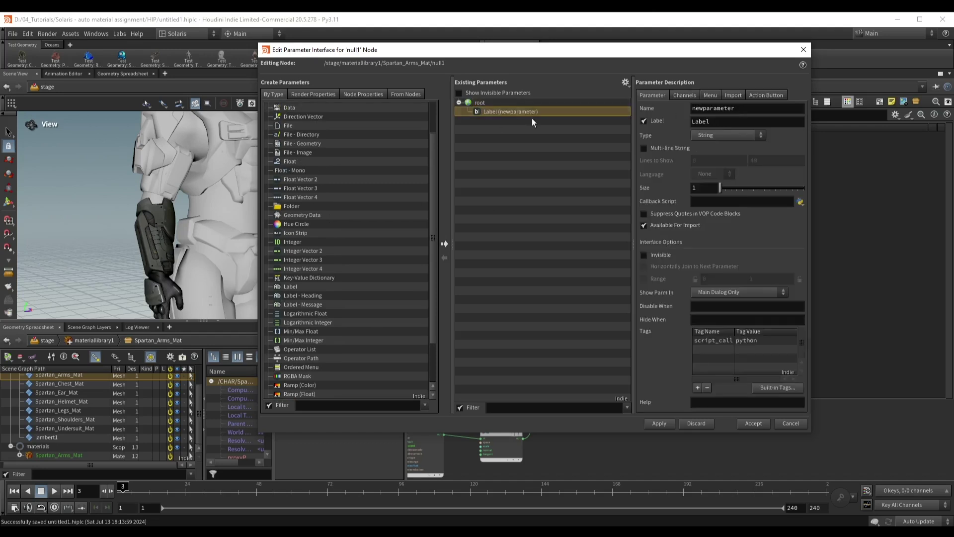
- Set both the name and label of the new string parameter to textureSet and accept the interface changes
double_click(711, 110)
text(te)
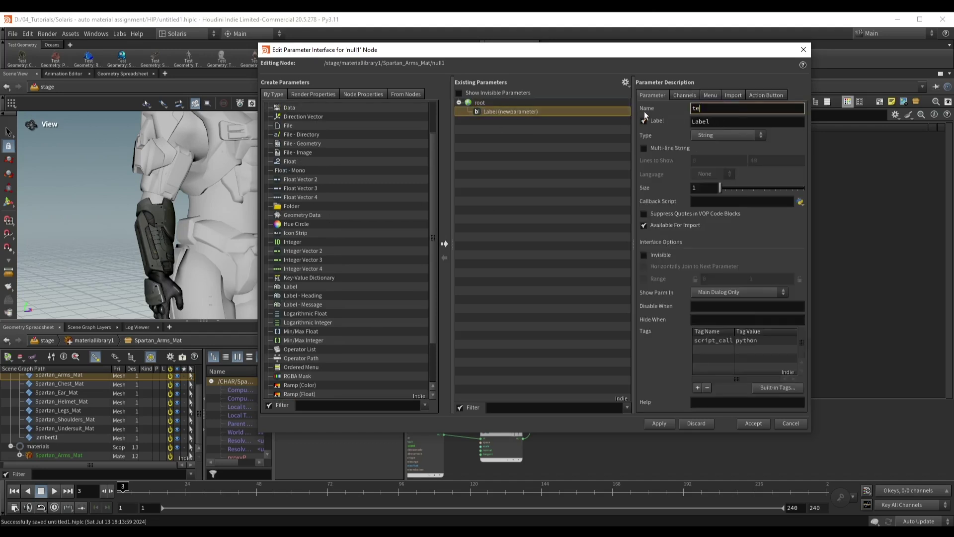
text(xtureSet)
key(Return)
key(ctrl+c)
double_click(716, 122)
key(ctrl+v)
key(Return)
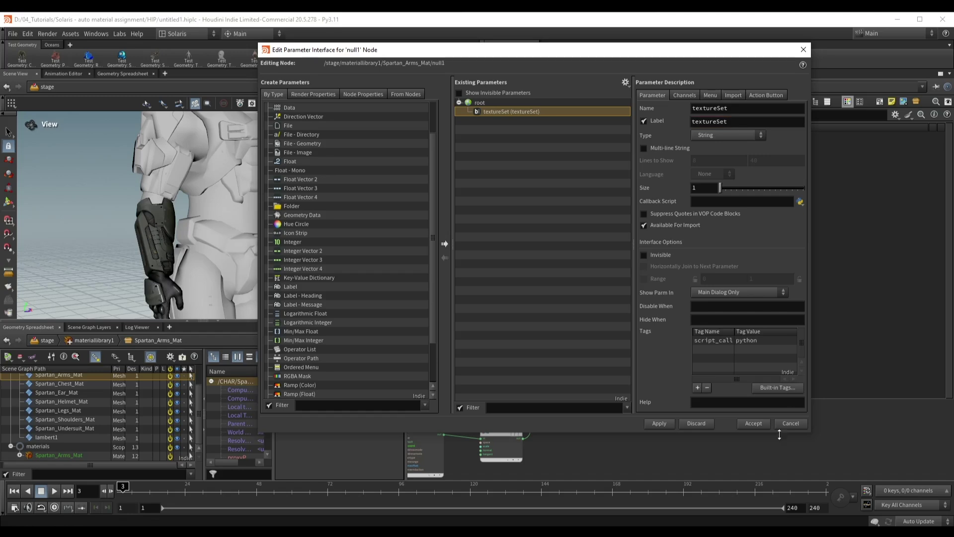
click(751, 423)
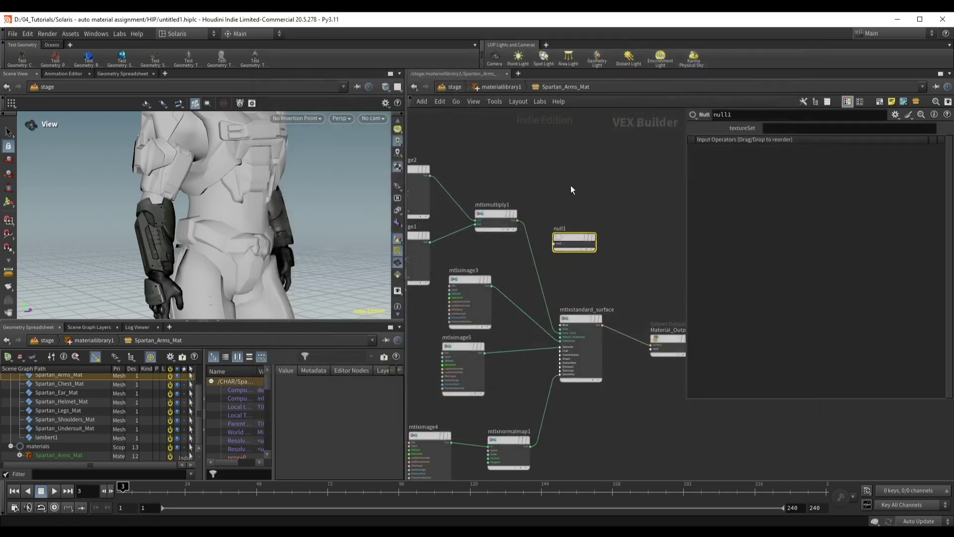
- Check the parent subnetwork's name and set null1's textureSet parameter to the expression `opname("..")`
key(u)
double_click(497, 276)
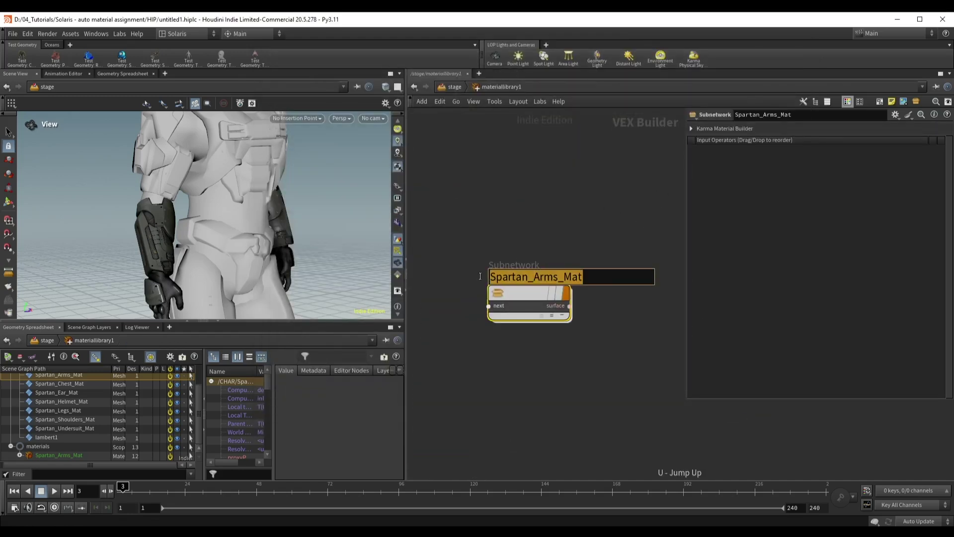
click(475, 250)
mouse_move(487, 287)
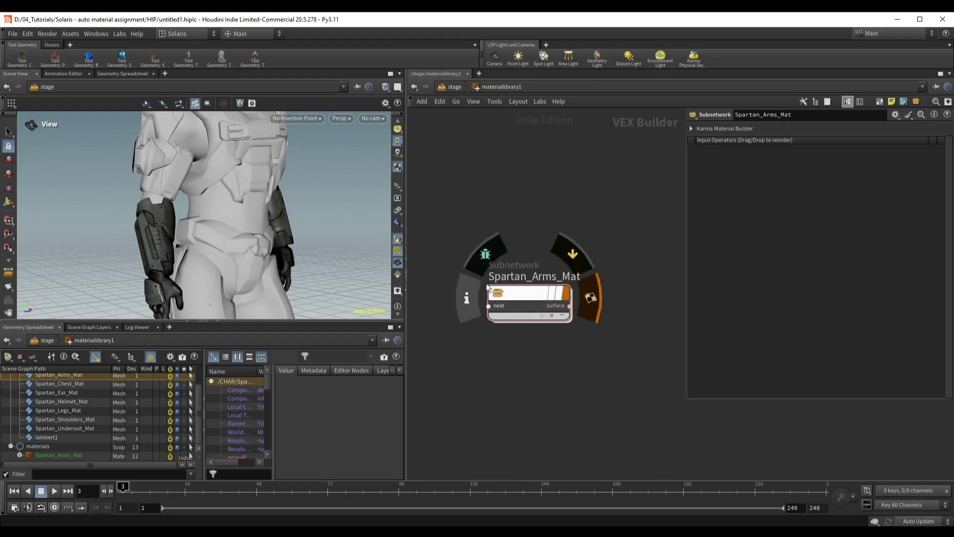
double_click(518, 293)
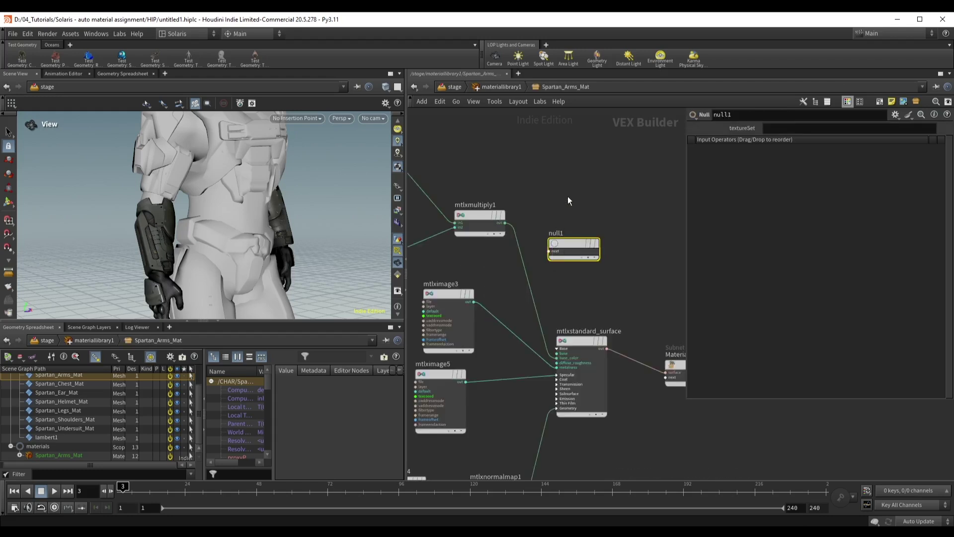
click(801, 130)
text(`opname())
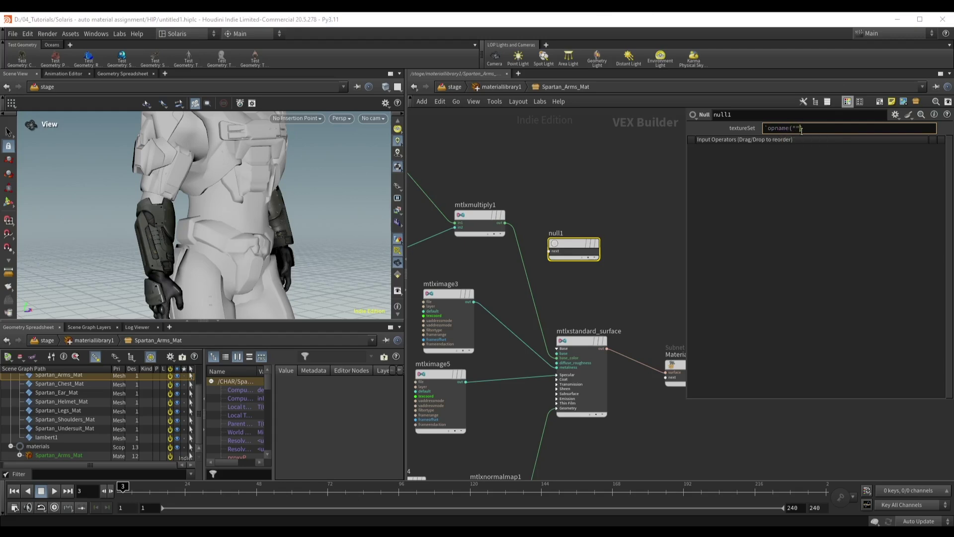
key(Left)
key(ctrl+z)
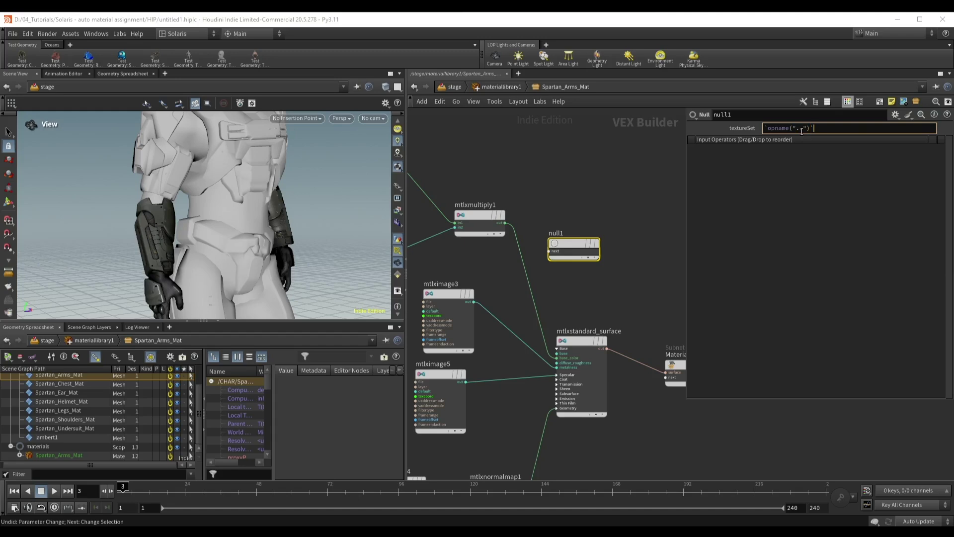
key(Return)
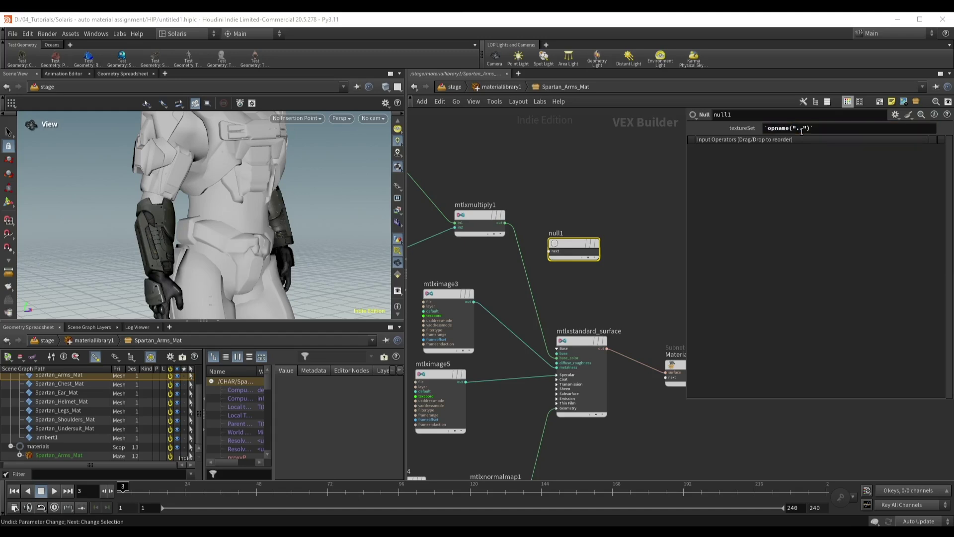
- Check the evaluated value of null1's textureSet parameter and view its expression in the enlarged expression editor
click(743, 130)
drag(826, 129, 751, 132)
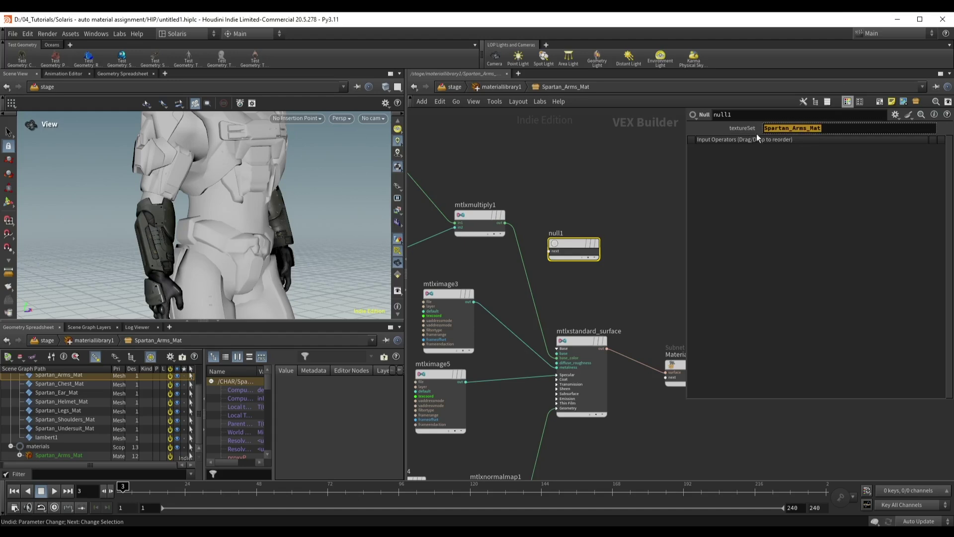
click(729, 130)
key(alt+e)
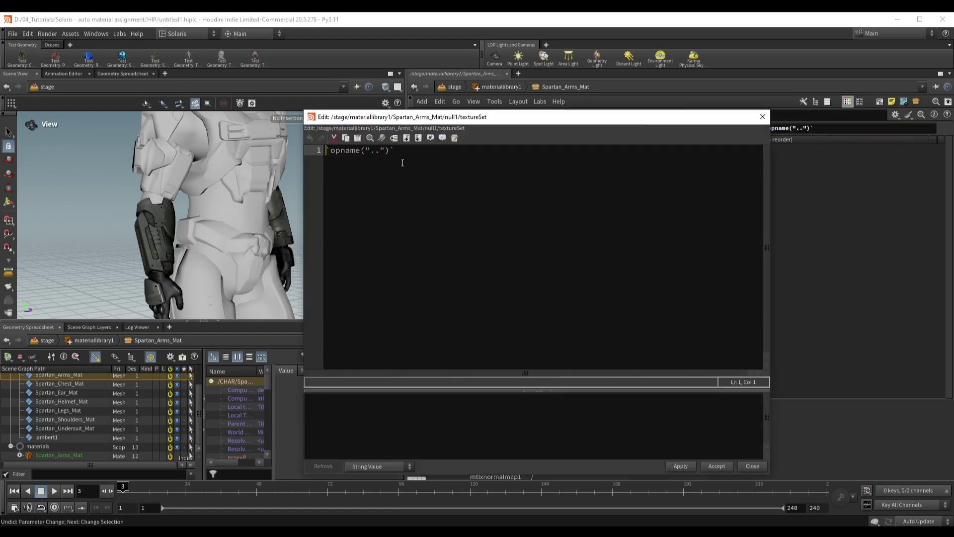
ctrl+scroll(406, 157, up, 2)
key(ctrl+a)
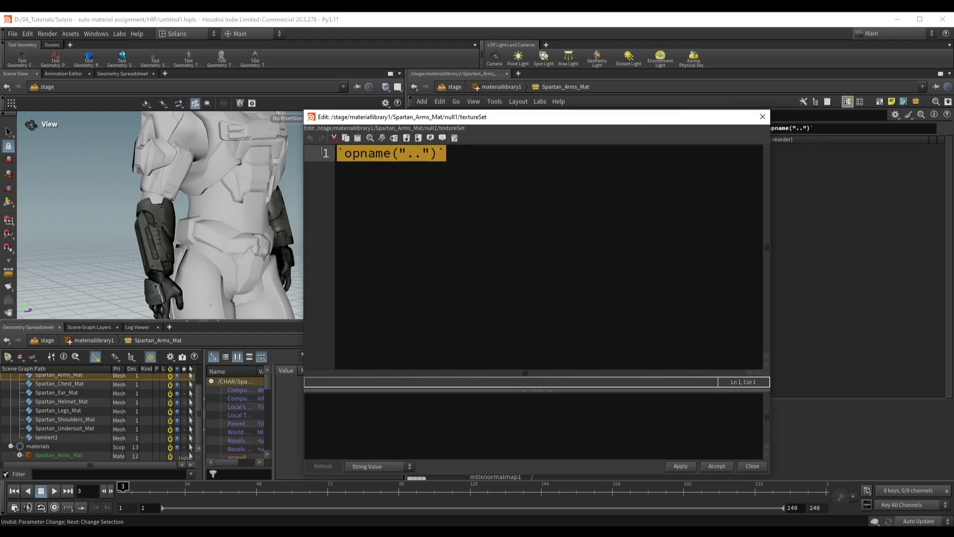
click(493, 162)
click(763, 116)
- Replace Spartan_Arms_Mat in mtlximage2's base color filename with a relative reference to null1's textureSet, then check the evaluated path
middle_drag(454, 140, 523, 162)
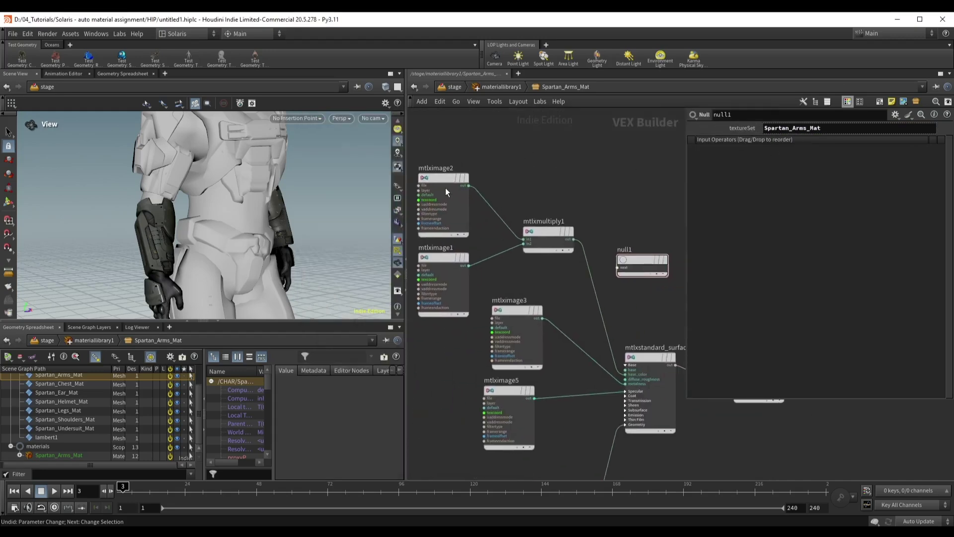
right_click(744, 128)
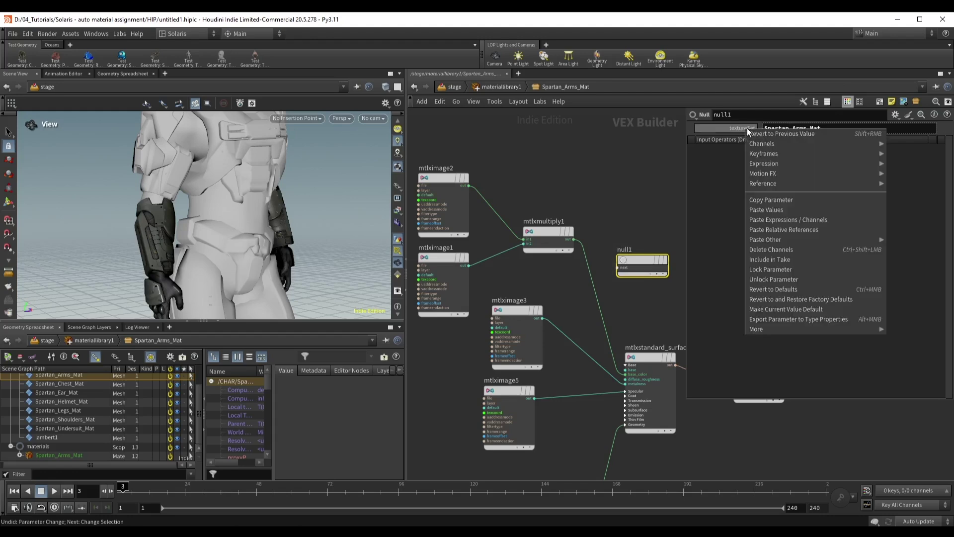
click(775, 200)
middle_drag(500, 161, 569, 168)
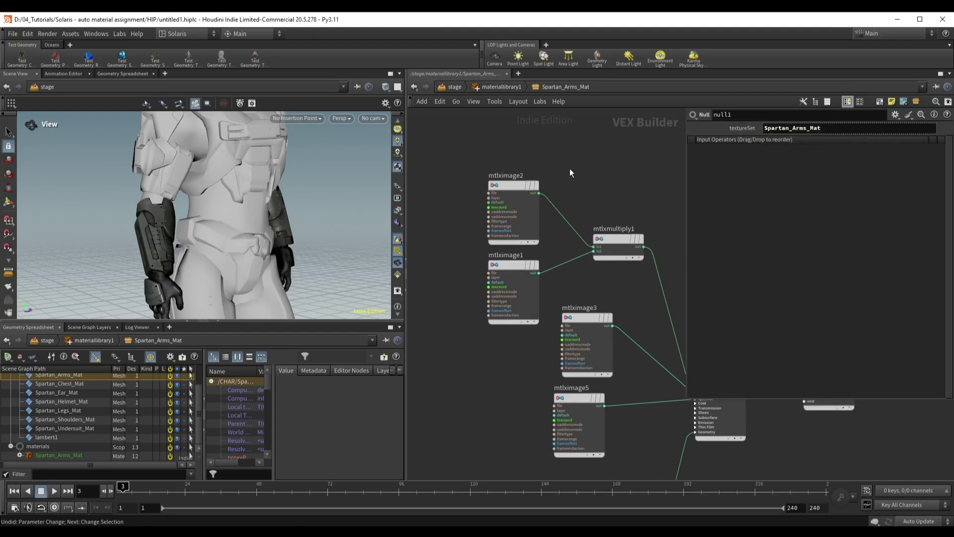
click(525, 192)
click(882, 142)
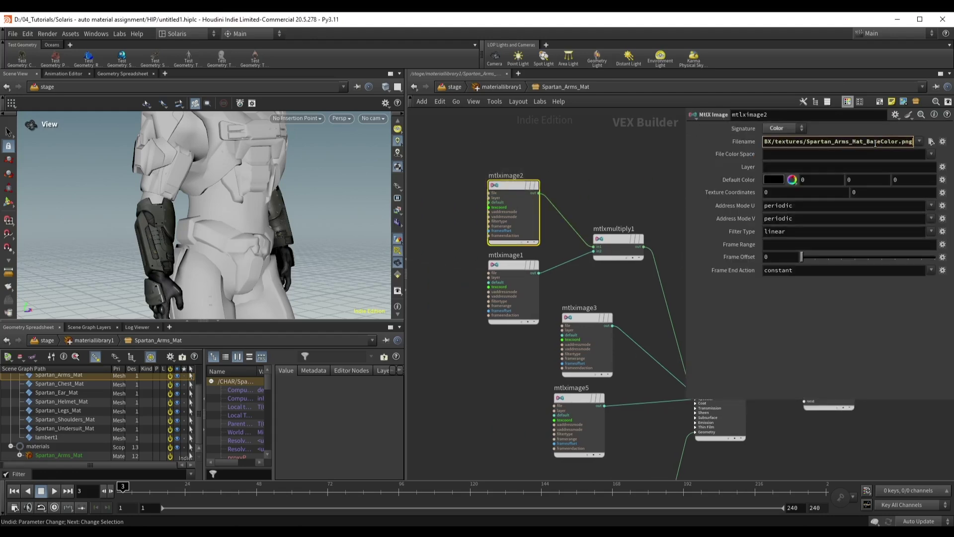
drag(806, 144, 861, 148)
key(BackSpace)
right_click(862, 142)
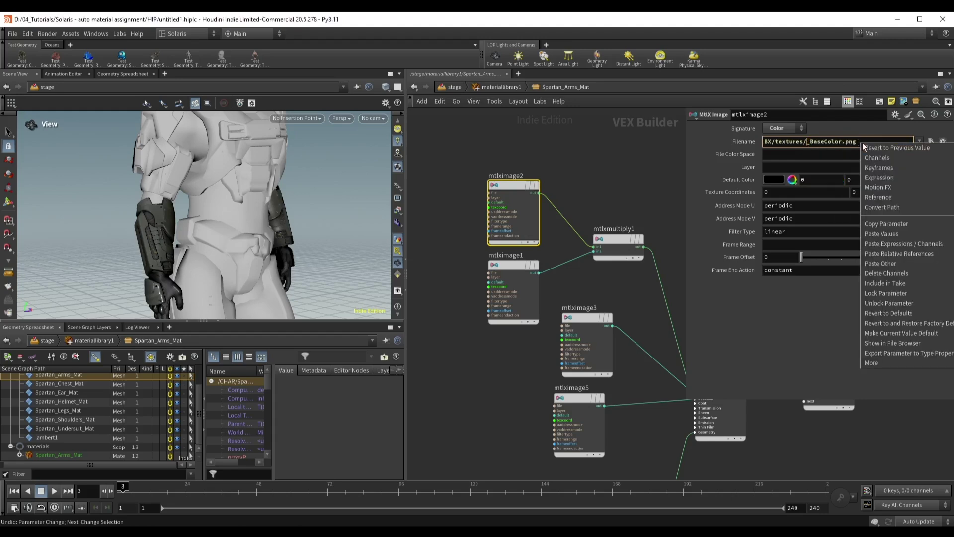
click(903, 253)
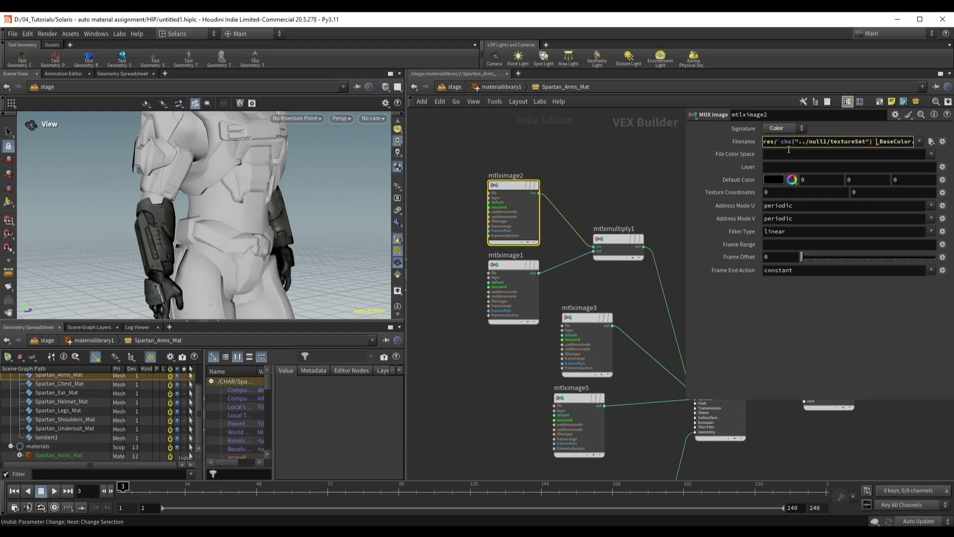
key(Return)
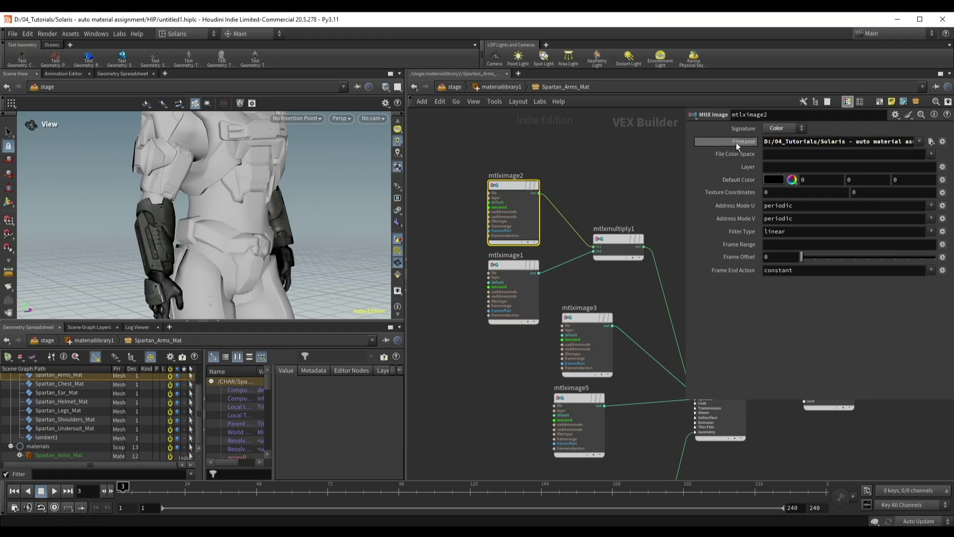
click(826, 143)
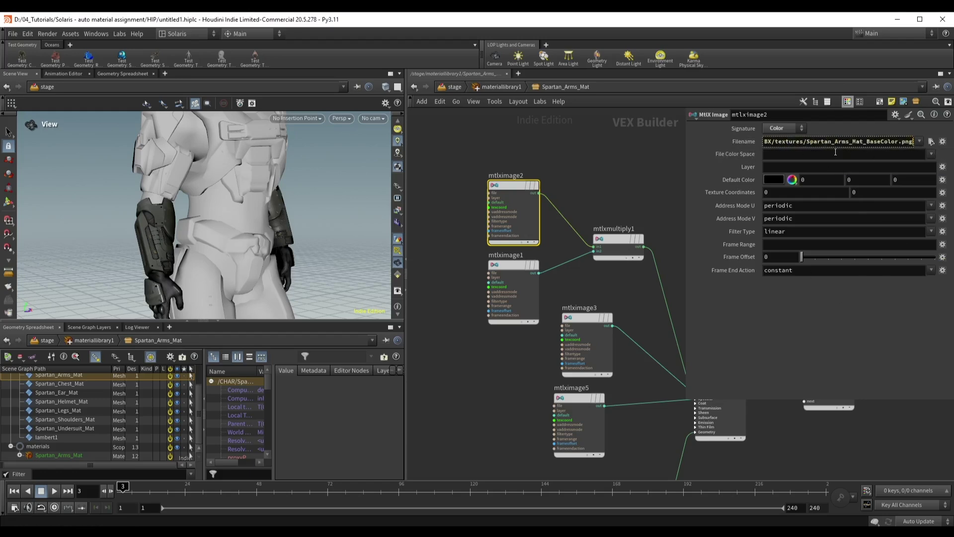
- Remove the hardcoded Spartan_Arms_Mat from mtlximage1's AO texture filename
click(512, 268)
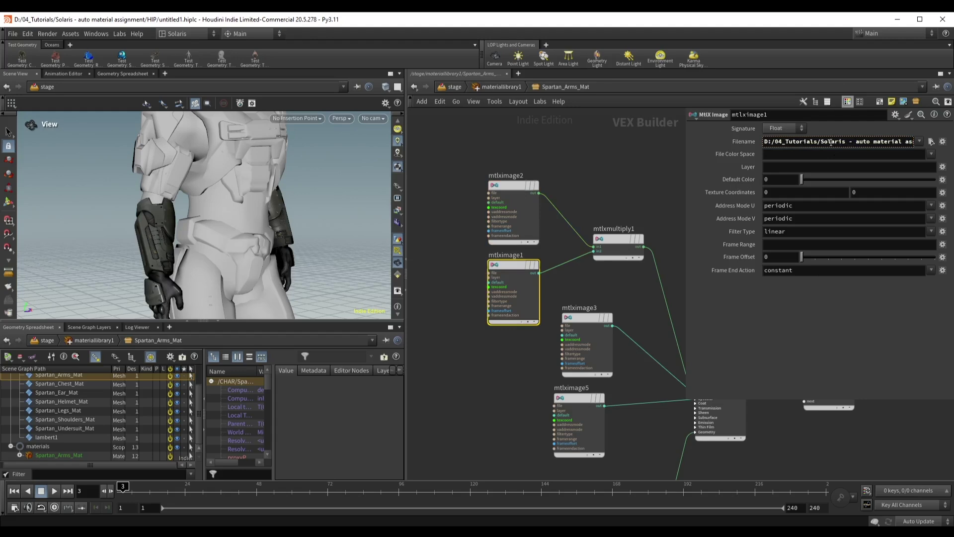
click(885, 143)
drag(830, 144, 882, 151)
key(BackSpace)
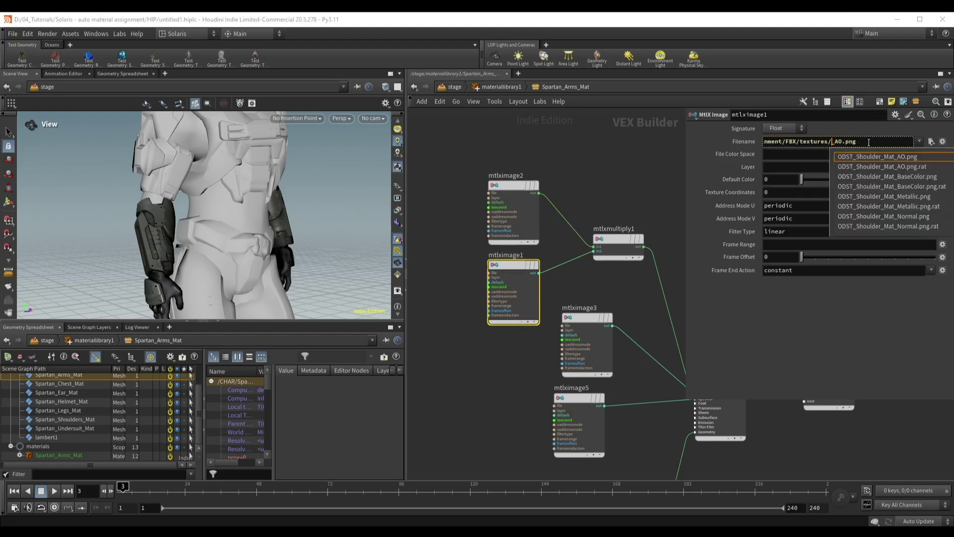
- Examine mtlximage3's Metallic texture filename, the mtlximage4 node and null1's textureSet parameter
middle_drag(612, 294, 569, 226)
click(544, 264)
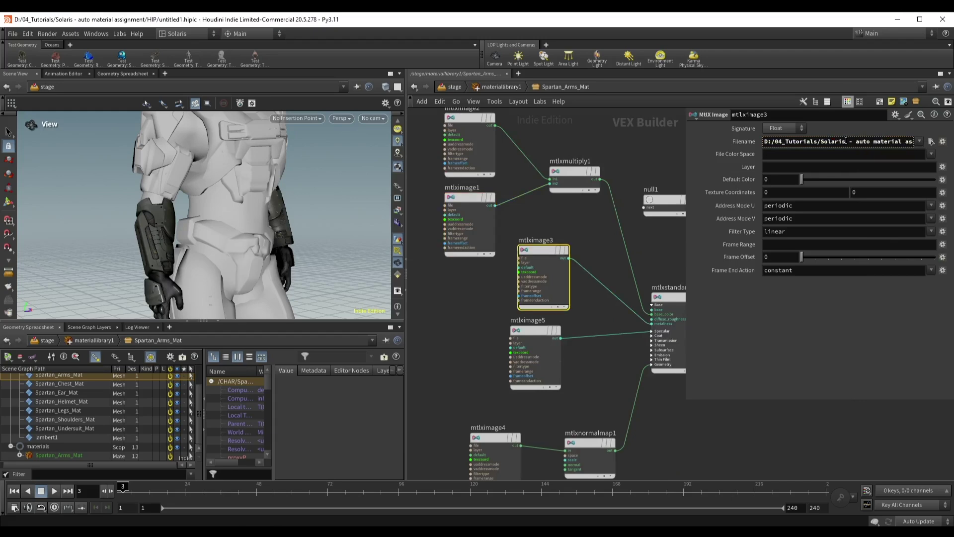
click(848, 141)
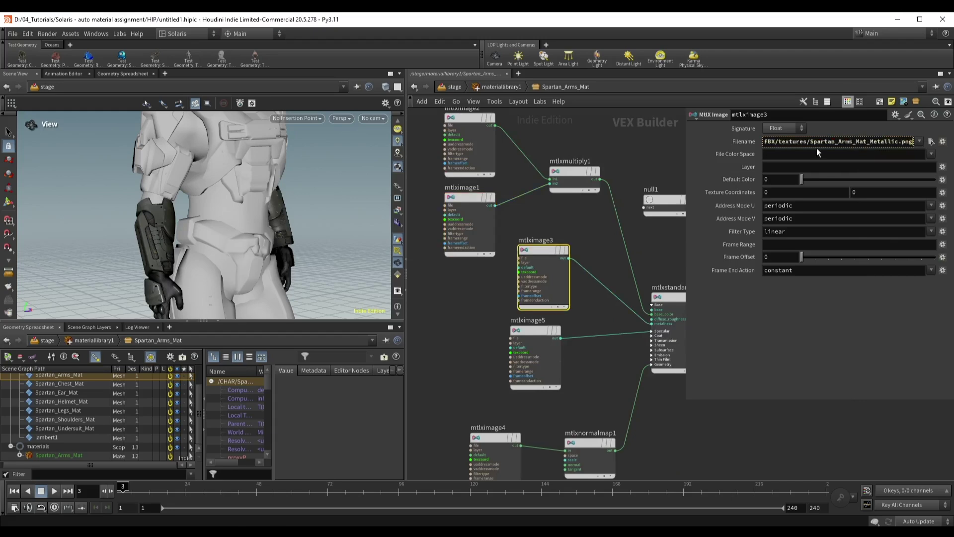
click(494, 437)
mouse_move(468, 294)
middle_down()
mouse_move(480, 277)
mouse_move(501, 280)
mouse_move(482, 295)
middle_up()
click(641, 217)
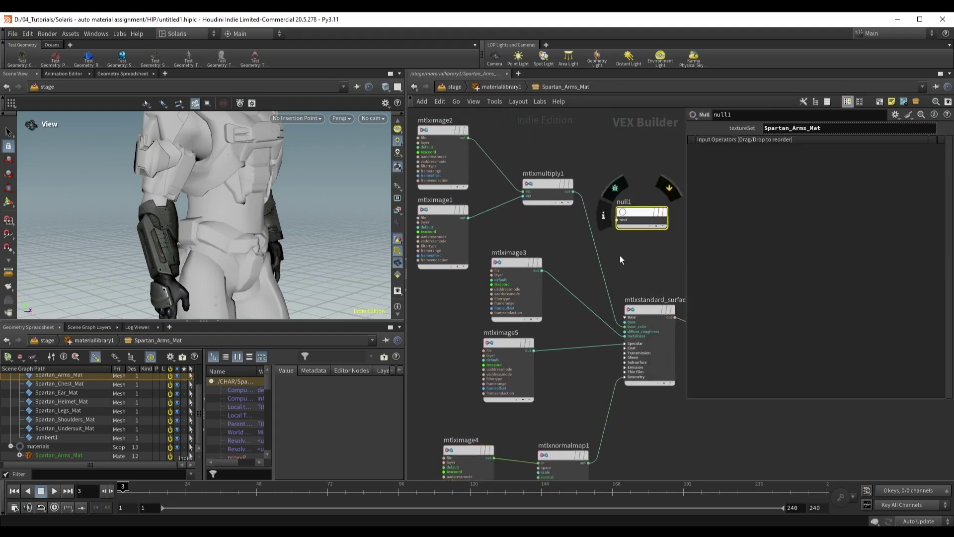
- Examine mtlximage2's full filename in the enlarged editor and highlight its chs("../null1/textureSet") reference
middle_drag(460, 160, 503, 191)
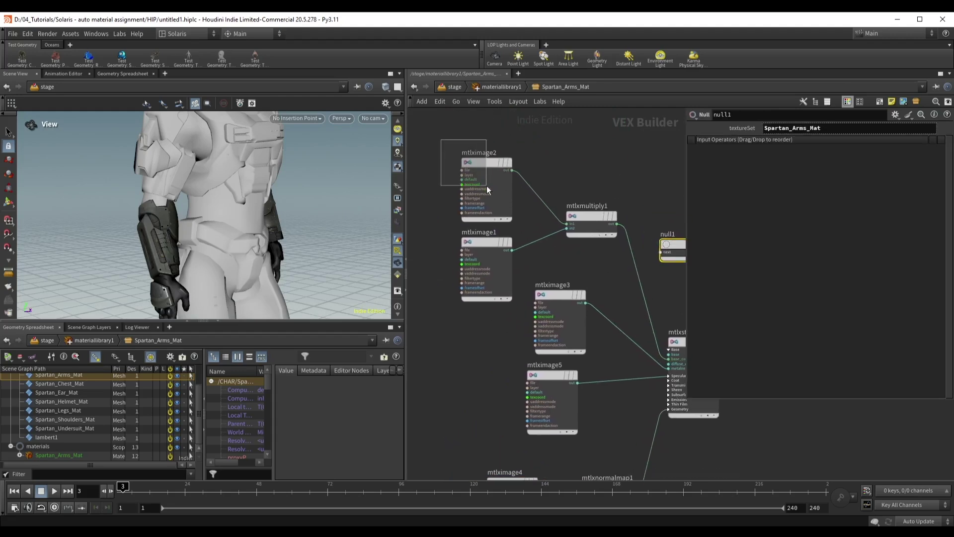
drag(487, 189, 487, 189)
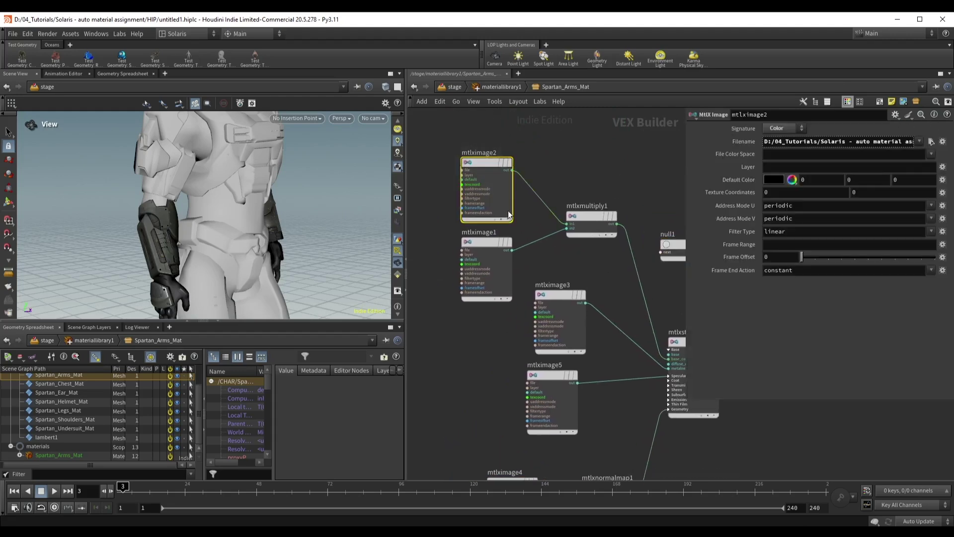
click(850, 141)
drag(864, 142, 725, 144)
key(ctrl+v)
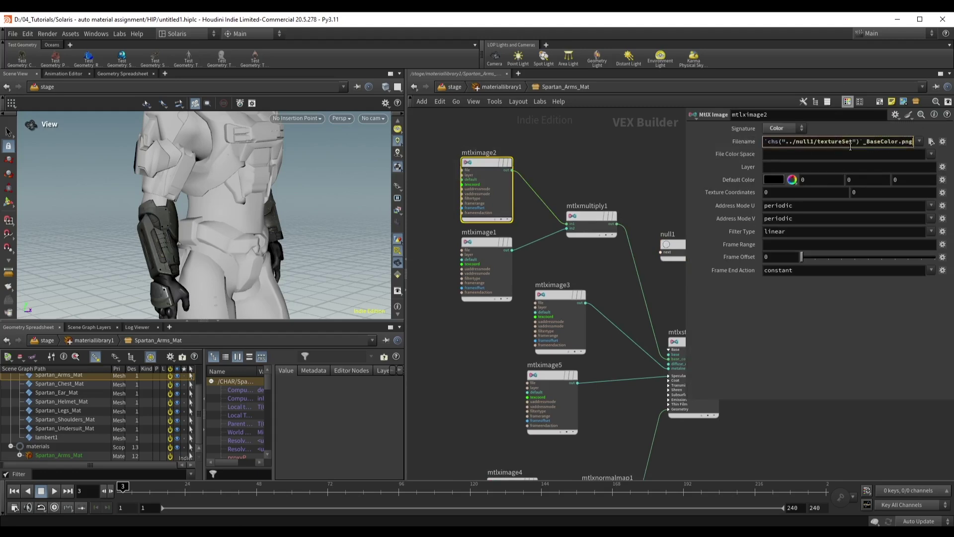
key(alt+e)
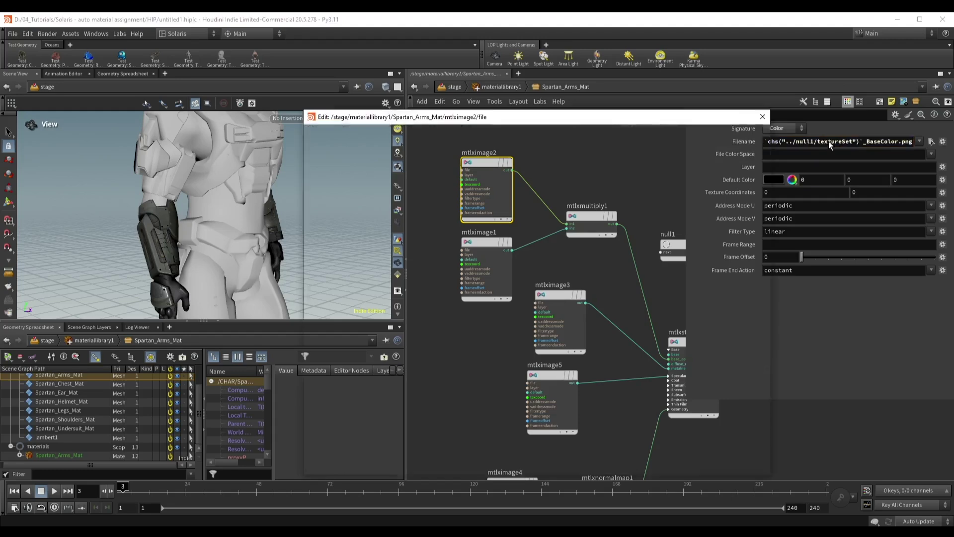
drag(502, 373, 567, 373)
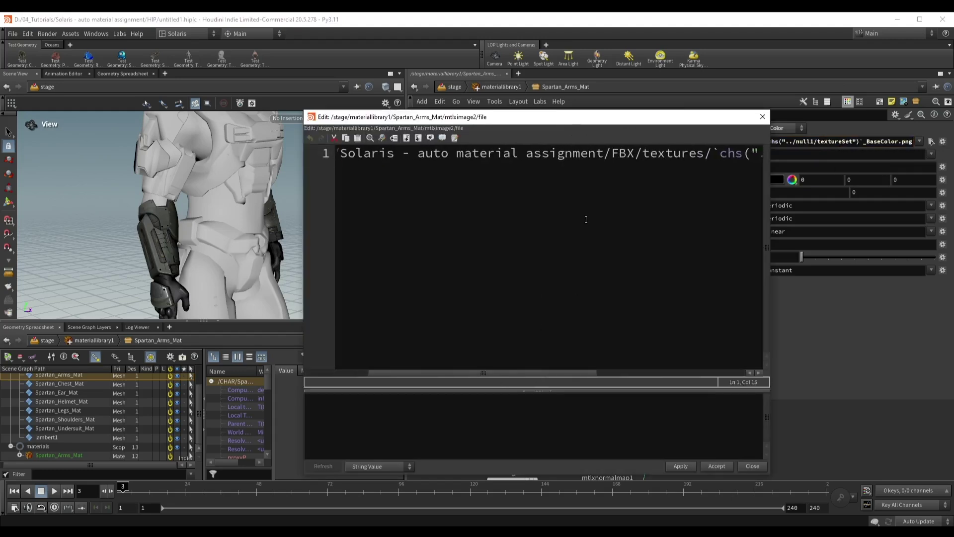
scroll(587, 215, left, 3)
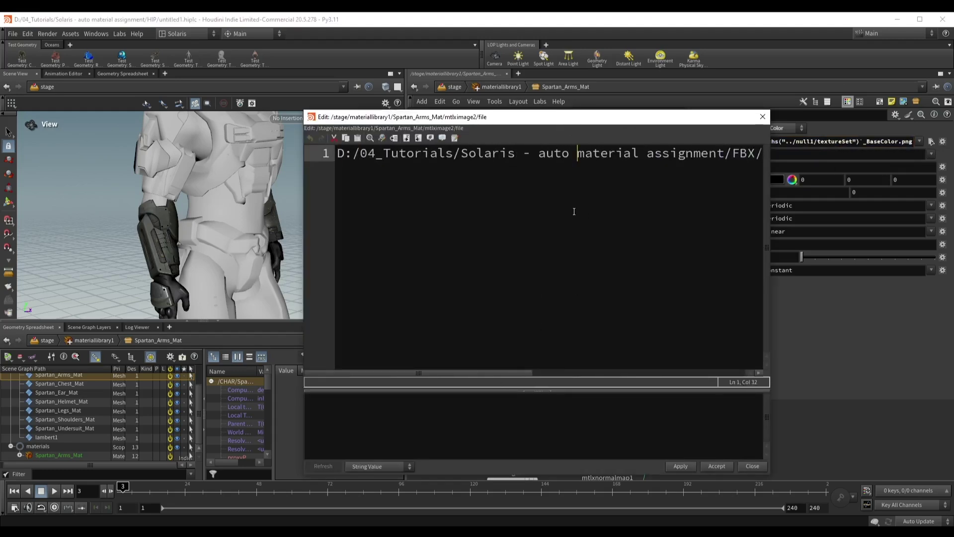
click(567, 220)
ctrl+scroll(567, 220, down, 1)
drag(529, 372, 697, 382)
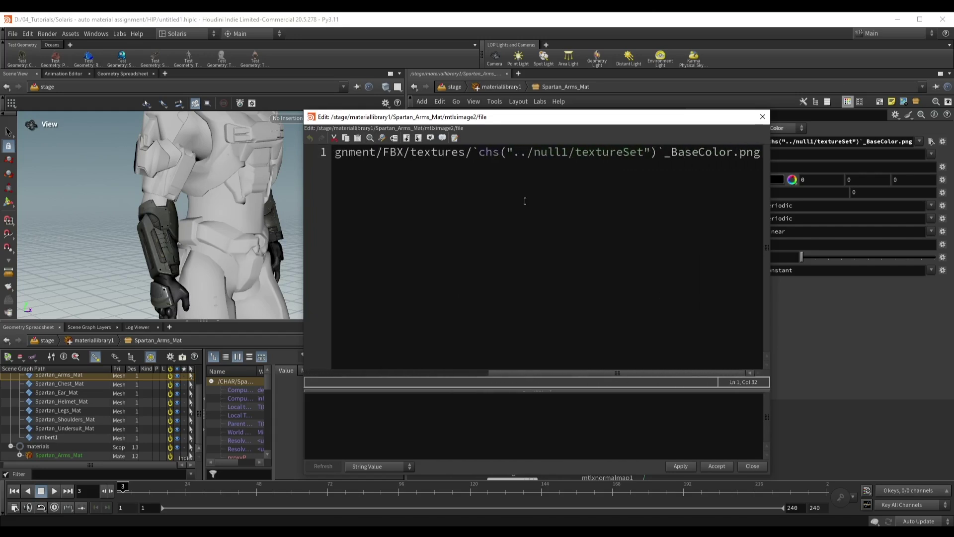
drag(478, 154, 649, 168)
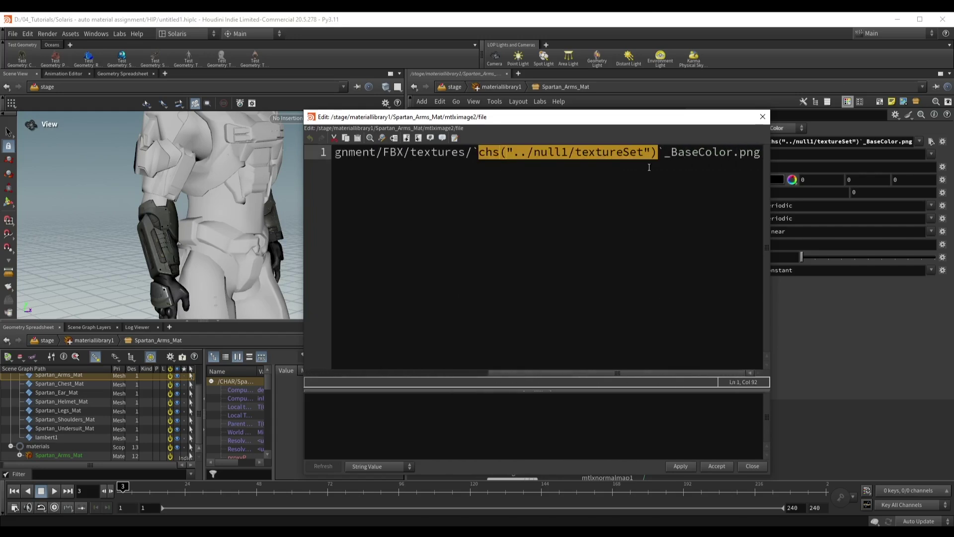
text(opname)
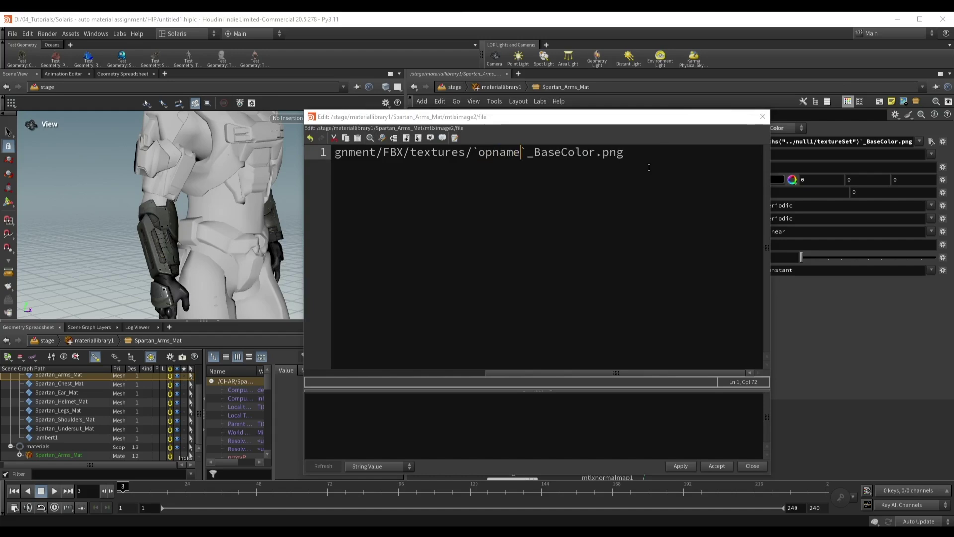
key(ctrl+z)
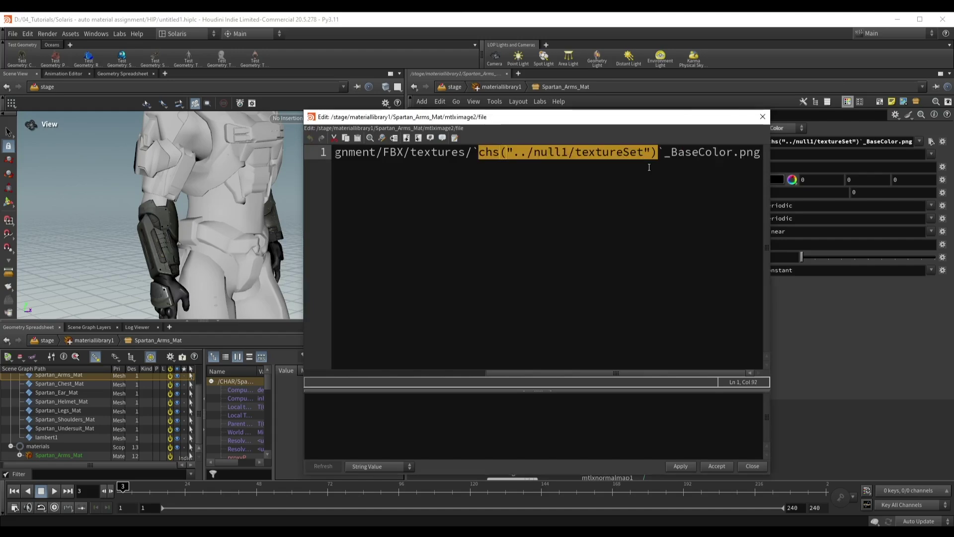
click(622, 181)
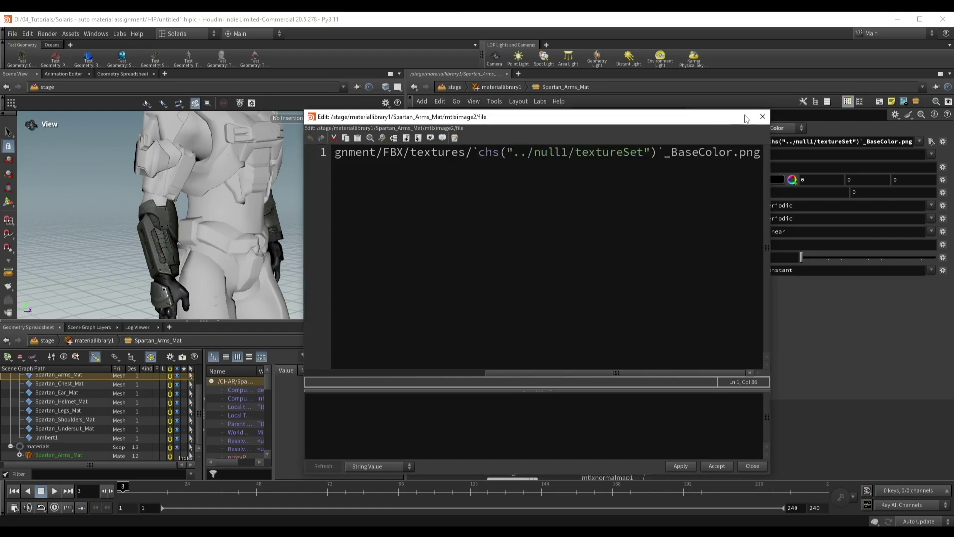
click(762, 117)
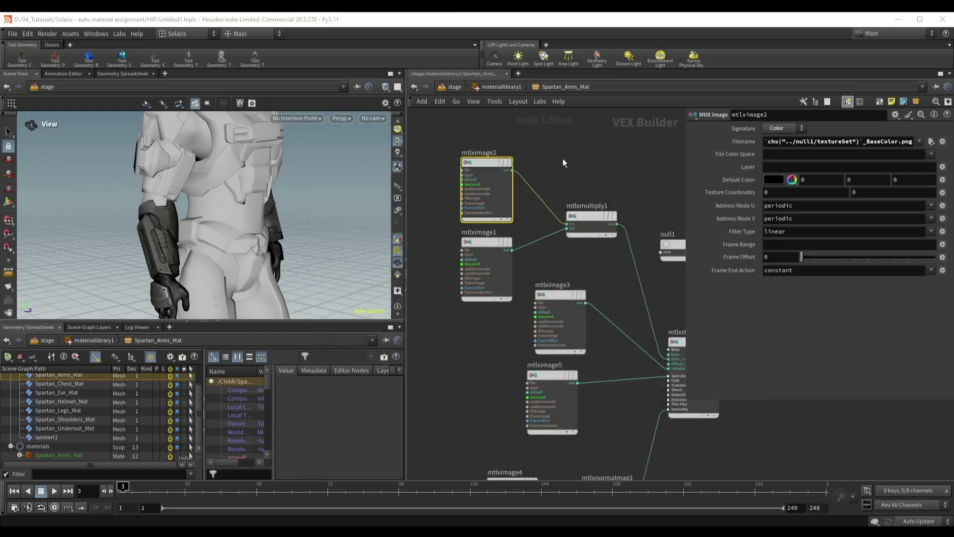
- Duplicate the Spartan_Arms_Mat subnetwork inside materiallibrary1 and rename the copy Spartan_Chest_Mat
drag(213, 231, 193, 200)
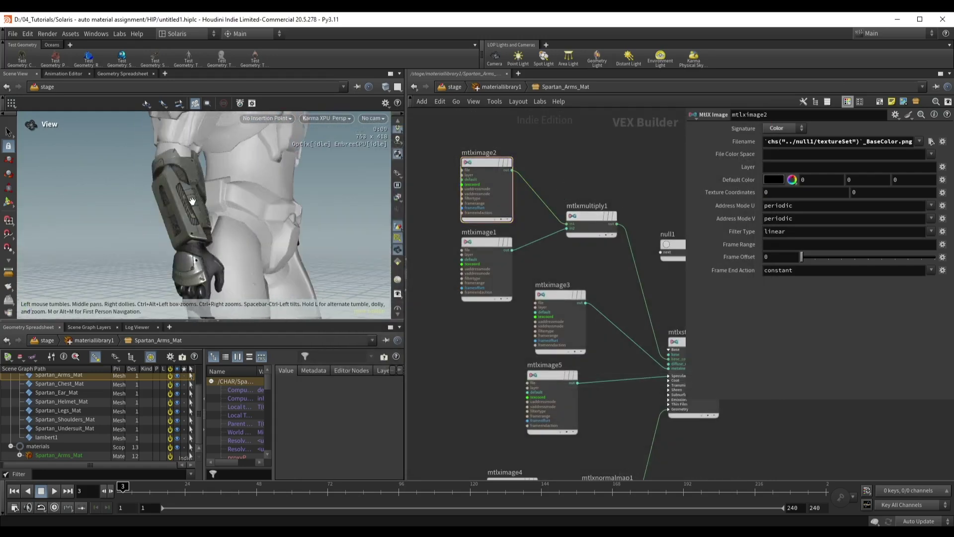
key(u)
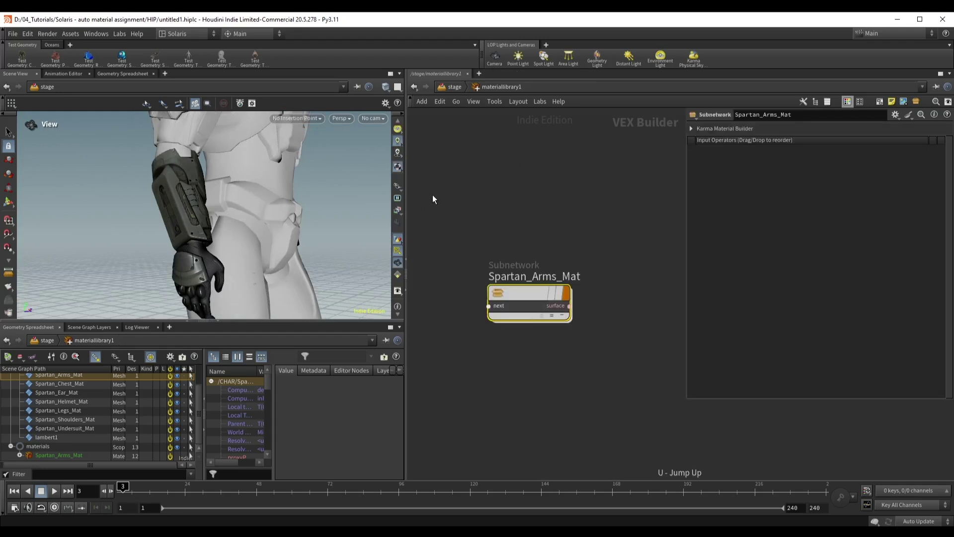
mouse_move(528, 229)
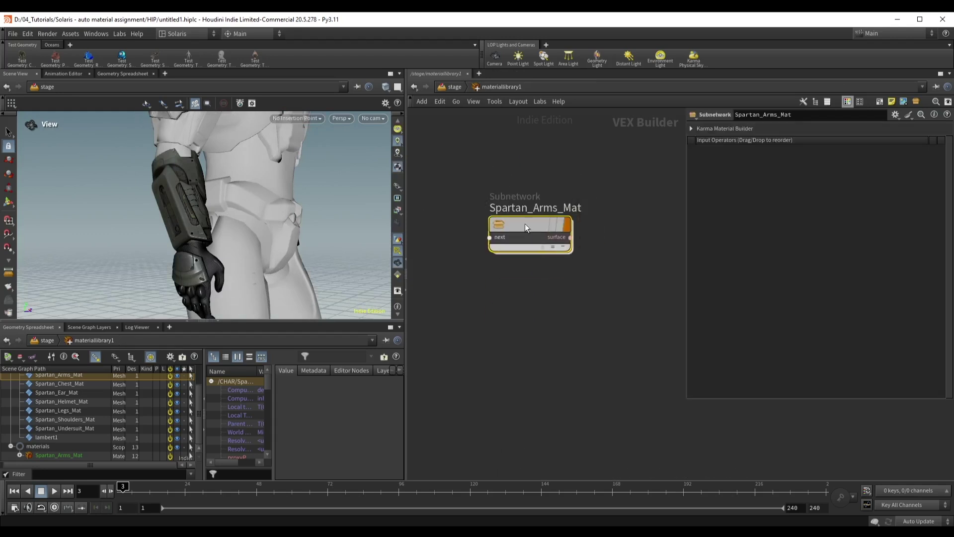
alt+drag(525, 223, 552, 295)
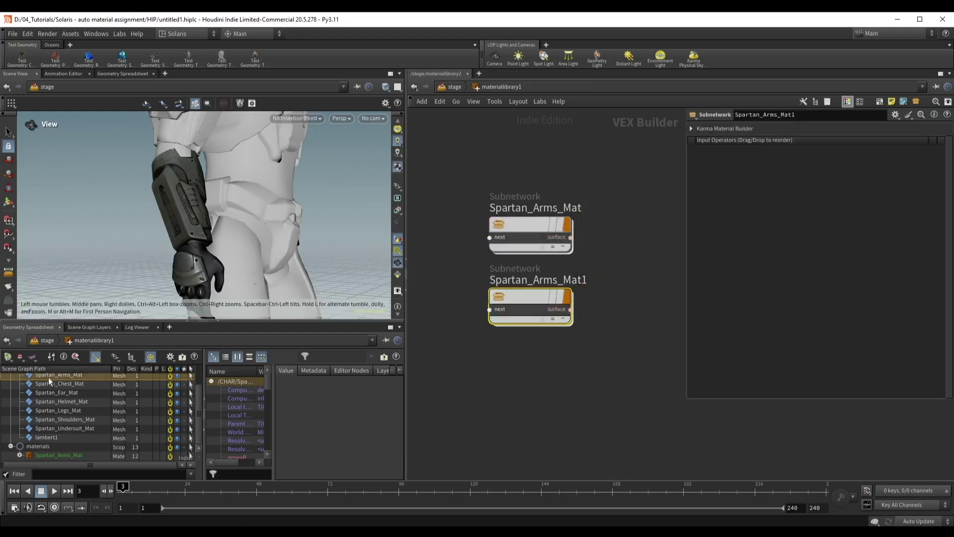
scroll(48, 388, up, 2)
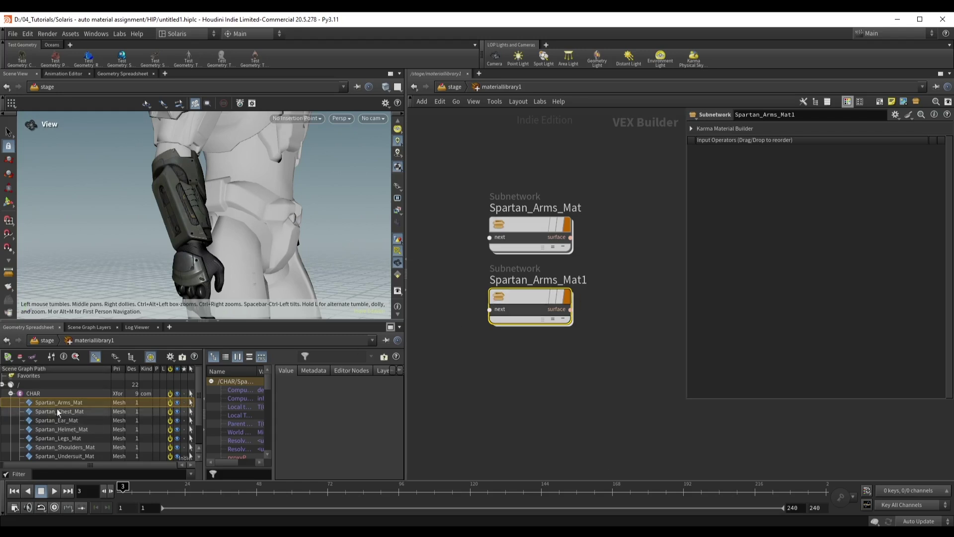
double_click(538, 280)
drag(538, 279, 625, 288)
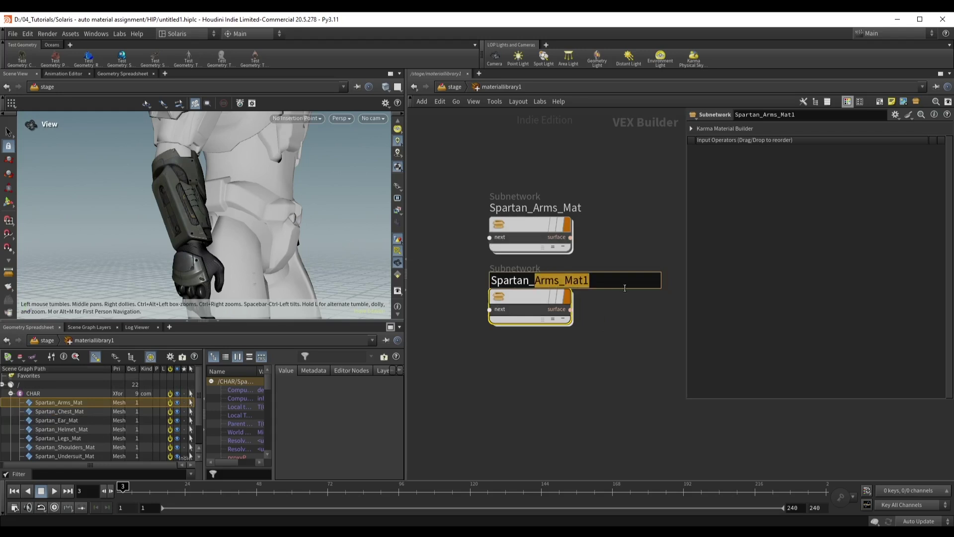
text(Chest_Mat)
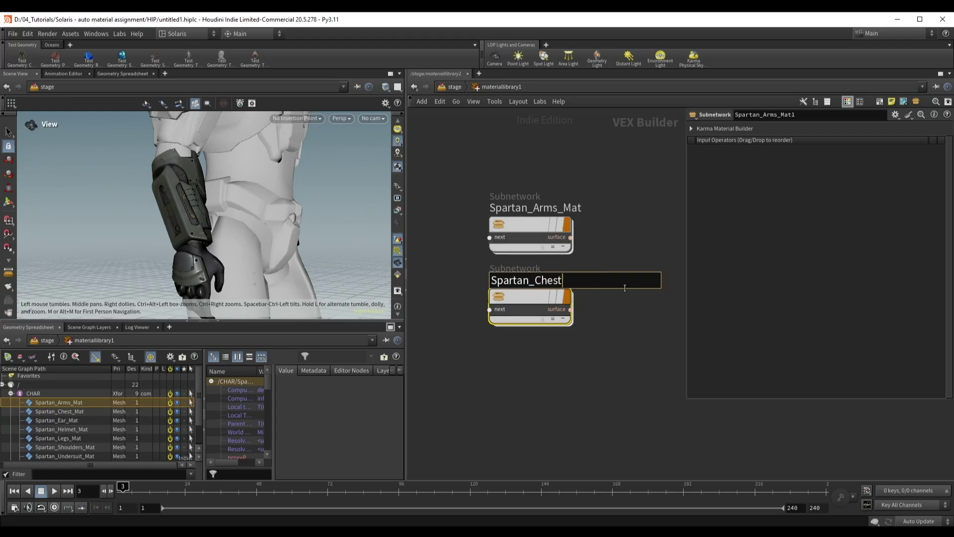
key(Return)
- Duplicate the Spartan_Chest_Mat subnetwork below the original and rename the copy Spartan_Ear_Mat
alt+drag(508, 276, 601, 328)
double_click(522, 331)
text(Ear_Mat)
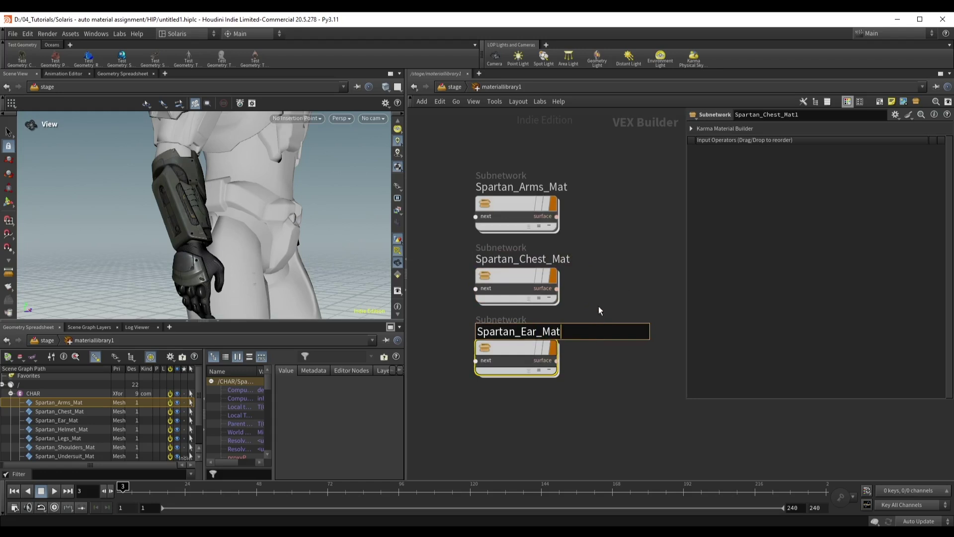
key(Return)
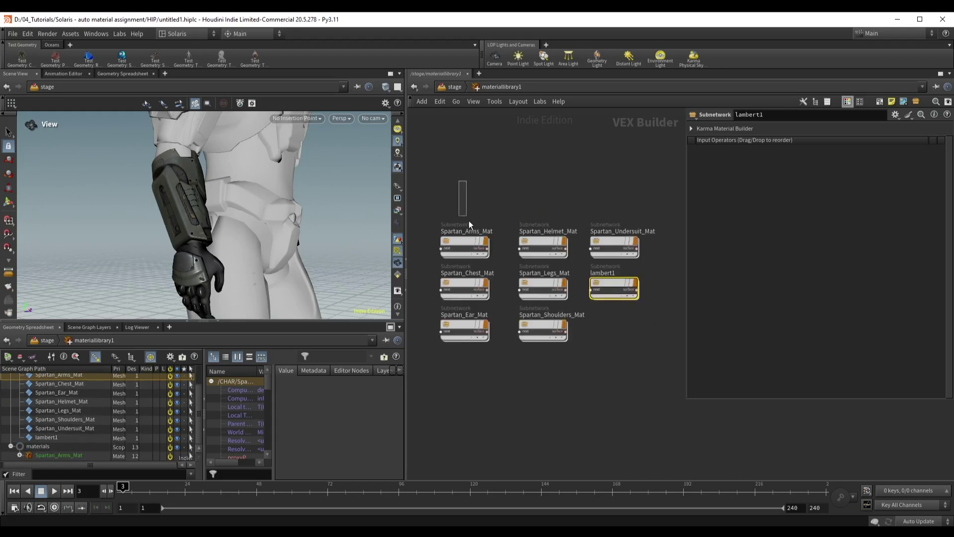
- Return to the stage level and auto-fill materiallibrary1 with all the material subnetworks
drag(469, 224, 636, 368)
key(u)
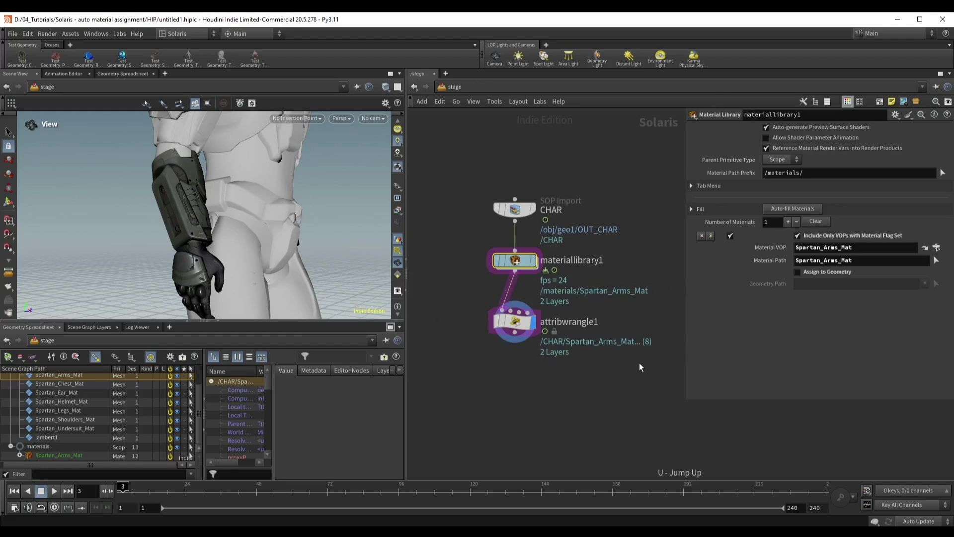
click(802, 211)
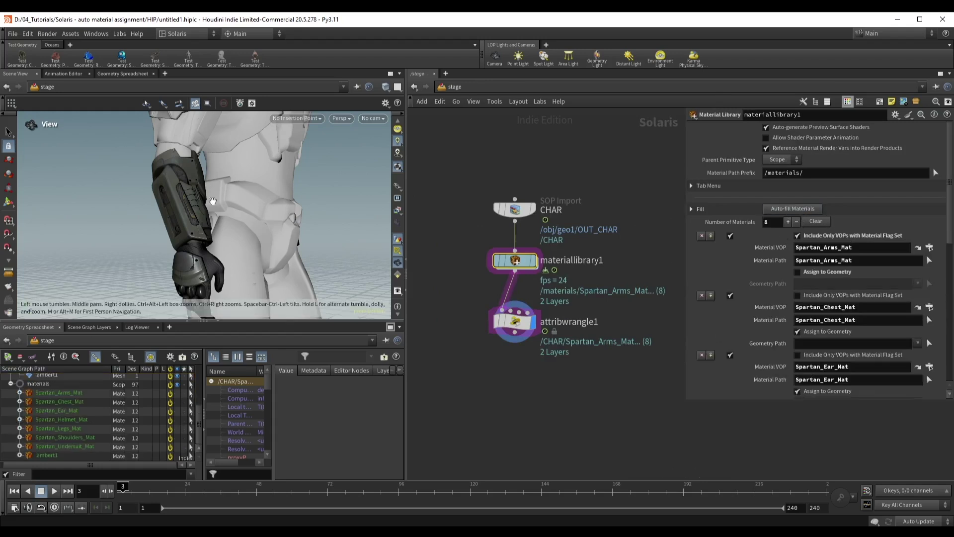
- Render the character in the viewport with Karma XPU and restart the render to check the bound materials
click(517, 321)
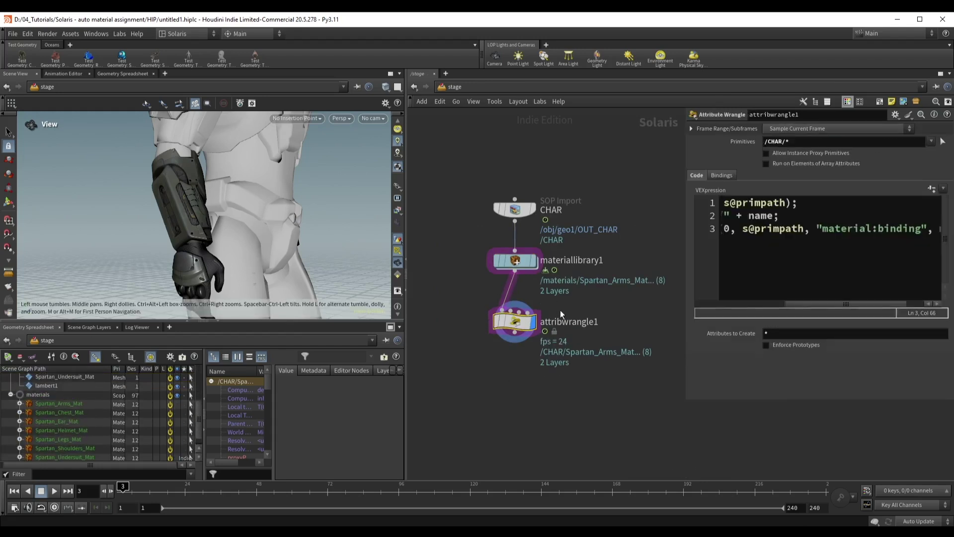
drag(263, 233, 228, 217)
click(342, 119)
click(348, 152)
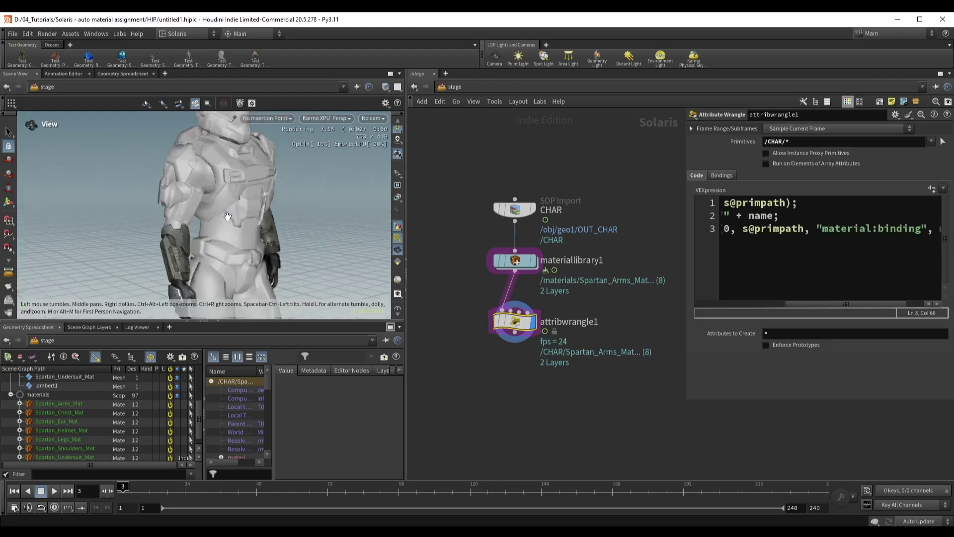
click(333, 118)
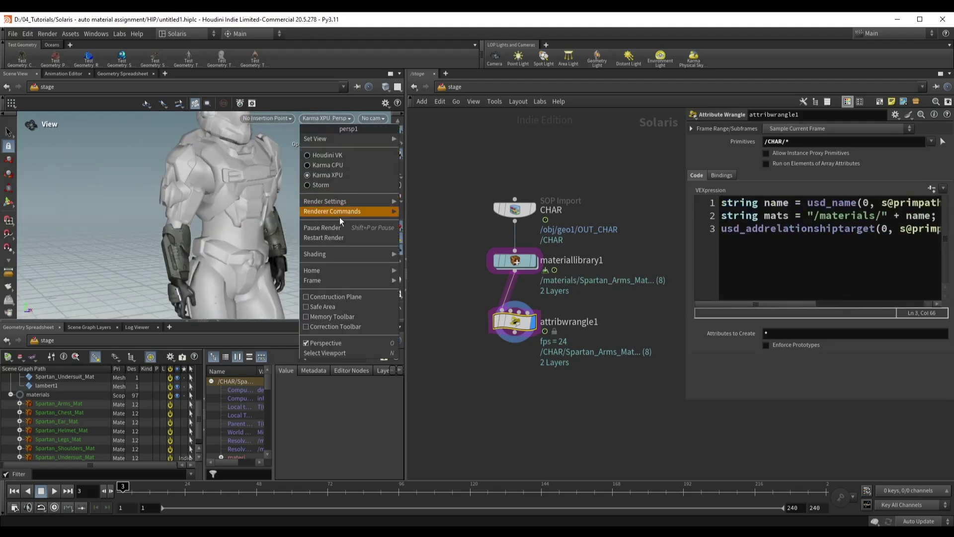
click(336, 237)
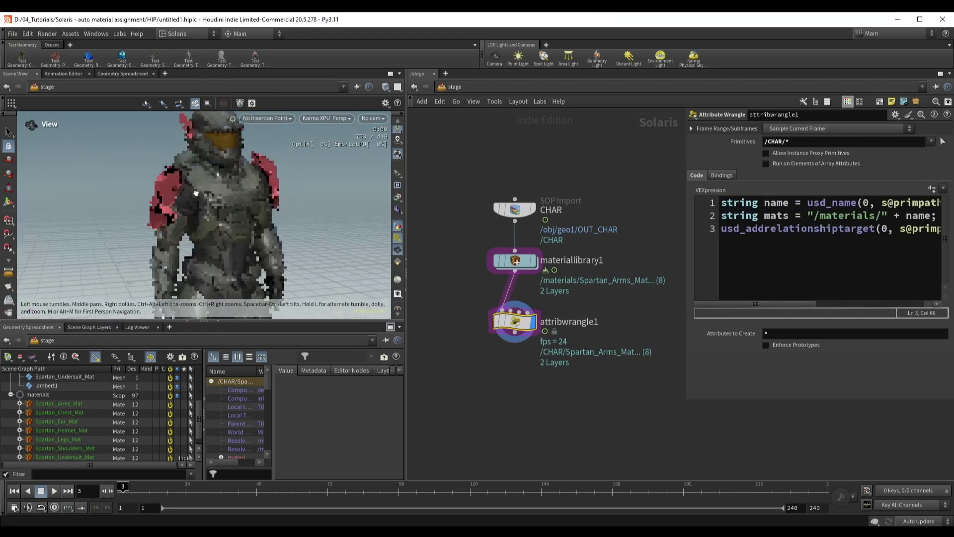
drag(213, 196, 216, 193)
- Add a Karma Physical Sky node after attribwrangle1 in the stage network
key(Tab)
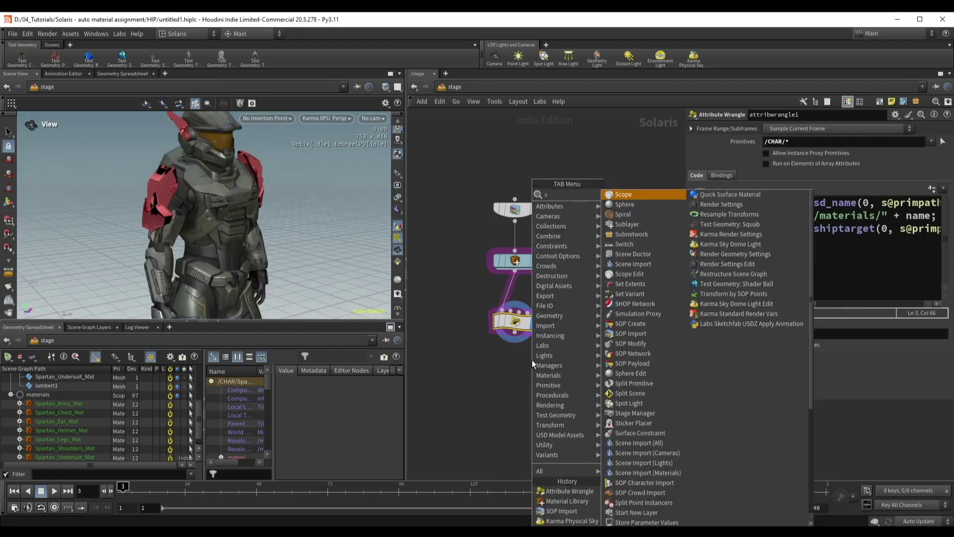
text(sky)
key(Return)
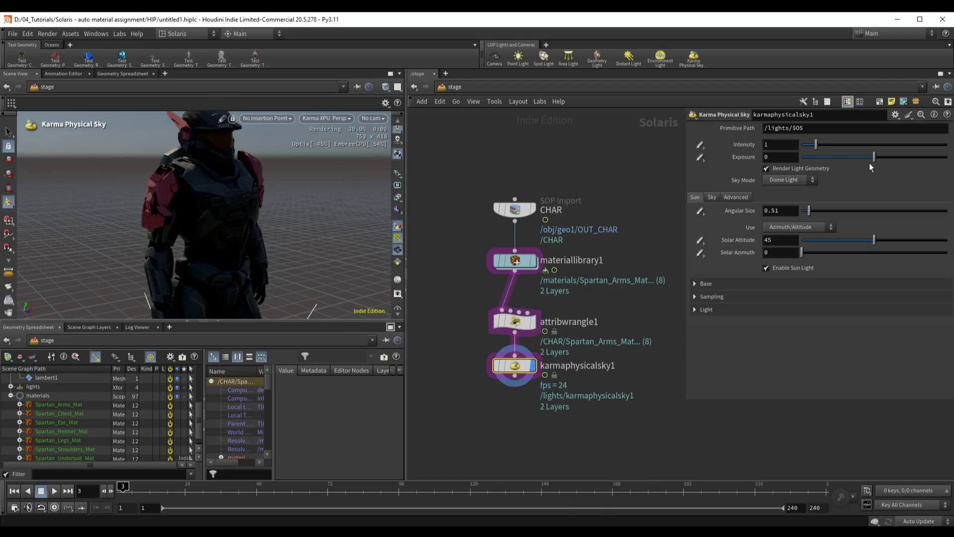
- Set the physical sky's exposure to 3 and its solar azimuth to 123, then view the character's upper body
click(780, 156)
text(3)
key(Return)
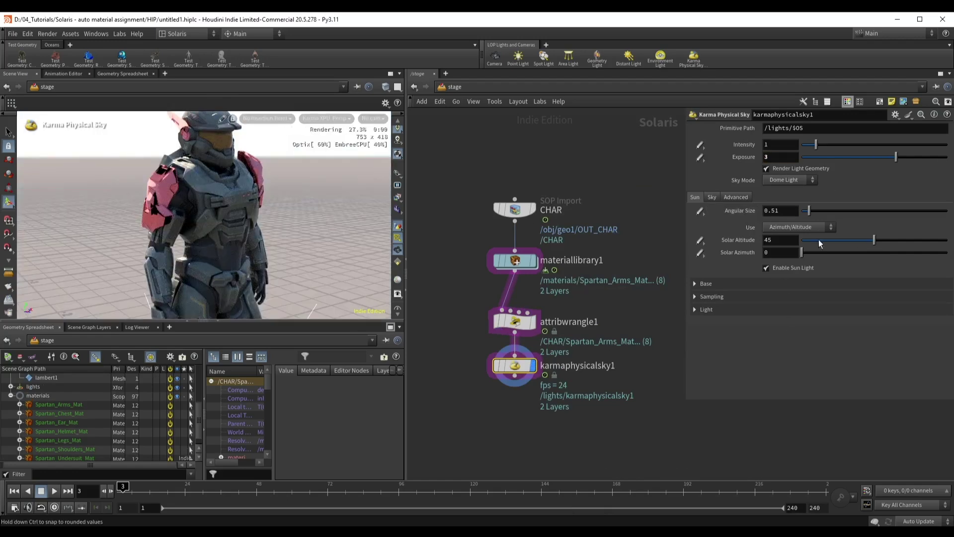
drag(878, 252, 852, 253)
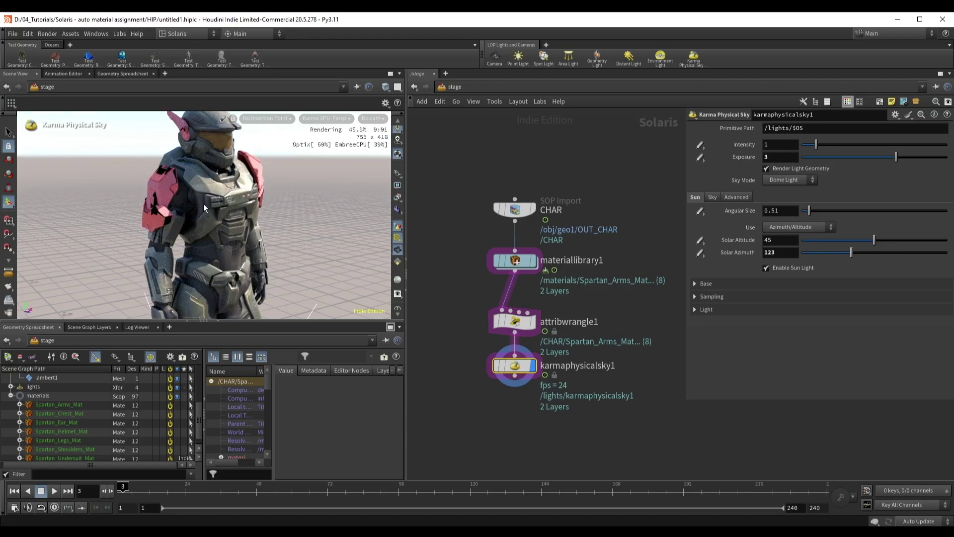
key(Escape)
drag(159, 199, 169, 125)
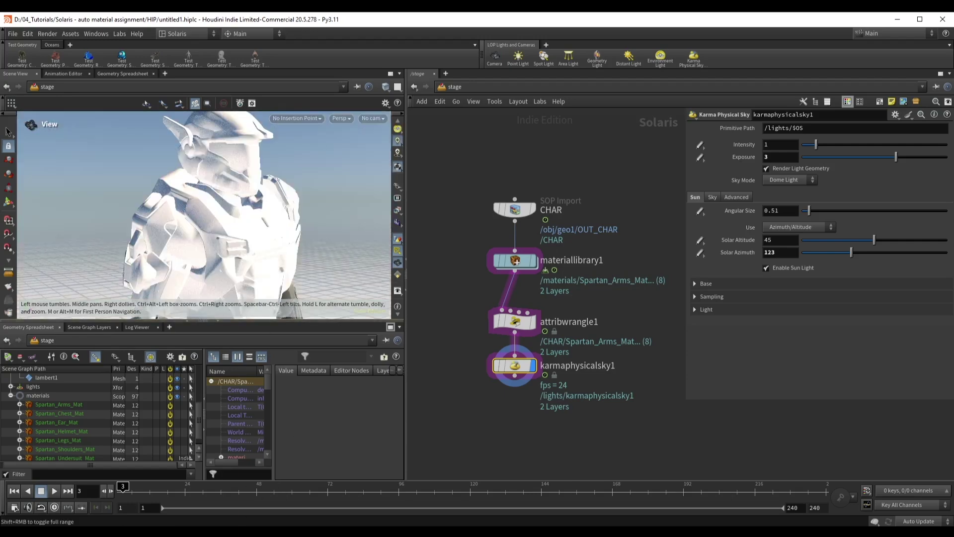
- Identify the Spartan_Shoulders_Mat mesh in the scene graph and compare its name with the texture files in the File Explorer textures folder
key(alt+Tab)
scroll(190, 406, up, 3)
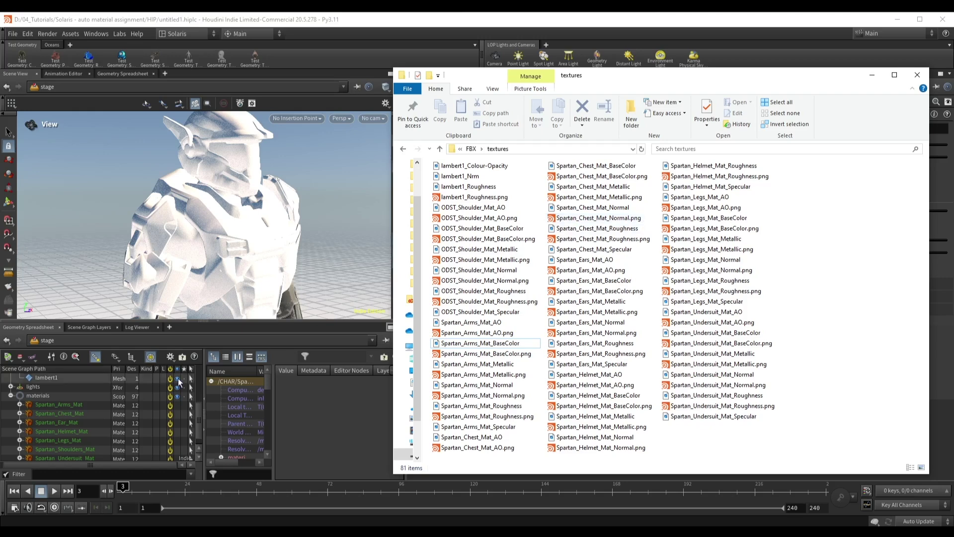
click(200, 404)
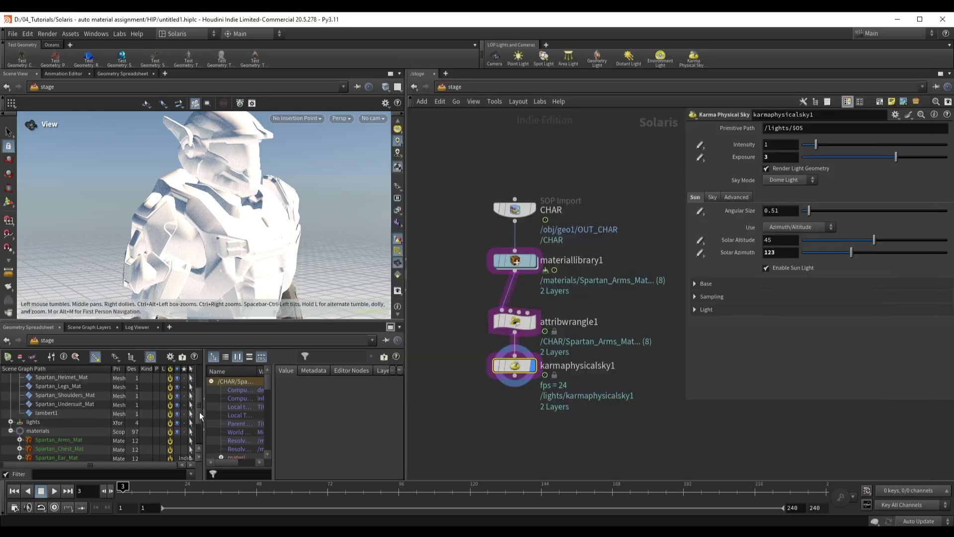
scroll(200, 415, up, 3)
drag(179, 224, 164, 226)
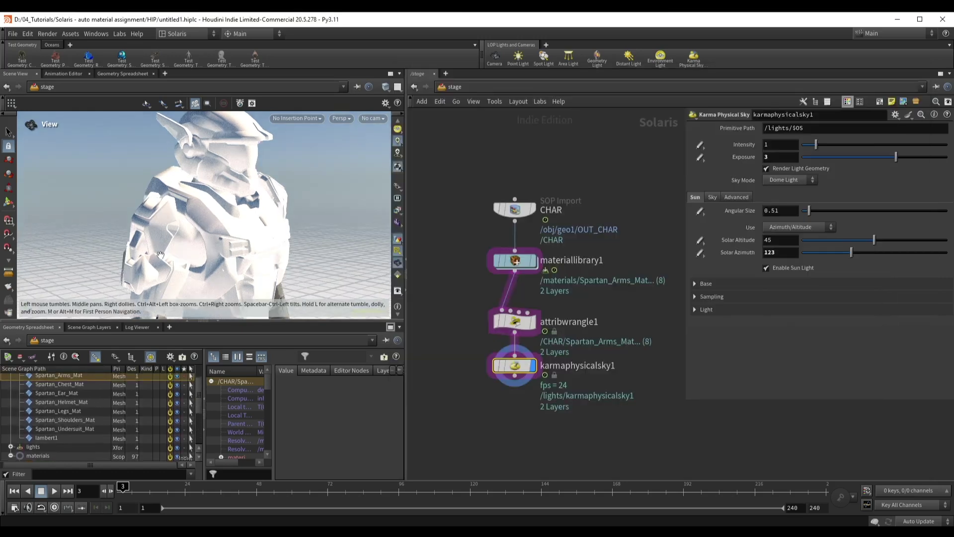
click(45, 421)
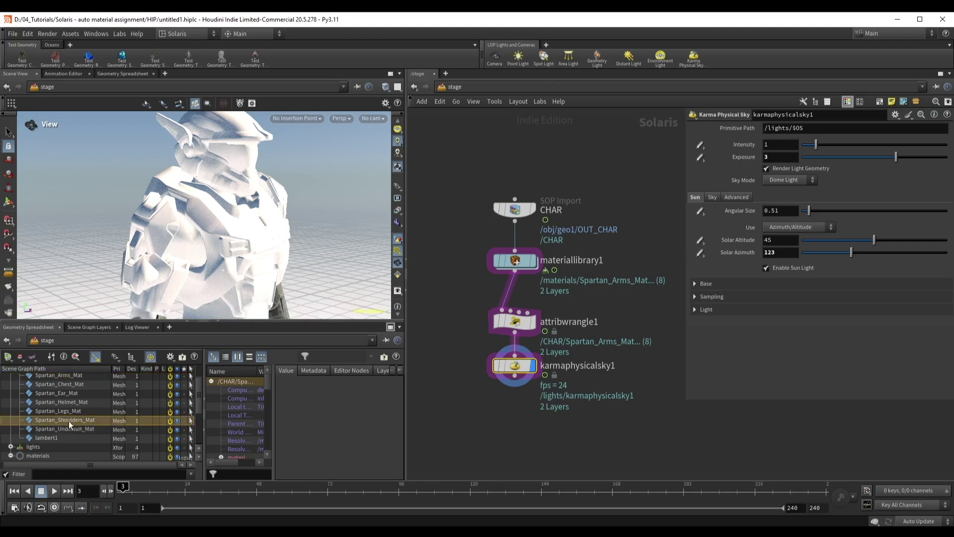
click(171, 421)
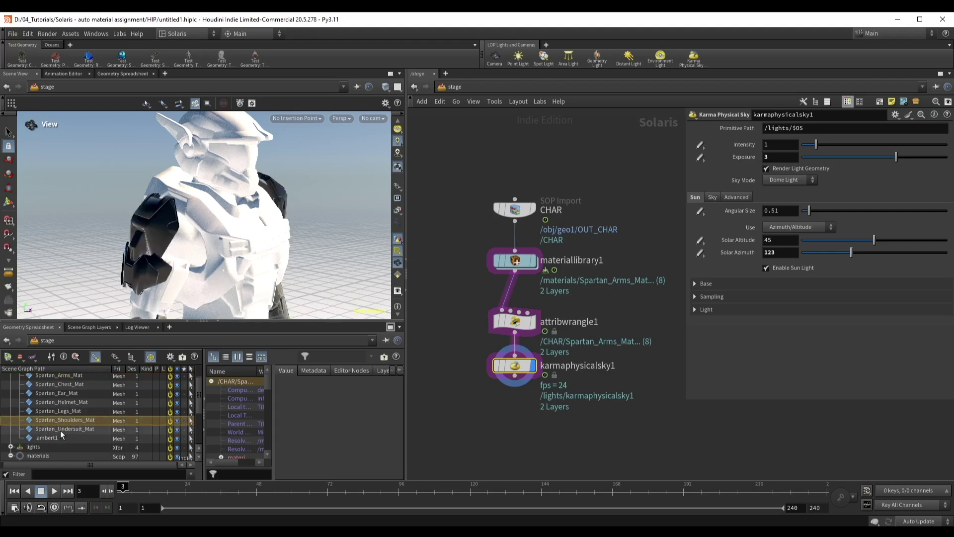
key(alt+Tab)
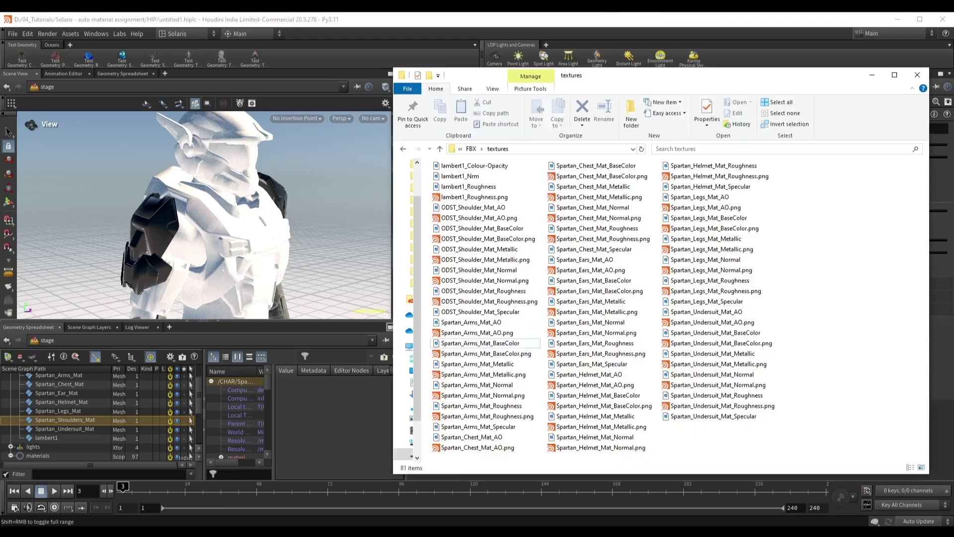
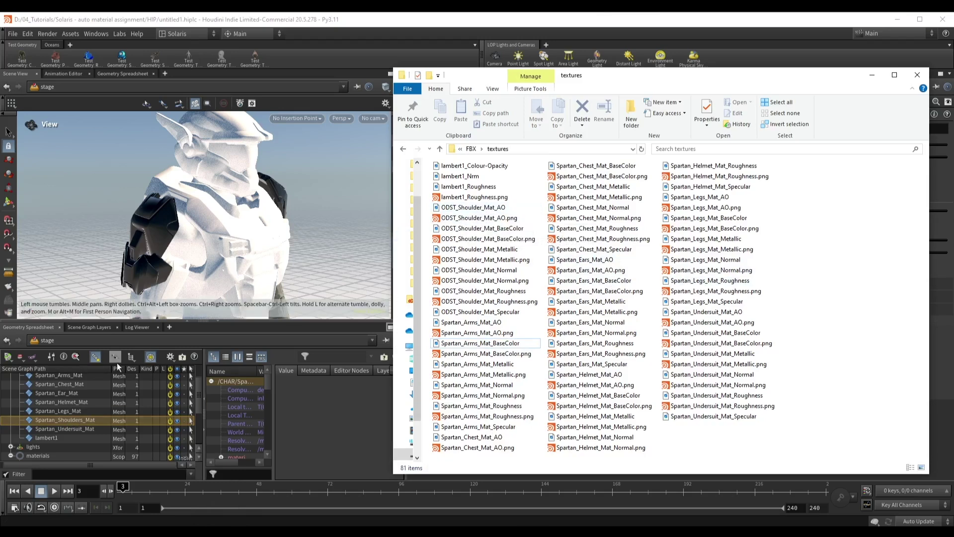
click(285, 23)
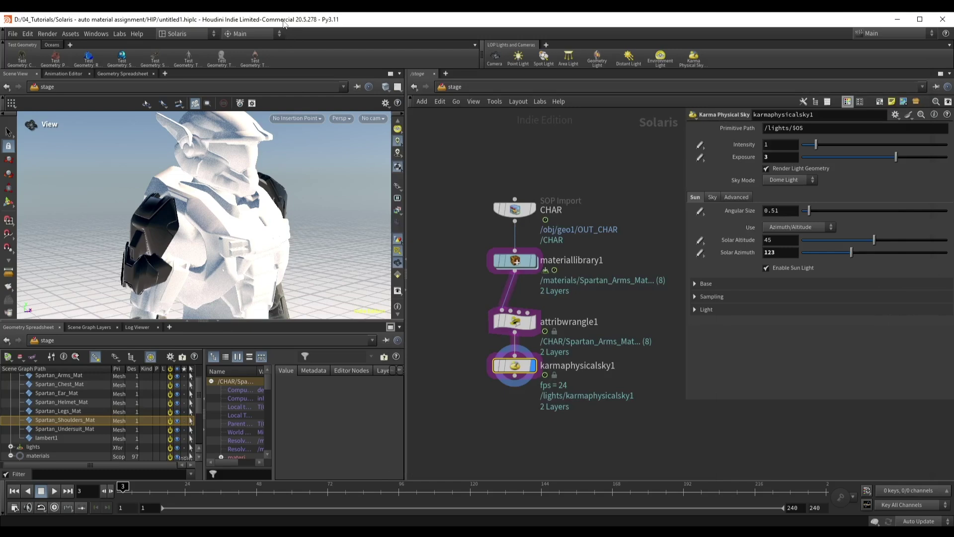
- Open materiallibrary1's network and examine the Spartan_Shoulders_Mat subnetwork's name against the scene graph mesh names
double_click(515, 261)
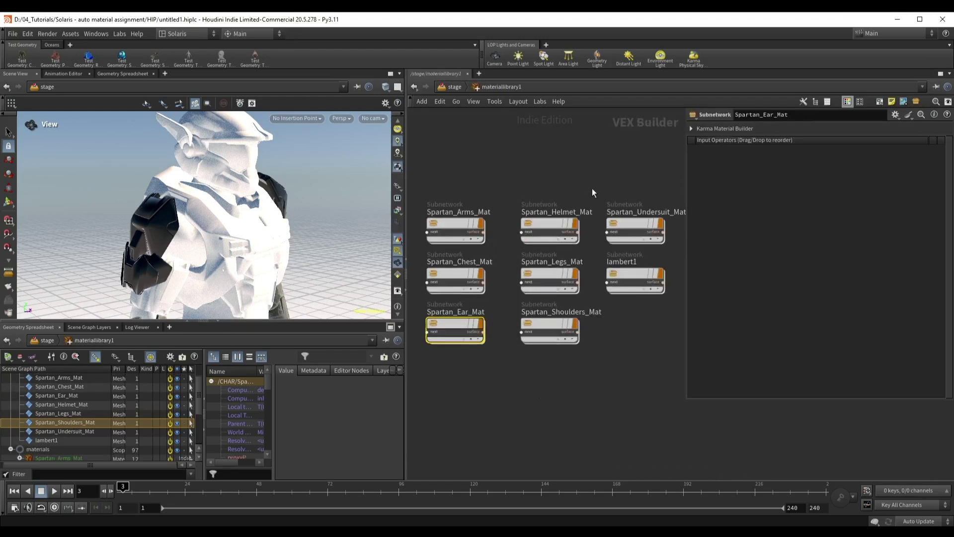
scroll(577, 174, up, 1)
scroll(531, 323, up, 2)
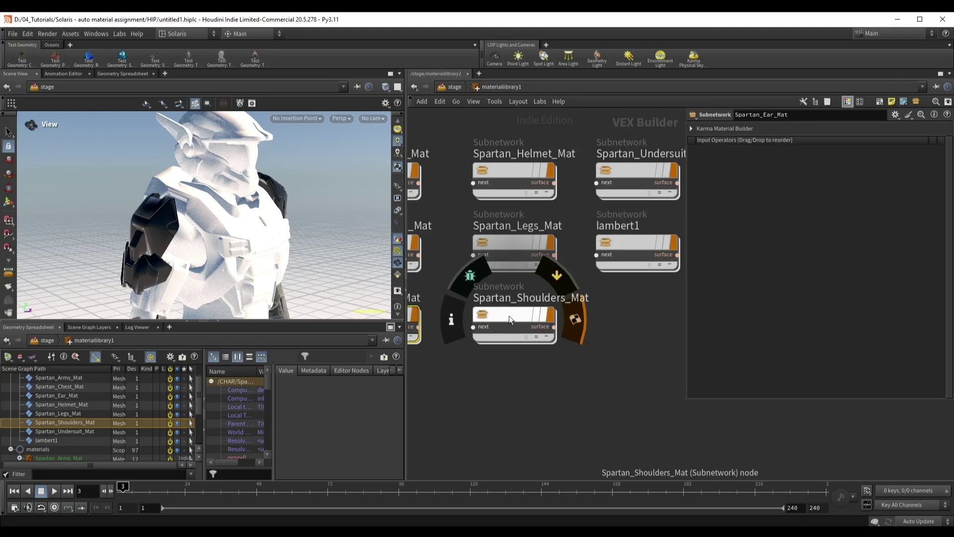
drag(630, 374, 591, 298)
double_click(498, 298)
click(620, 340)
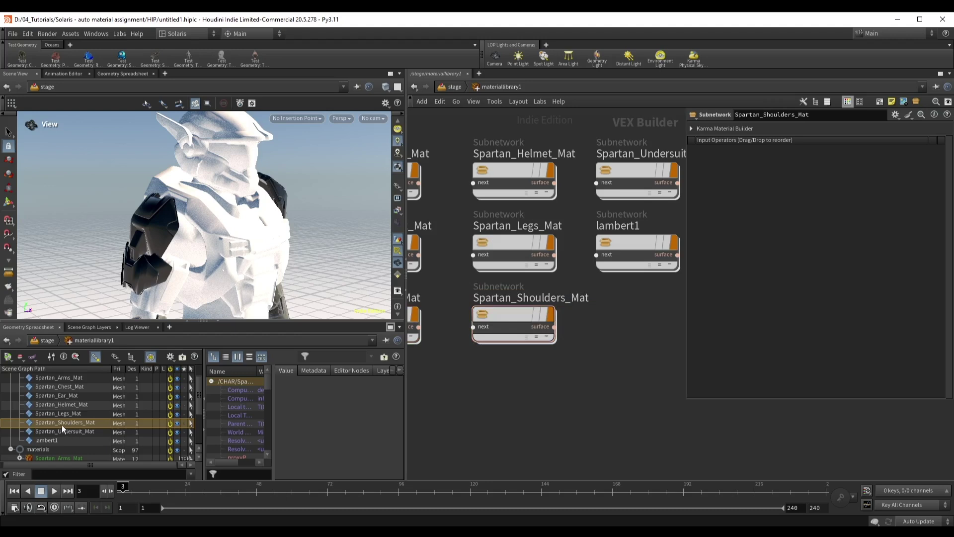
- Open the Spartan_Shoulders_Mat subnetwork and examine mtlximage2's texture filename and null1's textureSet expression
double_click(515, 308)
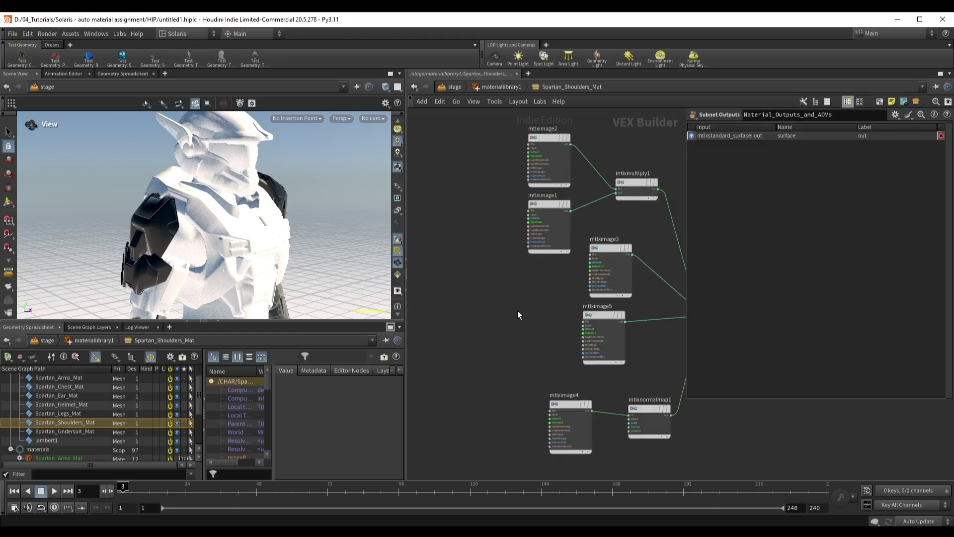
click(494, 178)
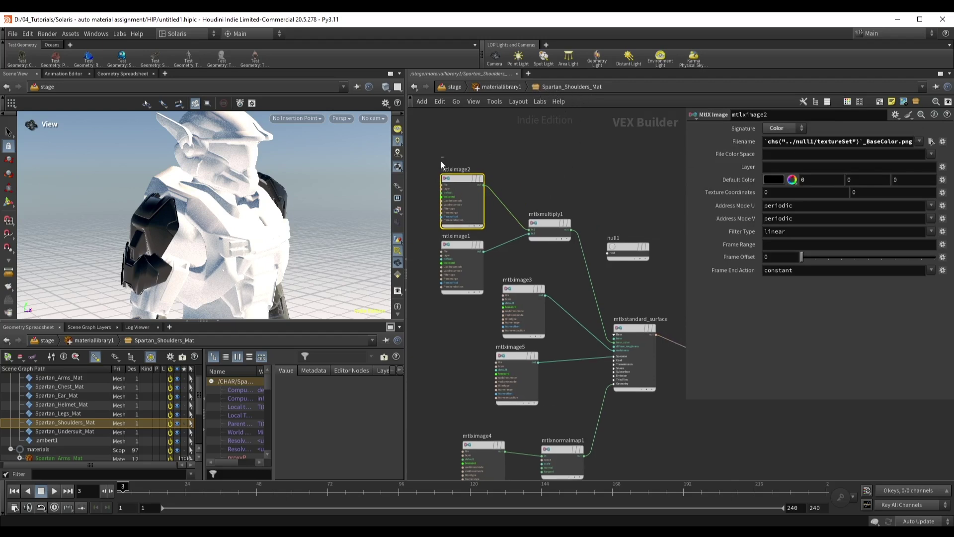
drag(812, 141, 914, 142)
click(746, 141)
drag(767, 141, 913, 141)
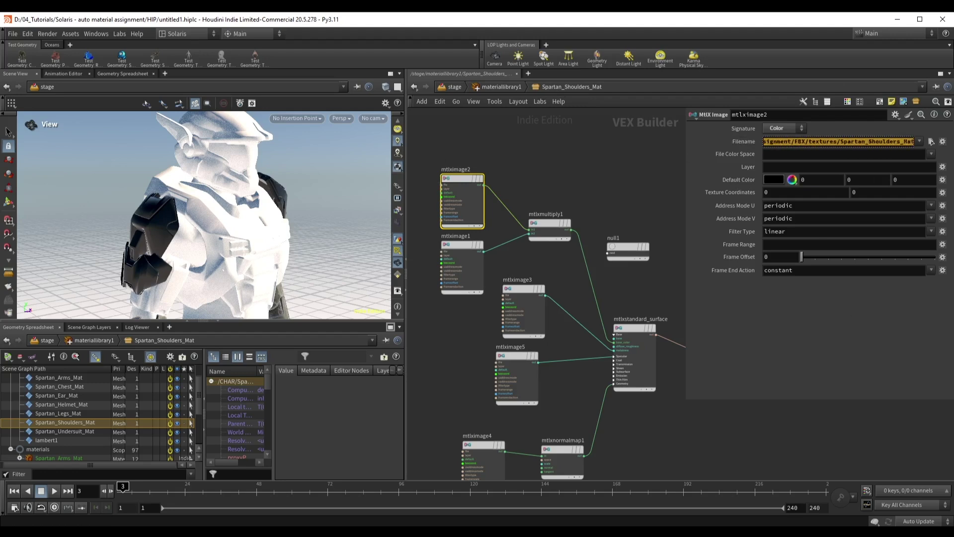
click(848, 141)
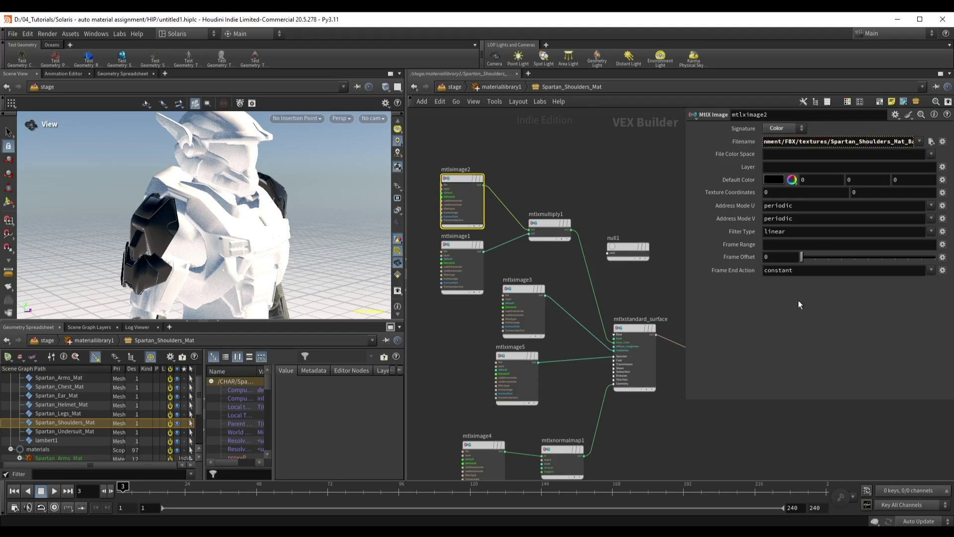
middle_drag(632, 201, 571, 180)
drag(543, 213, 602, 261)
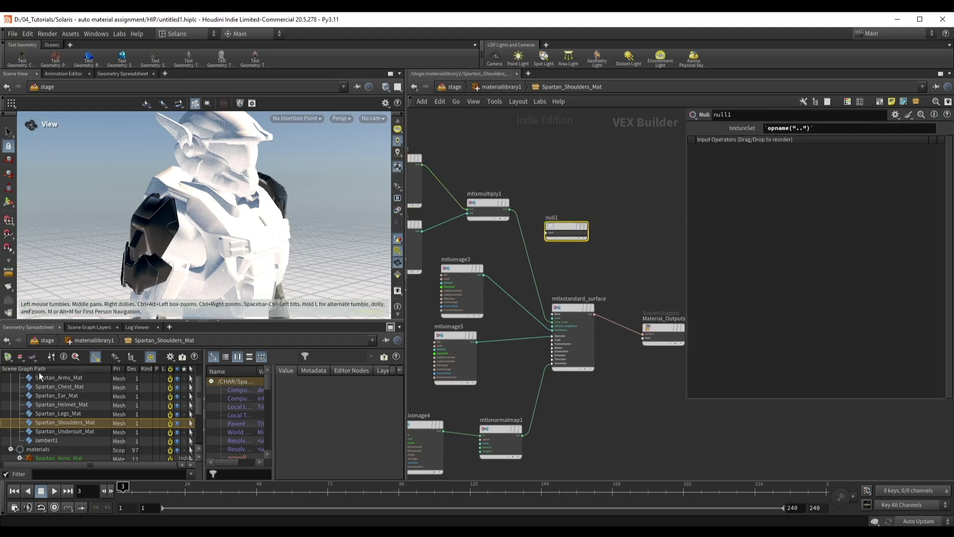
scroll(567, 226, up, 3)
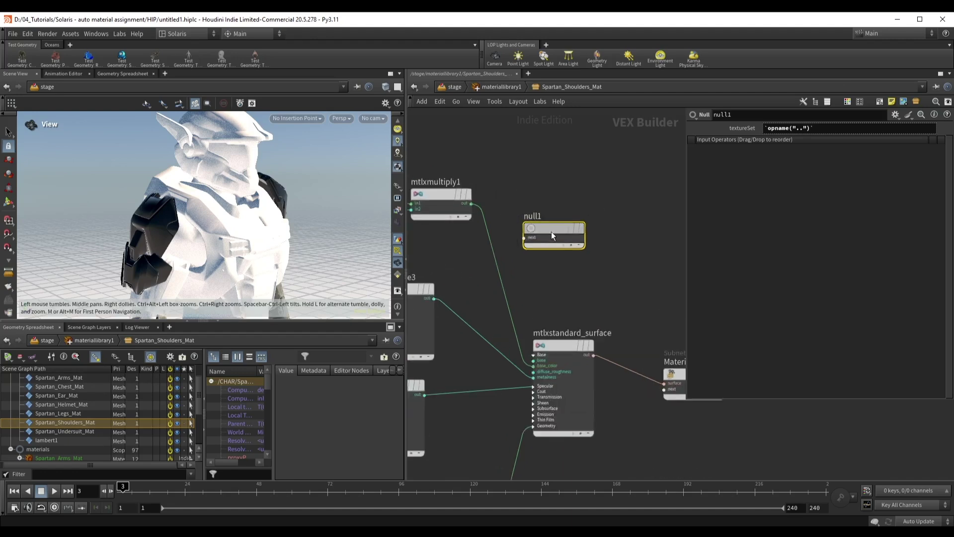
drag(507, 198, 597, 284)
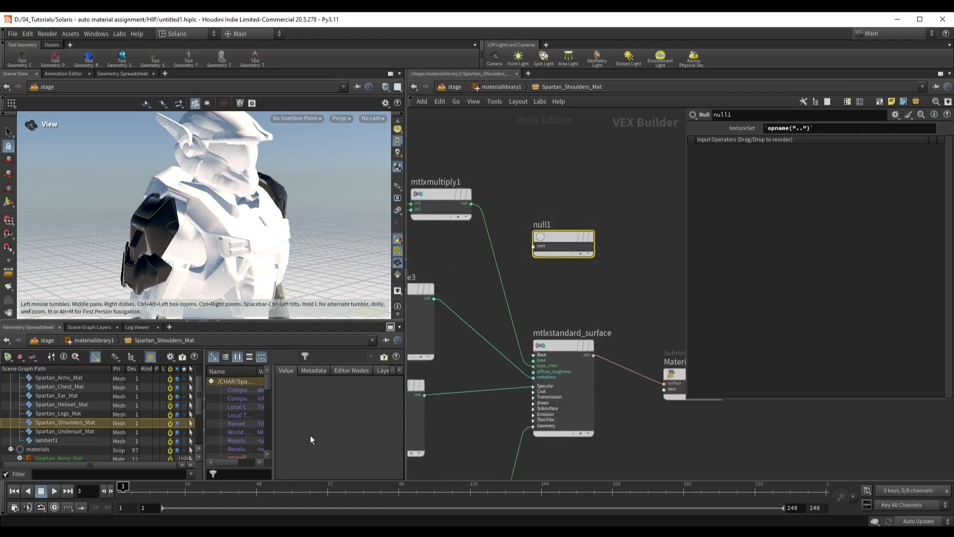
- Switch to File Explorer and copy the prefix ODST_Shoulder_Mat from the shoulder AO texture's file name
key(alt+Tab)
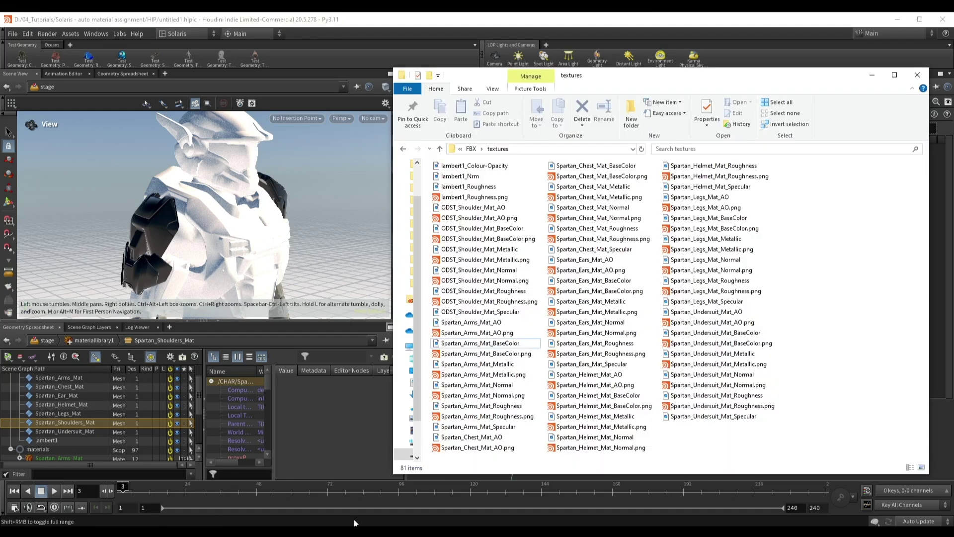
click(470, 209)
click(468, 209)
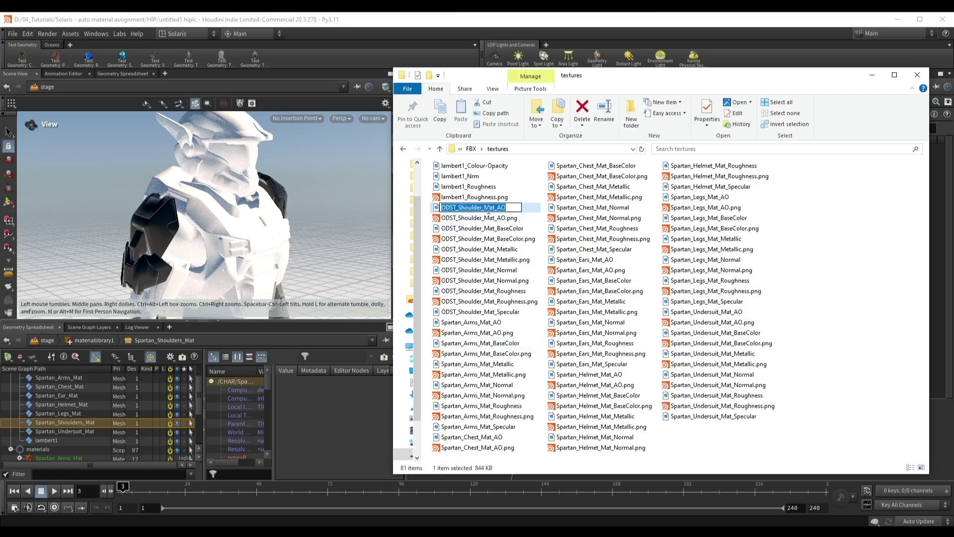
drag(493, 209, 440, 209)
key(ctrl+c)
- Back in Houdini, replace null1's textureSet expression with ODST_Shoulder_Mat and view the character's shoulders
click(459, 39)
click(804, 129)
key(ctrl+v)
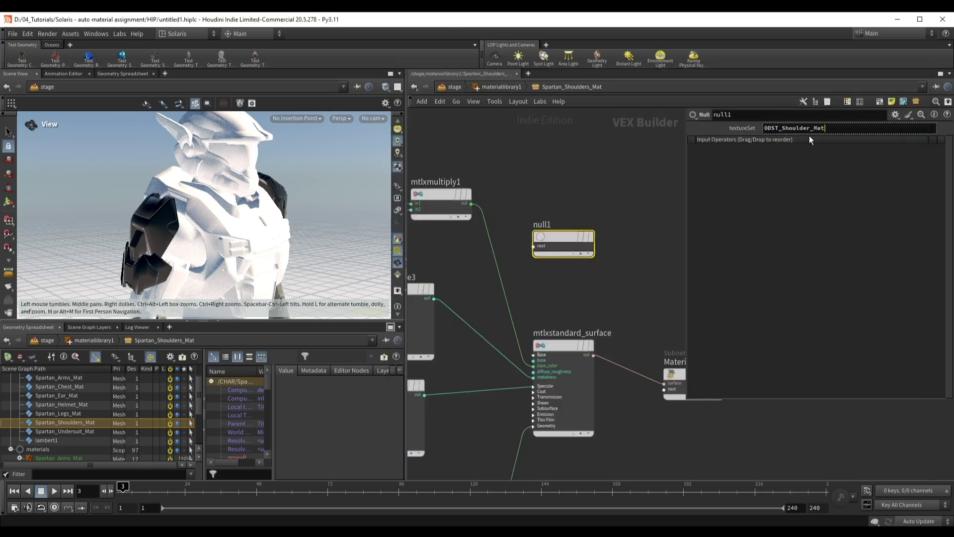
key(Return)
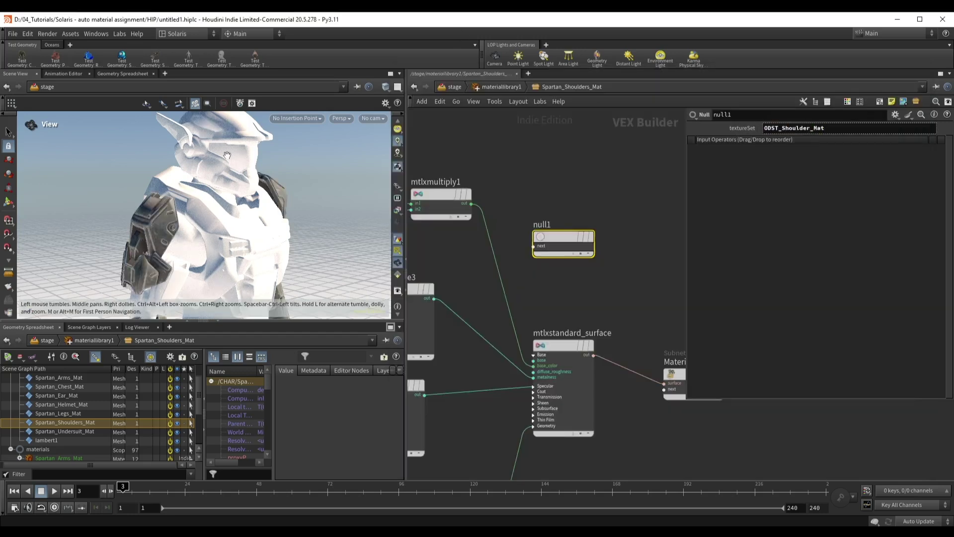
mouse_move(205, 197)
mouse_down()
mouse_move(204, 206)
mouse_move(191, 200)
mouse_move(169, 217)
mouse_up()
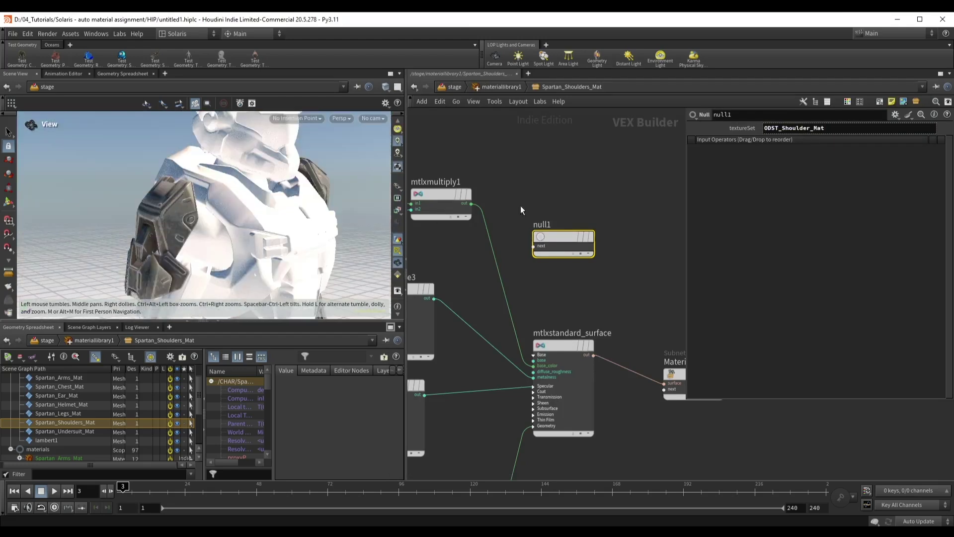
- Open the Spartan_Ear_Mat subnetwork and compare the Spartan_Ear_Mat mesh name with the texture files in File Explorer
key(u)
drag(198, 198, 194, 175)
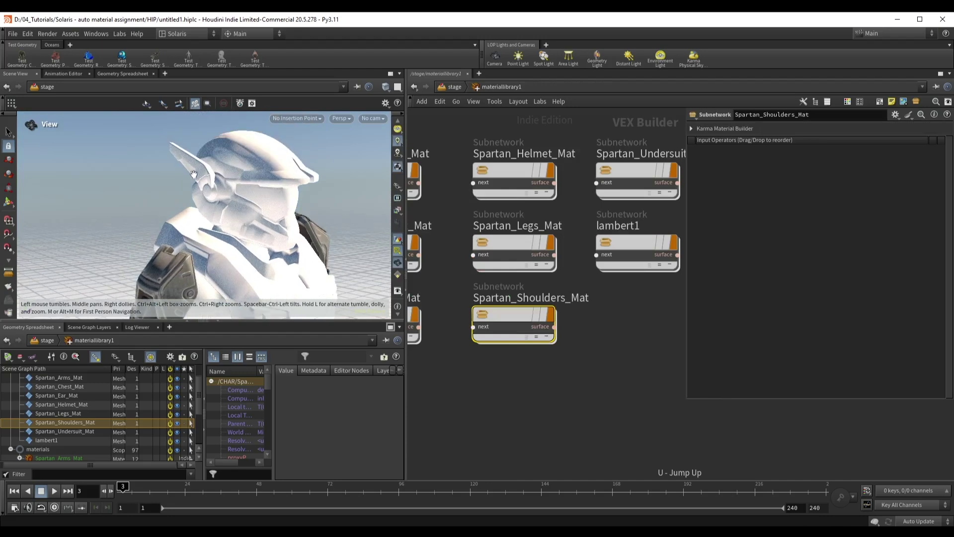
key(h)
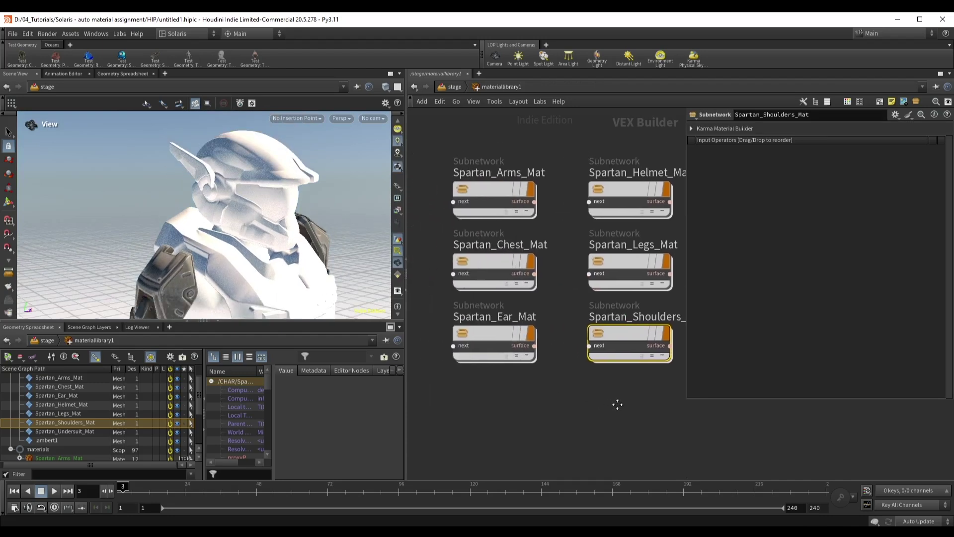
double_click(512, 329)
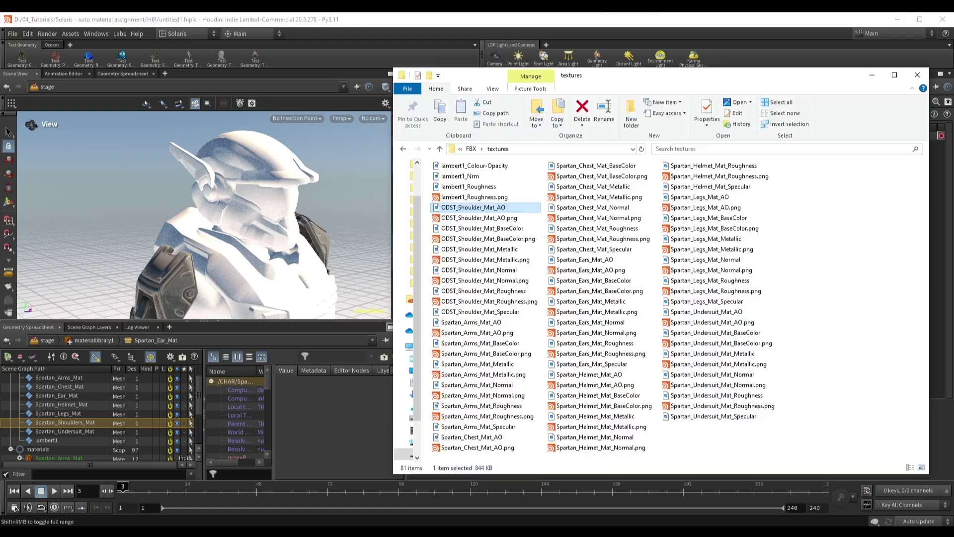
key(alt+Tab)
scroll(71, 400, down, 1)
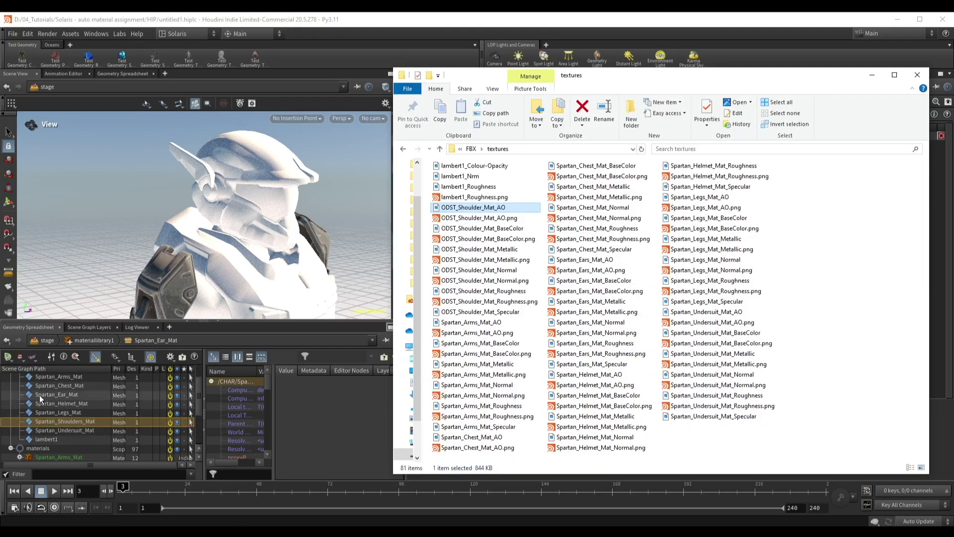
- Copy Spartan_Ears_Mat_ from the ears BaseColor file name and set it as null1's textureSet in the Spartan_Ear_Mat material
click(585, 282)
click(585, 281)
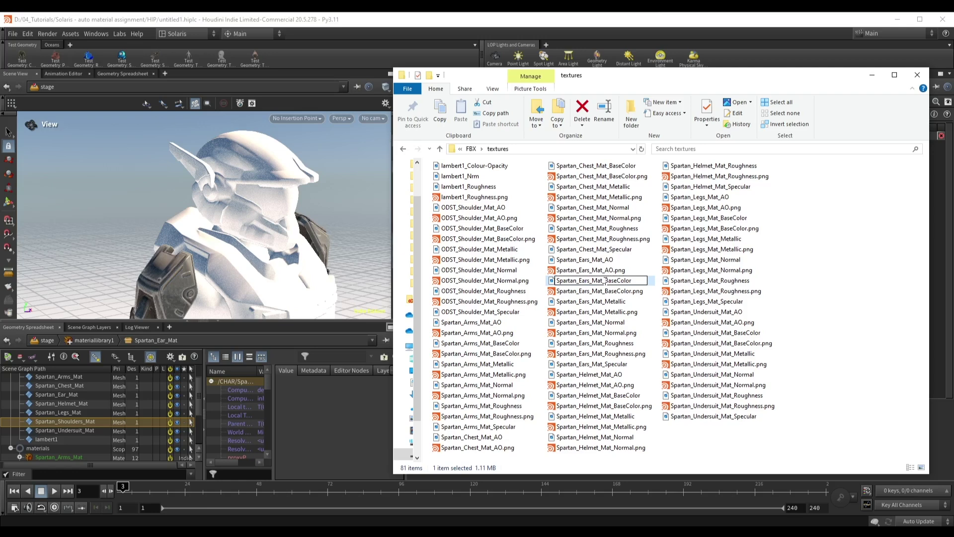
drag(605, 281, 555, 281)
key(ctrl+c)
key(alt+Tab)
click(805, 128)
key(ctrl+v)
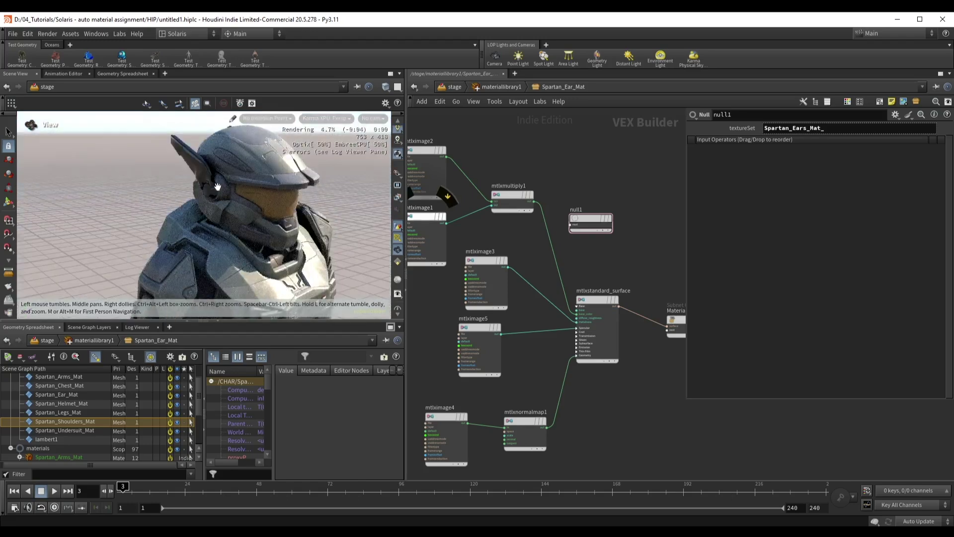
drag(210, 173, 236, 232)
- Return to the stage network and review attribwrangle1's material-binding VEX code in an enlarged expression editor
key(u)
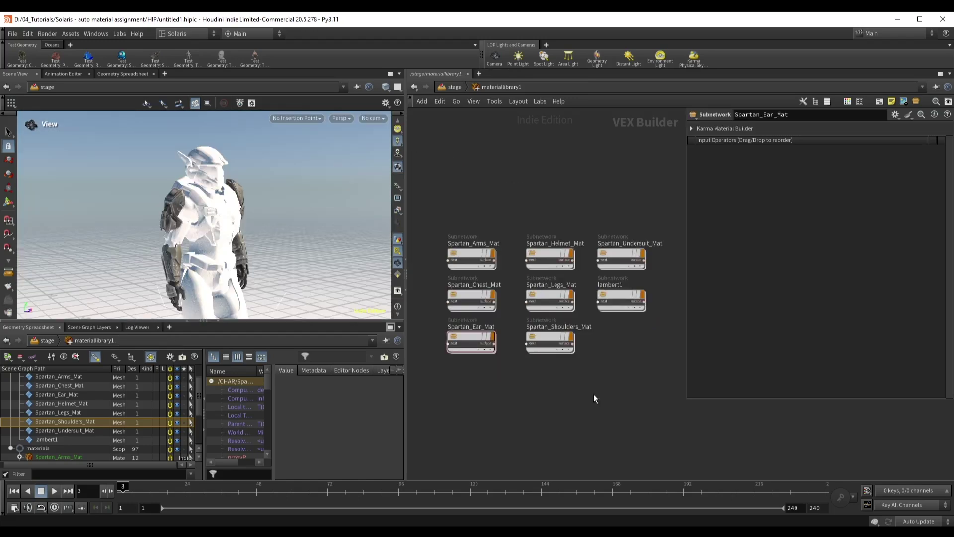
key(u)
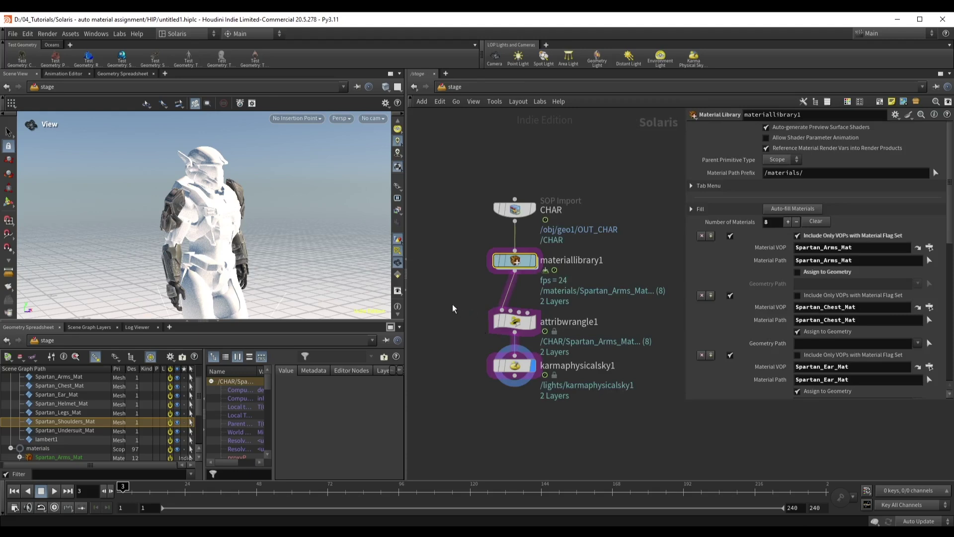
click(514, 319)
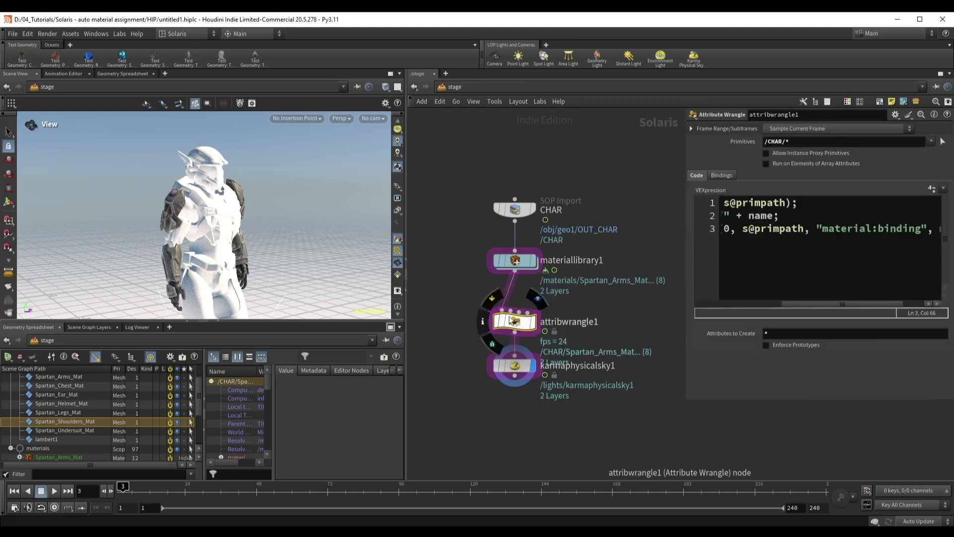
drag(821, 304, 745, 304)
click(797, 218)
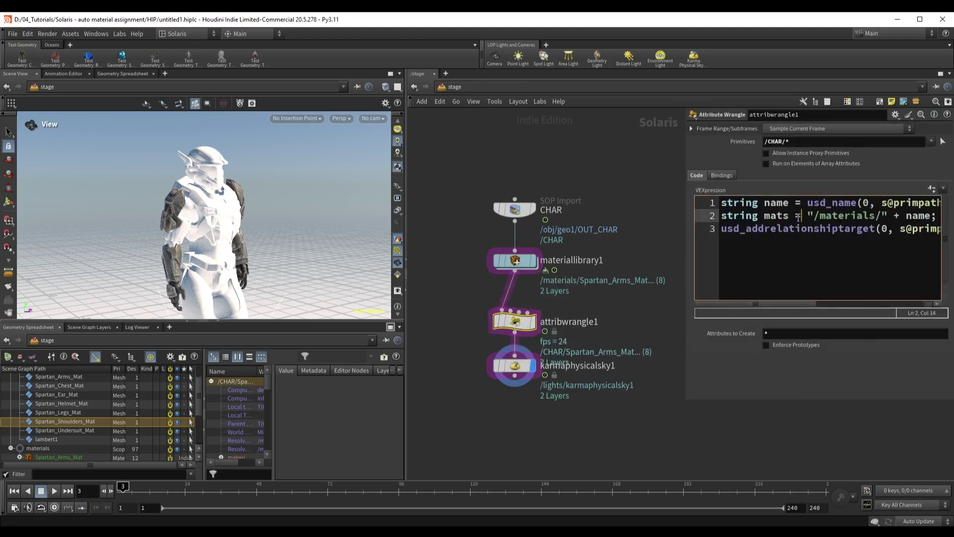
key(alt+e)
drag(768, 477, 911, 493)
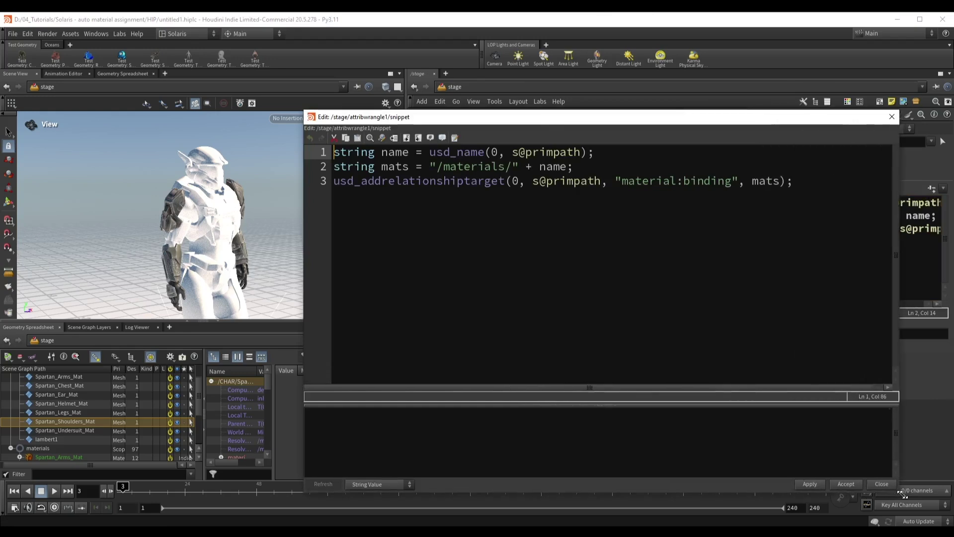
drag(825, 183, 306, 151)
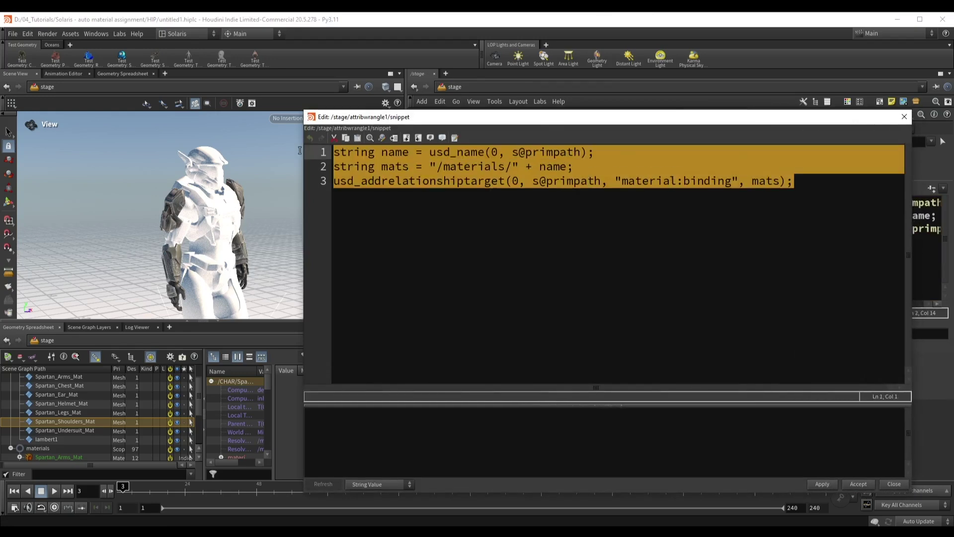
click(443, 181)
click(739, 180)
key(ctrl+a)
click(431, 181)
click(904, 117)
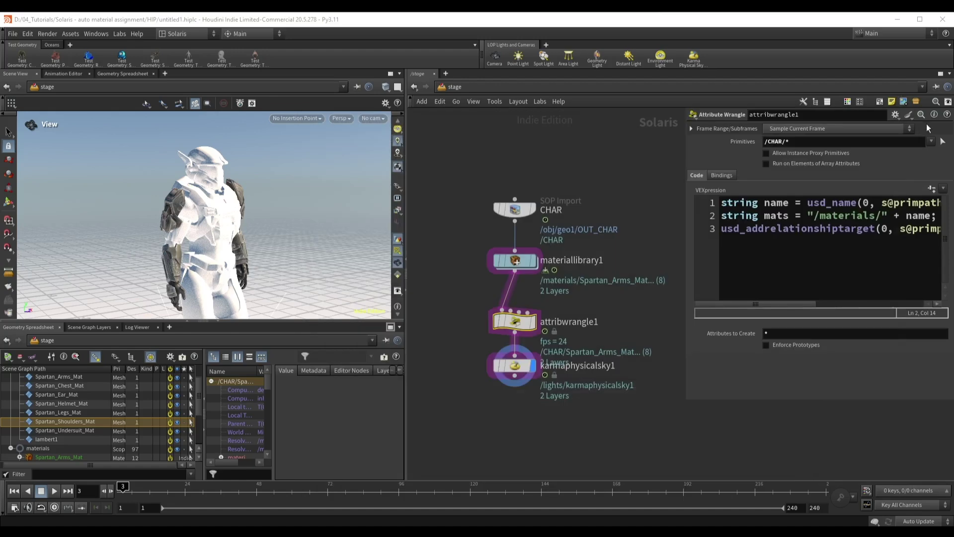
- Save attribwrangle1's settings as a preset named "auto materials" in $HOUDINI_USER_PREF_DIR
click(897, 115)
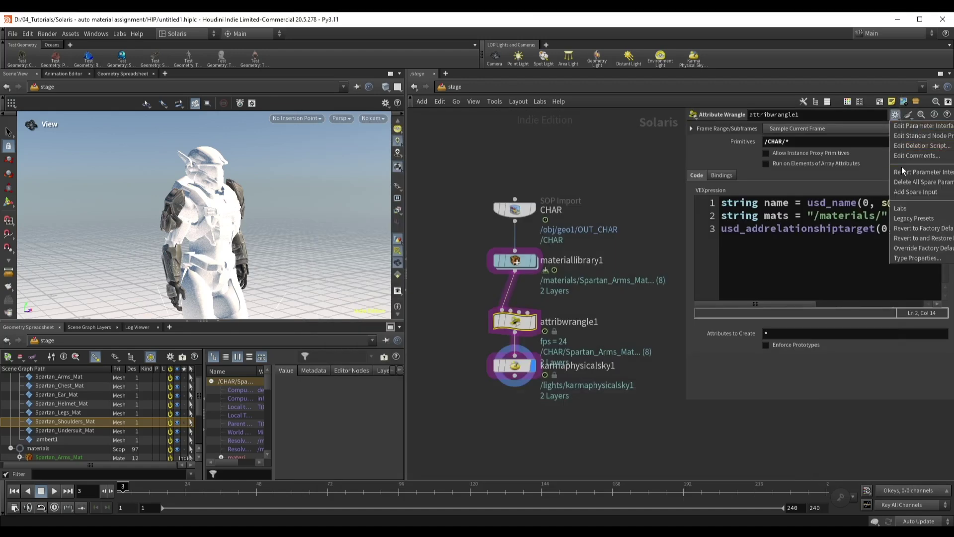
click(913, 218)
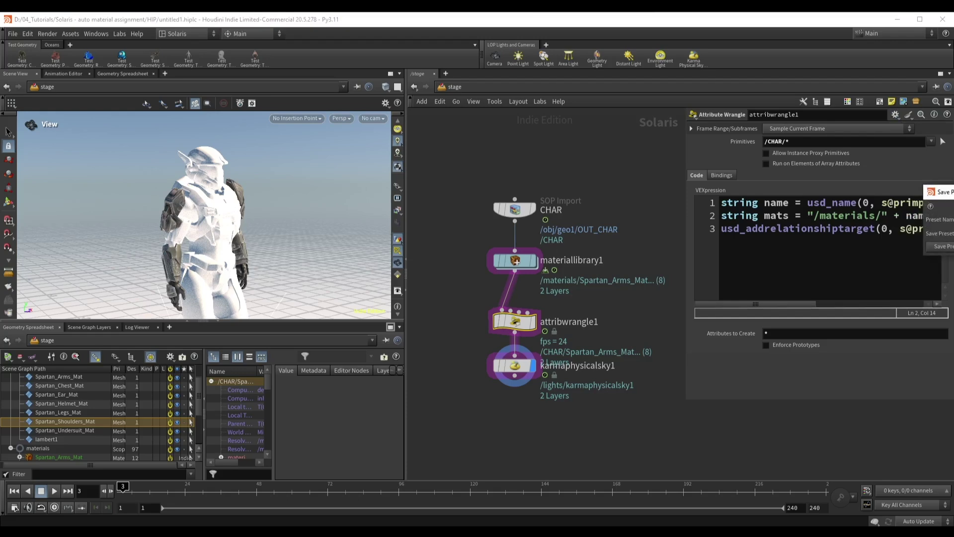
click(937, 216)
key(BackSpace)
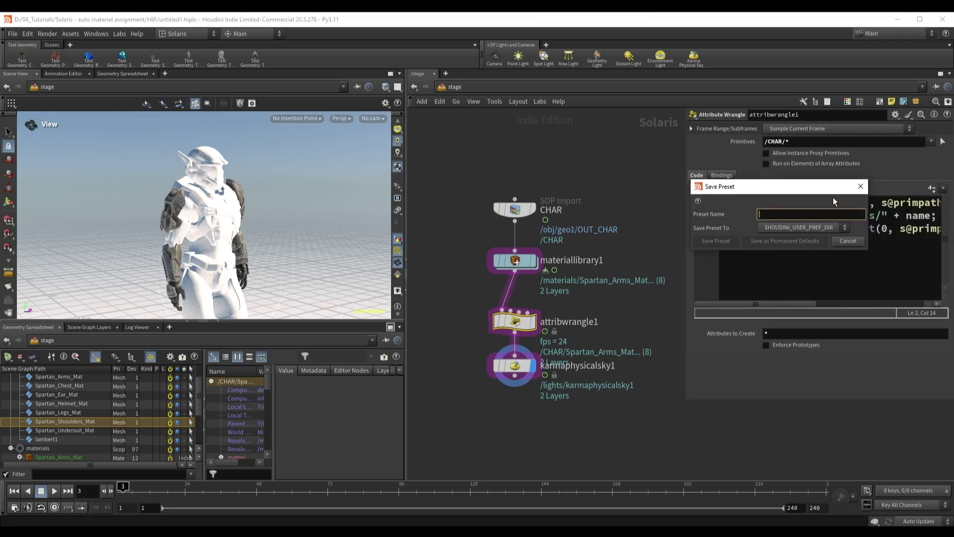
text(auto materials)
key(Tab)
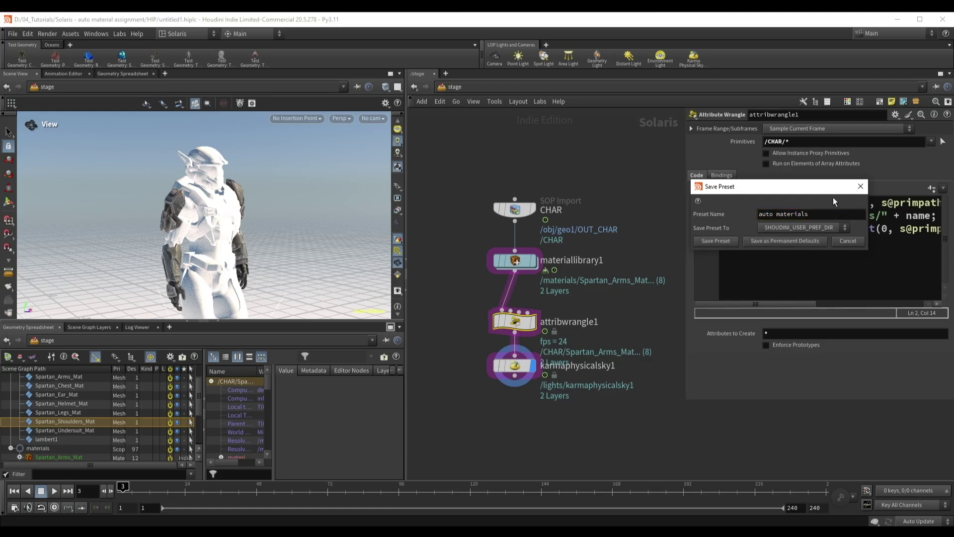
click(716, 241)
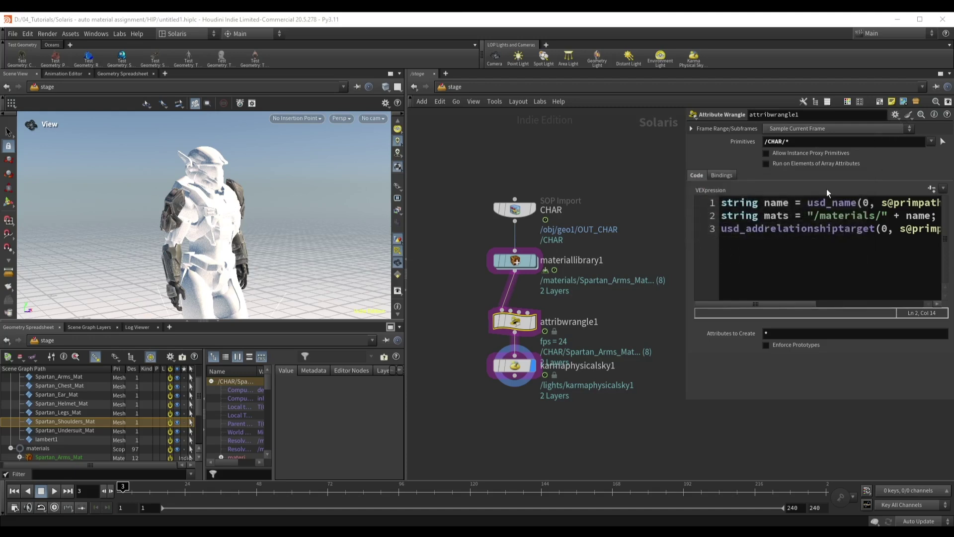
- Clear attribwrangle1's VEX code, restore it by loading the "auto materials" preset, and view the textured character
click(780, 206)
key(ctrl+a)
key(Delete)
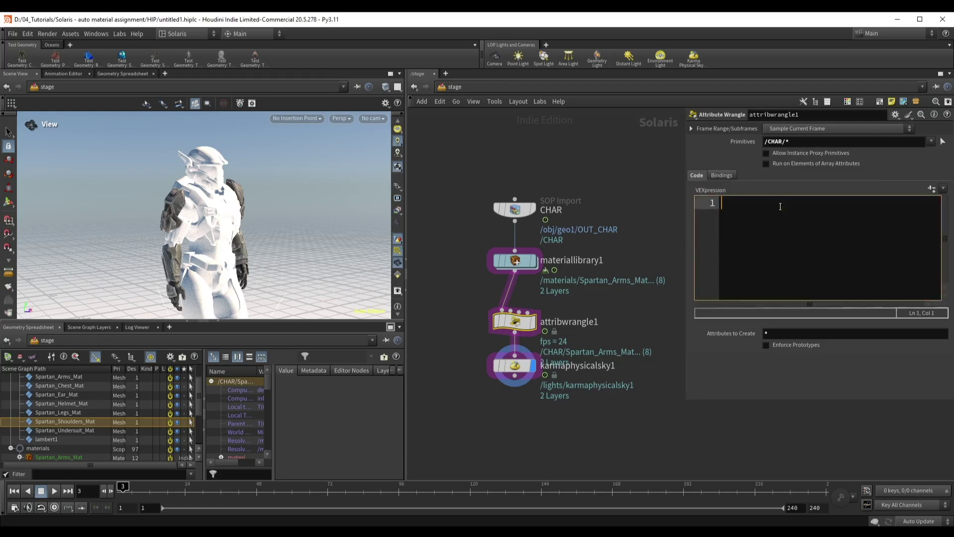
click(896, 115)
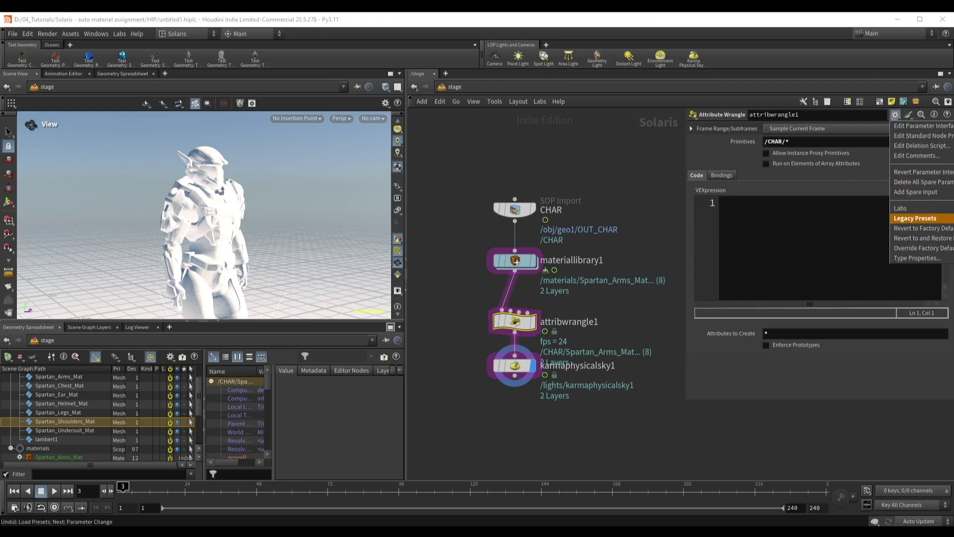
click(845, 228)
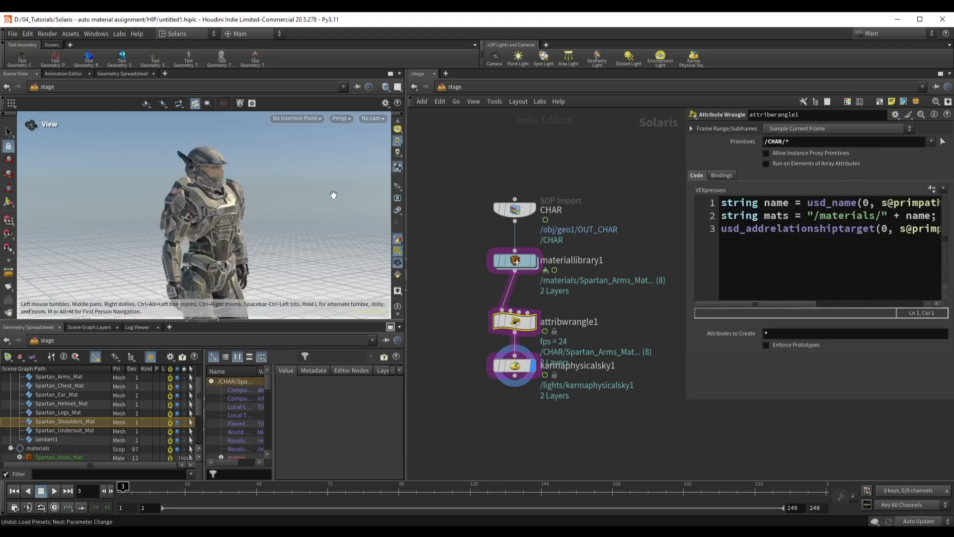
mouse_move(800, 304)
mouse_down()
mouse_move(924, 303)
mouse_move(800, 303)
mouse_up()
drag(209, 188, 207, 198)
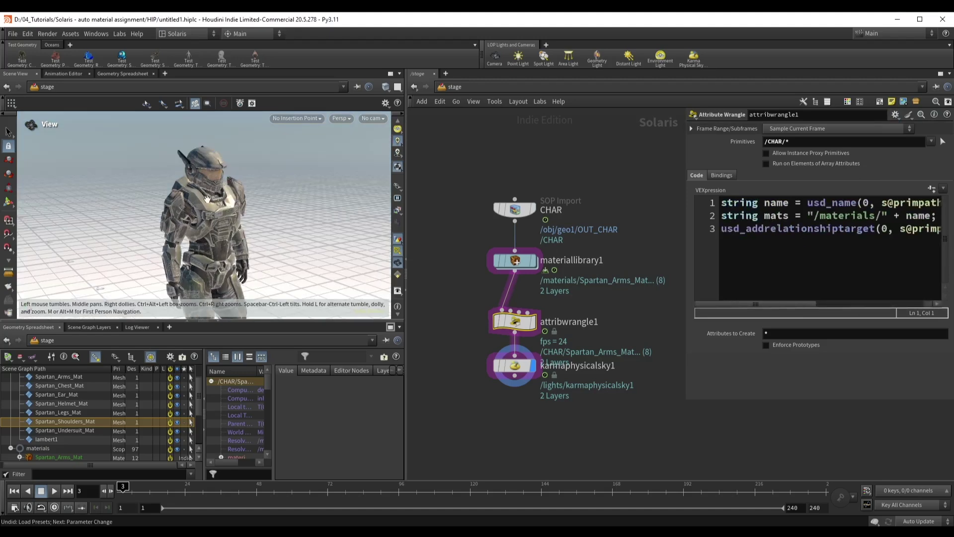